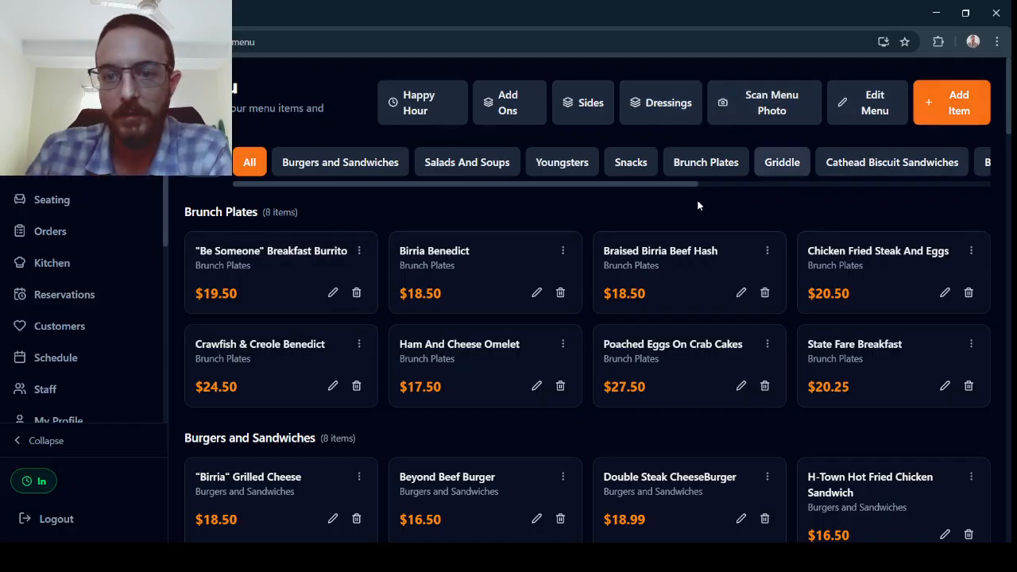
Open the Happy Hour dynamic pricing rule to review its settings and categories, then close the editor.
left_click(414, 108)
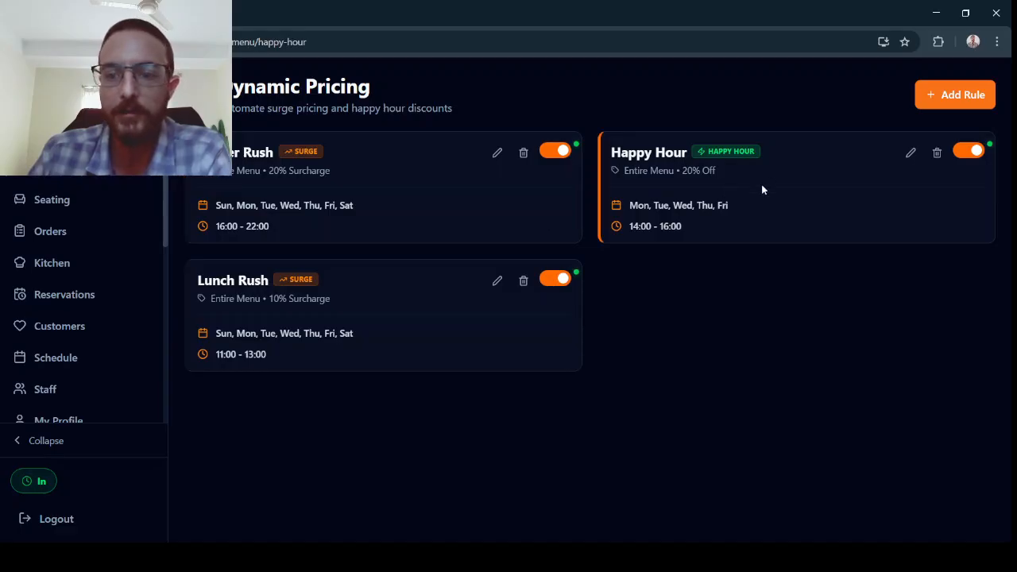
left_click(911, 154)
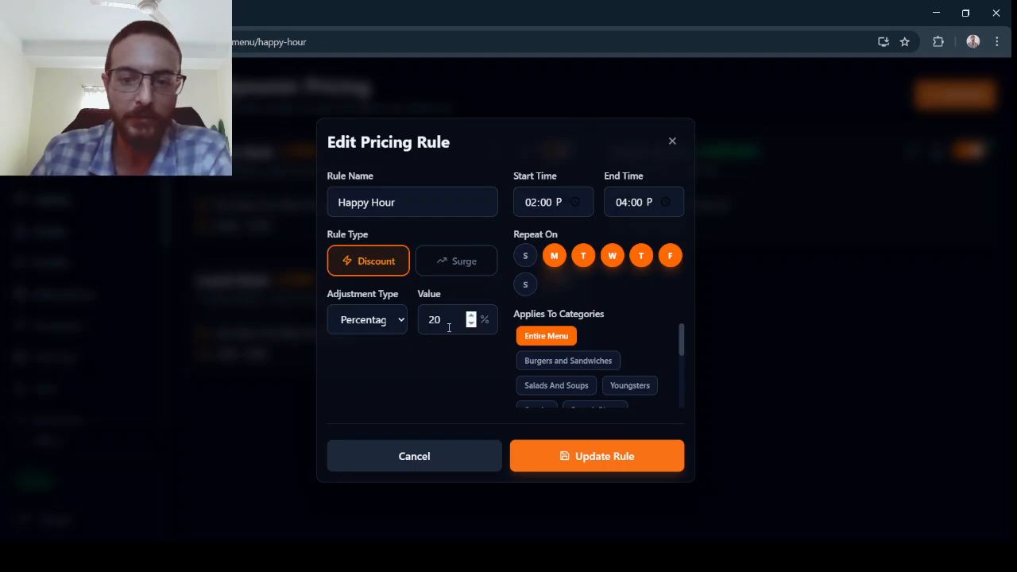
scroll(587, 338, "down", 3)
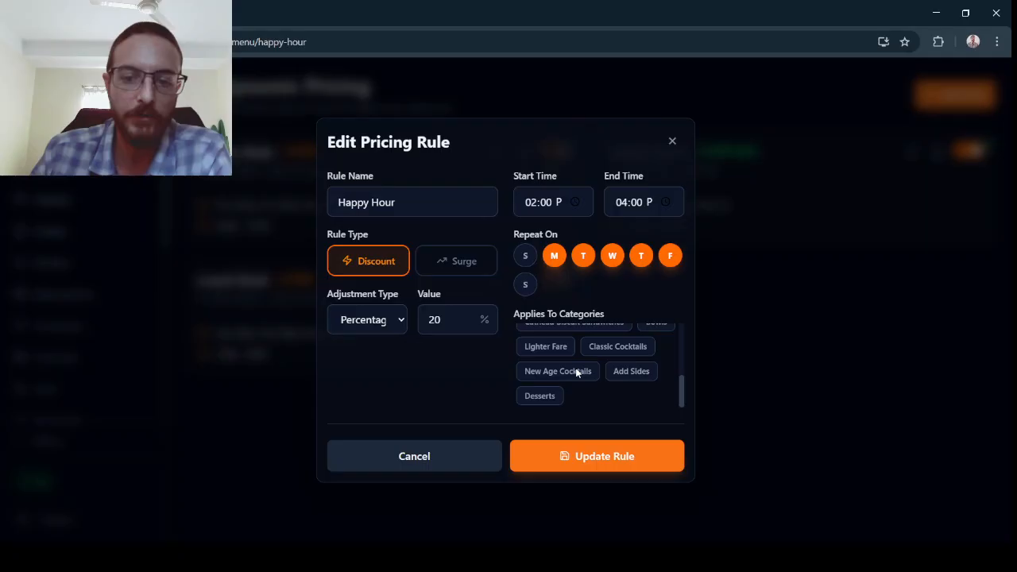
left_click(527, 446)
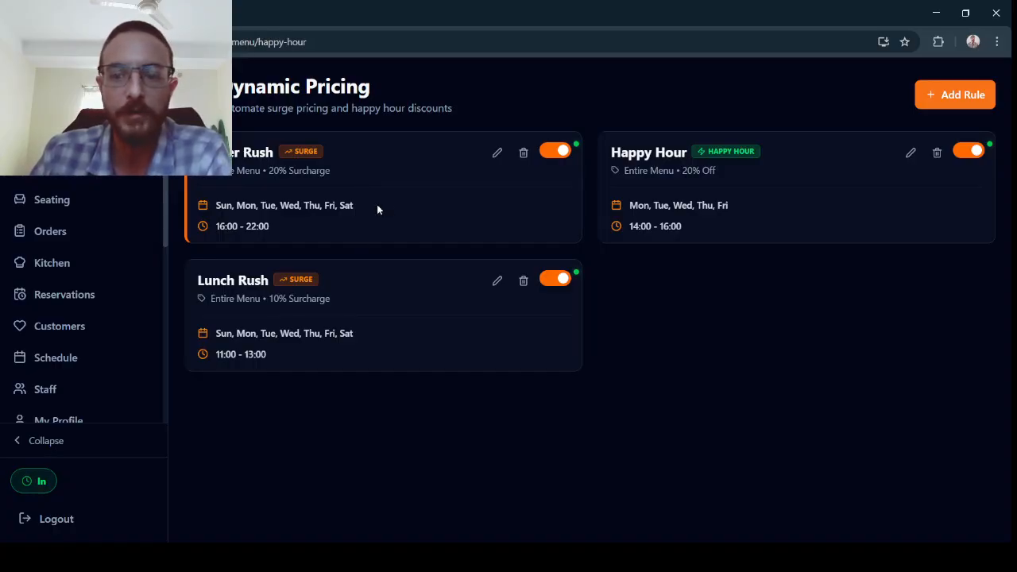
View the Orders screen with discounted prices, then return to the Menu page.
left_click(55, 238)
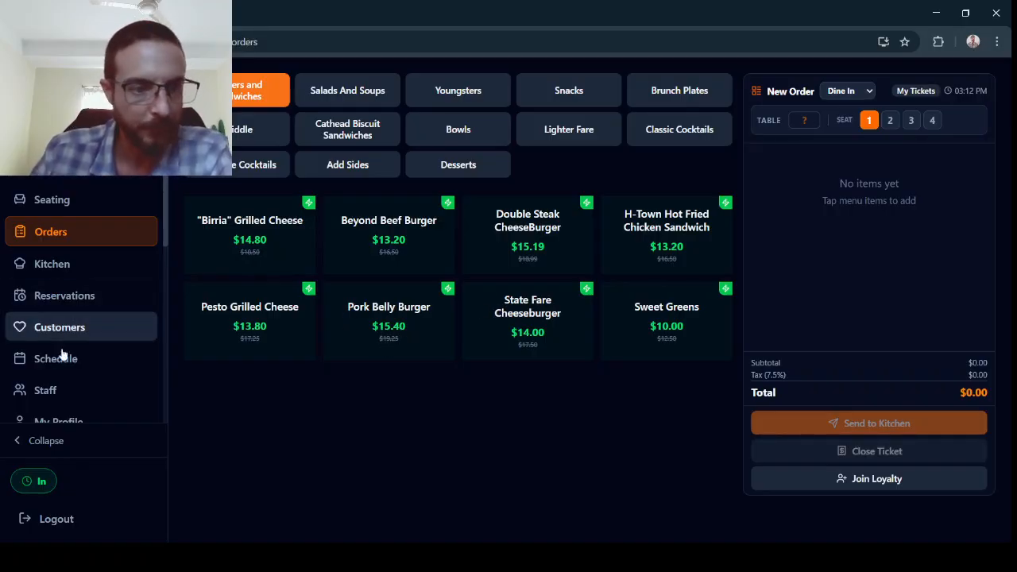
scroll(73, 362, "down", 3)
left_click(71, 325)
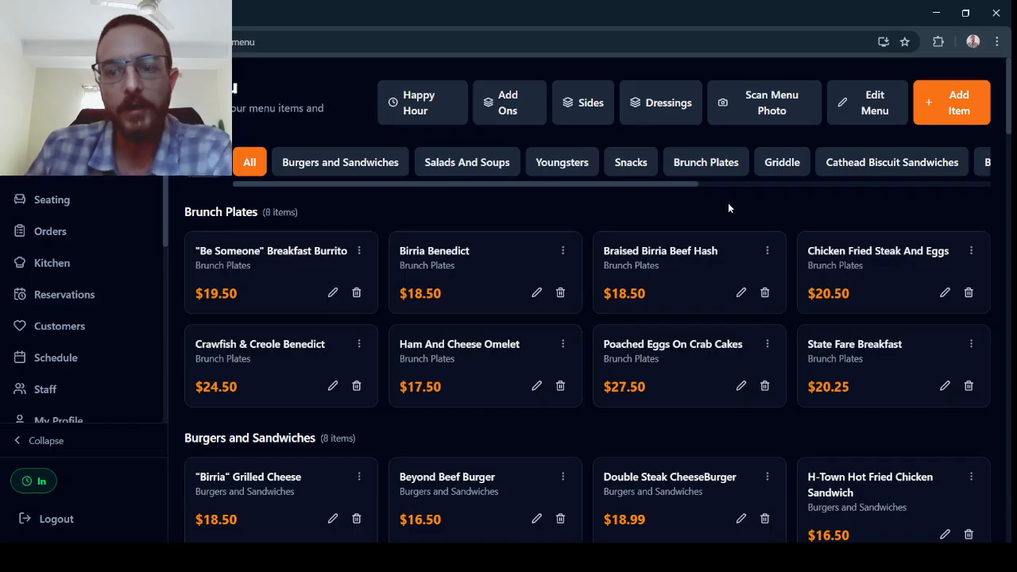
Open the Scan Menu Photo dialog and dismiss it without uploading.
left_click(748, 110)
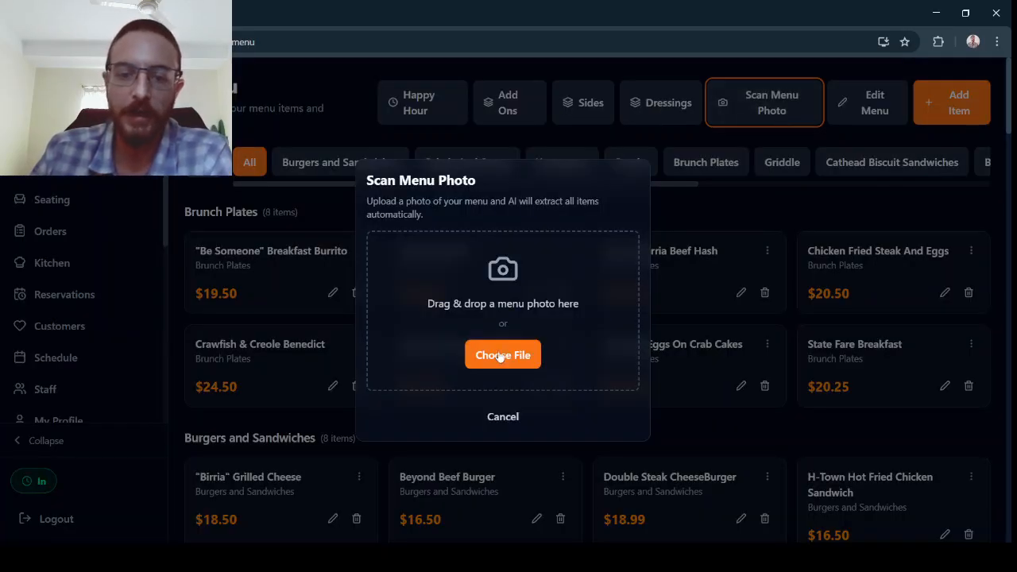
left_click(696, 221)
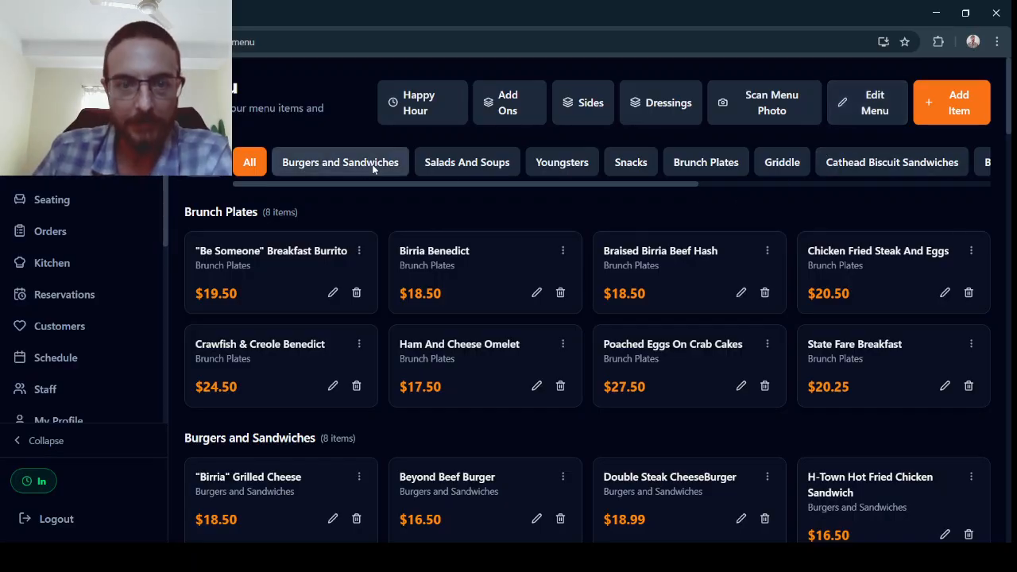
Enter menu edit mode and create a new category named Drinks.
left_click(875, 110)
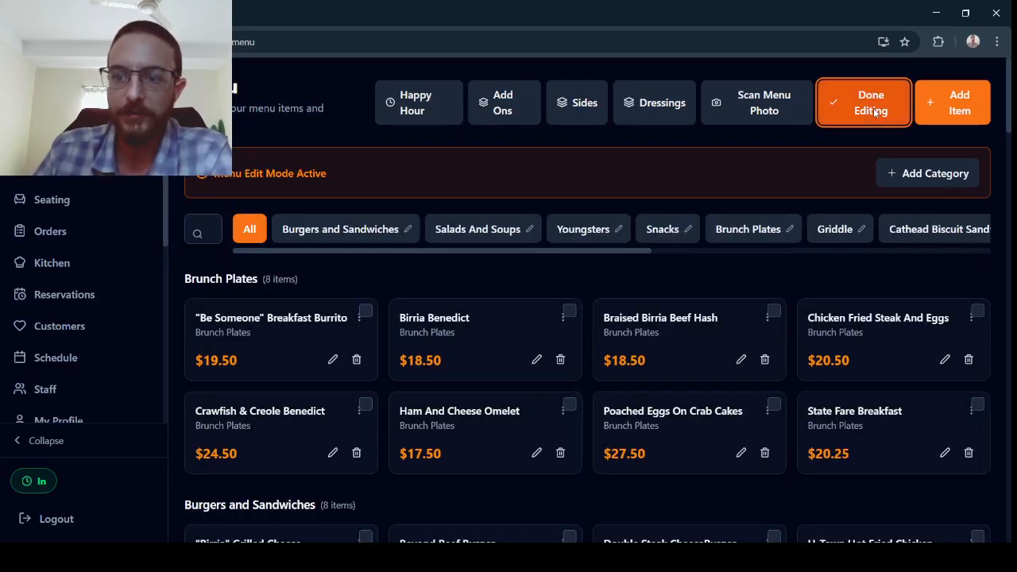
left_click(913, 178)
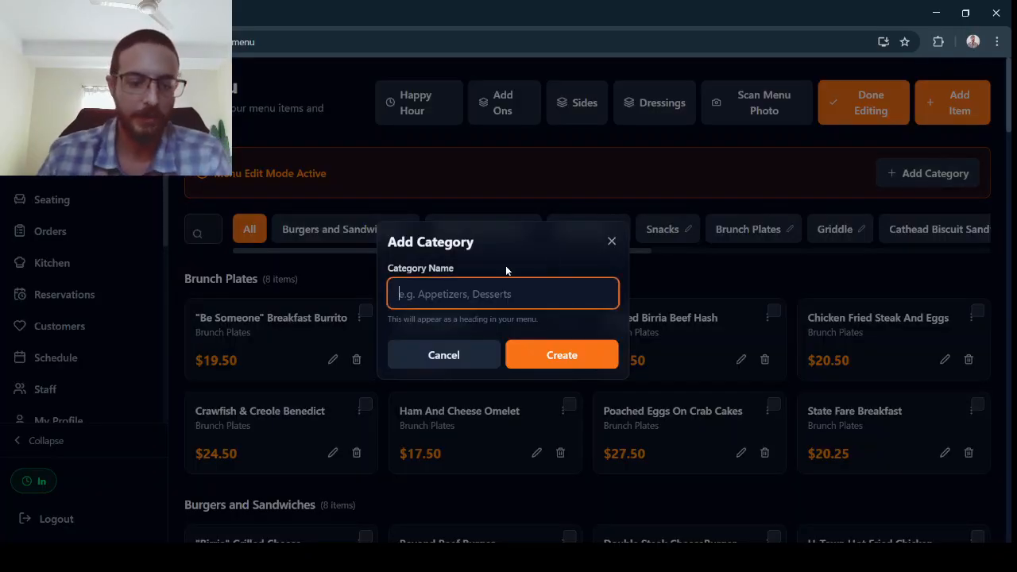
type("Drinks")
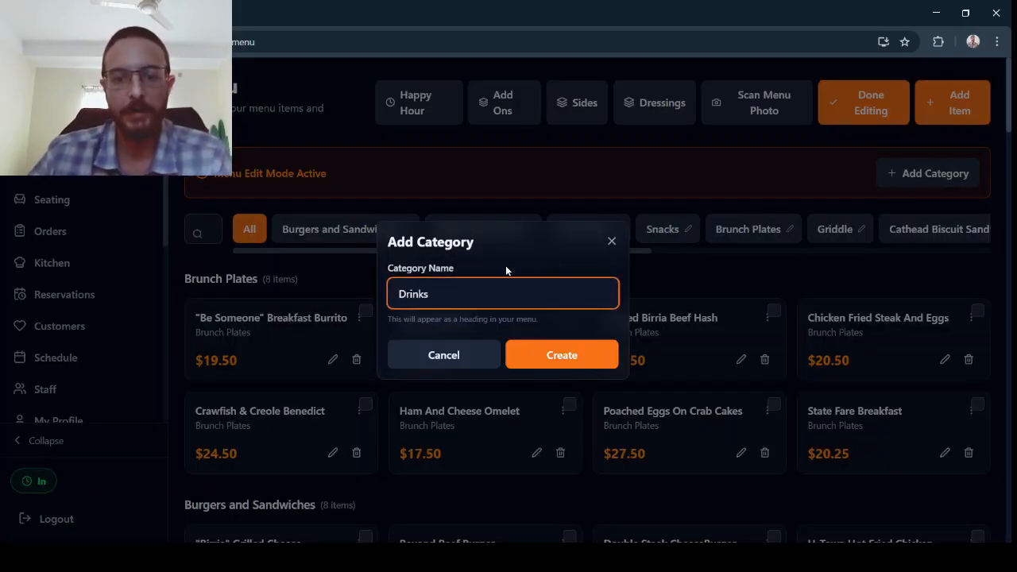
left_click(571, 355)
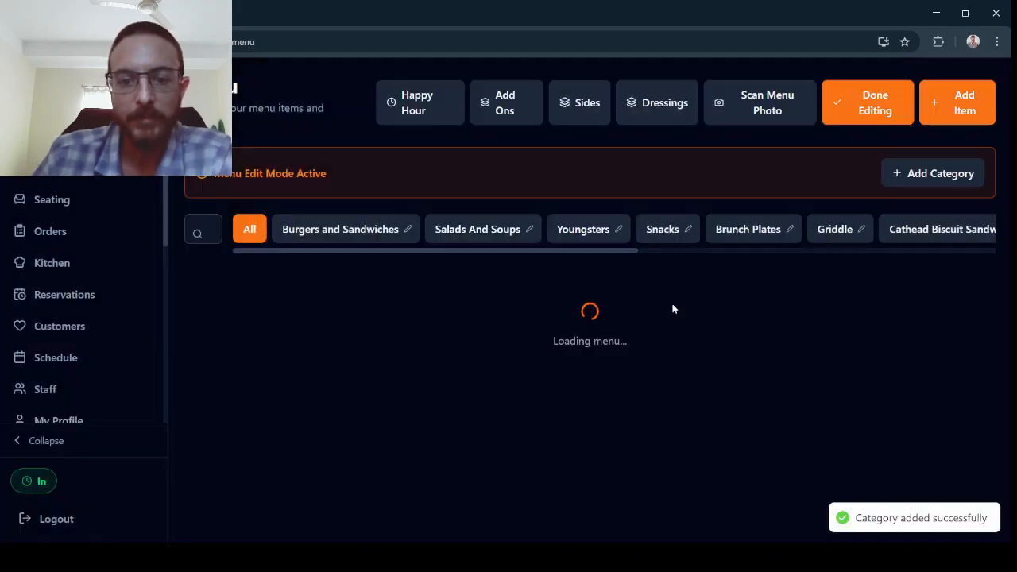
Select the new Drinks category and finish menu editing.
scroll(590, 251, "right", 3)
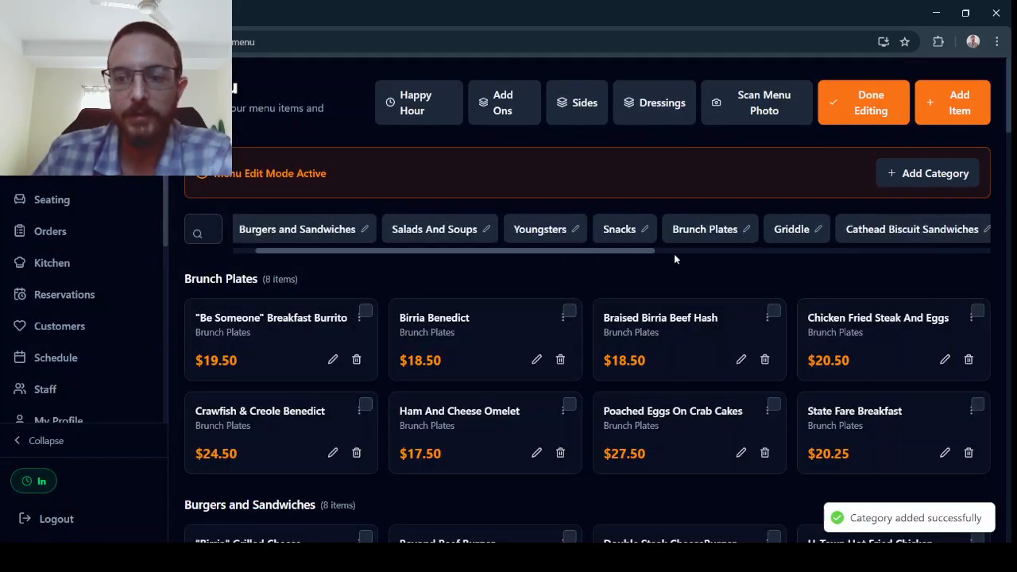
scroll(773, 258, "right", 5)
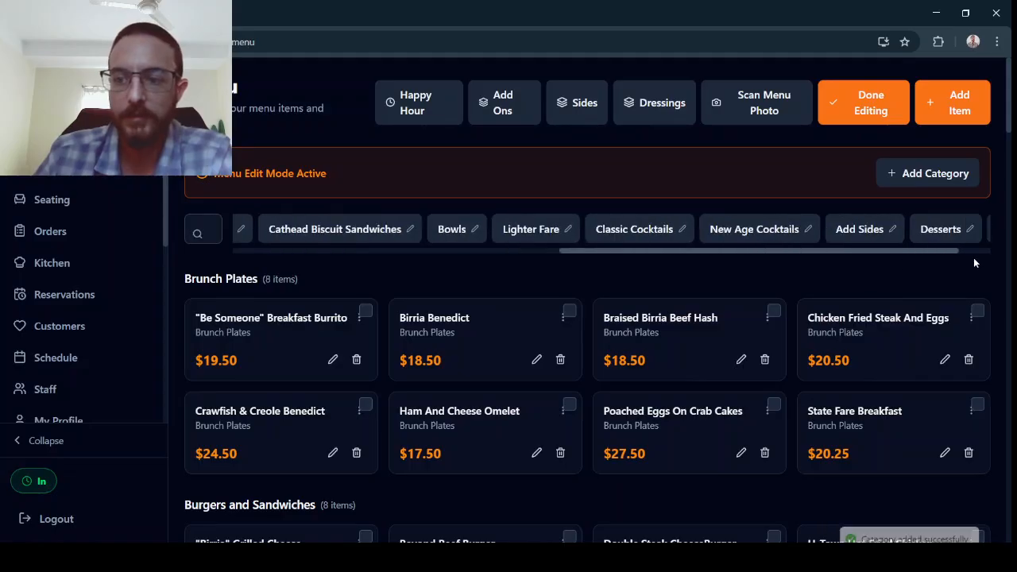
left_click(959, 236)
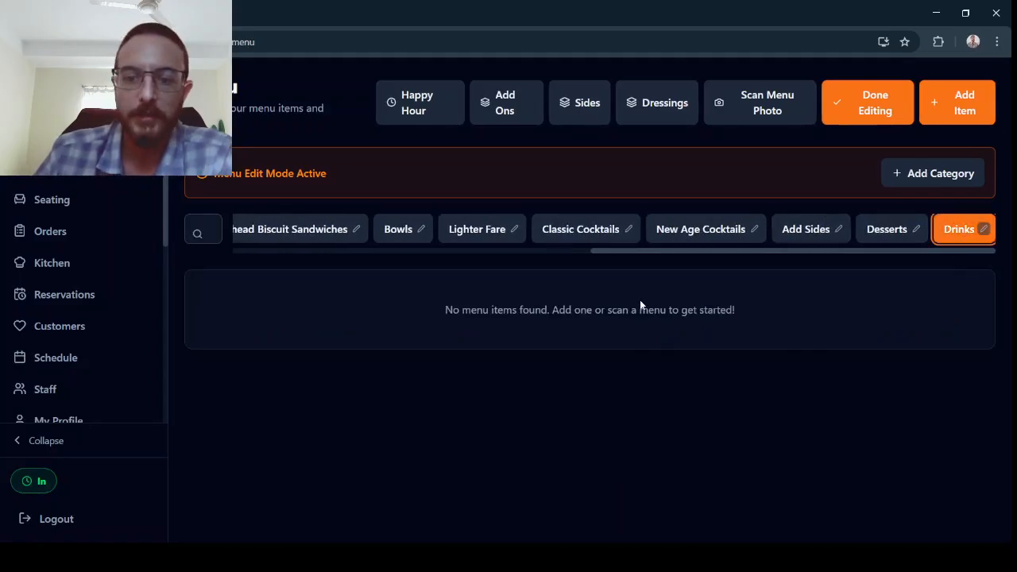
left_click(882, 101)
Start a new menu item named Coke with the description "Glass of Coca Cola".
left_click(973, 100)
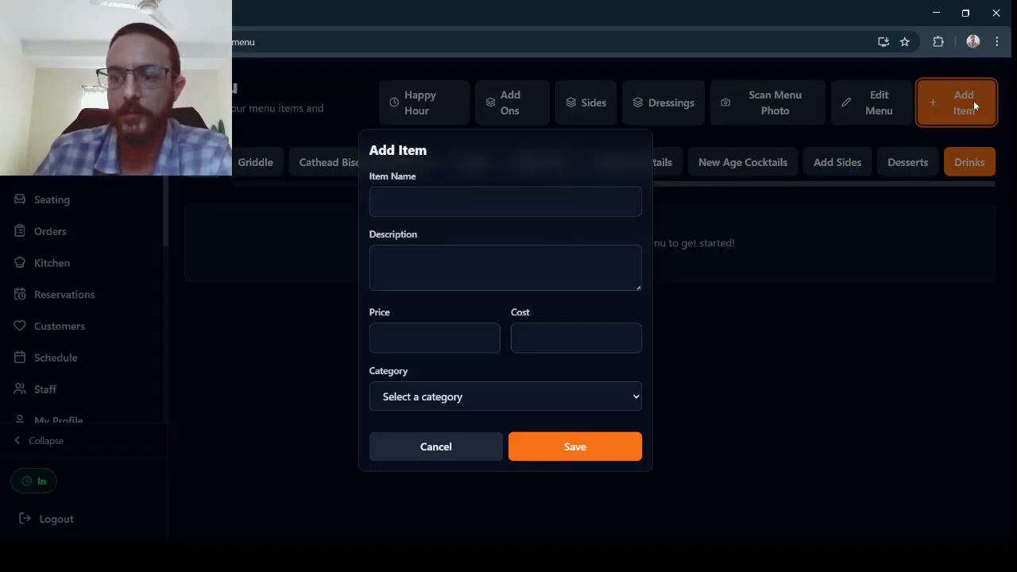
left_click(501, 155)
type("Coke")
left_click(446, 217)
type("Glass of ")
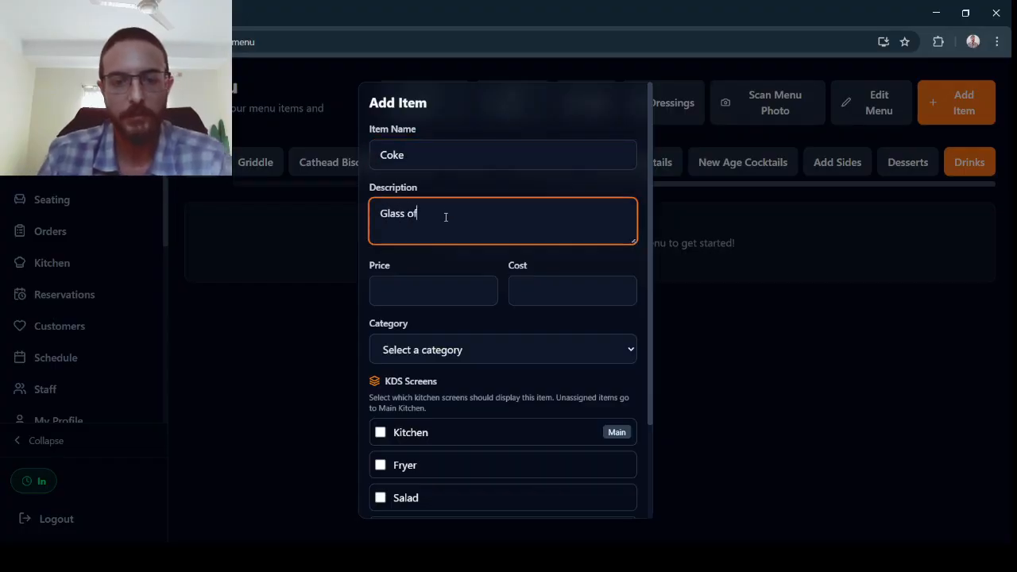
type("Coca Cola")
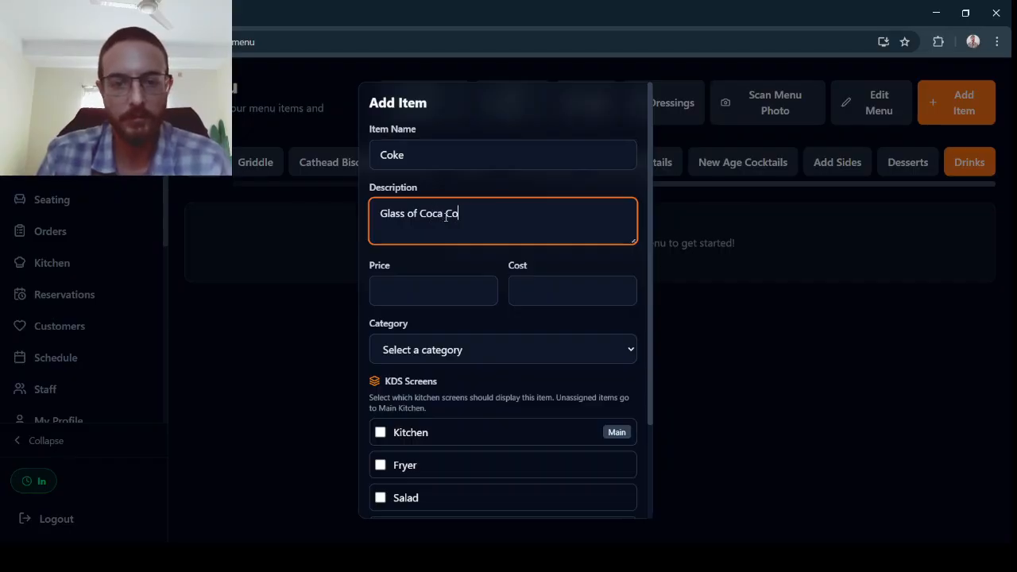
Set the item's price to 1.98, cost to .55, and category to Drinks.
left_click(408, 281)
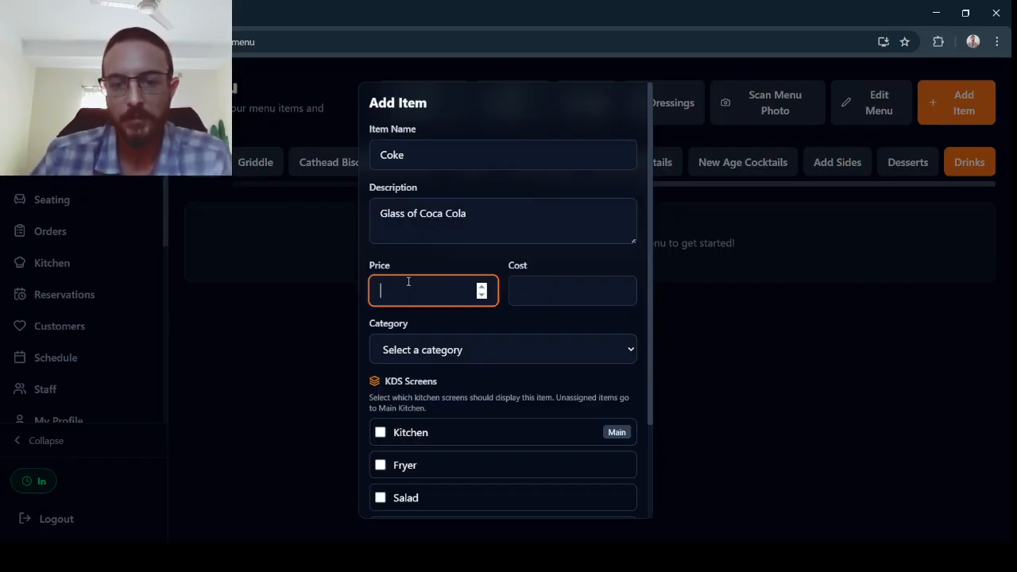
type("1.99")
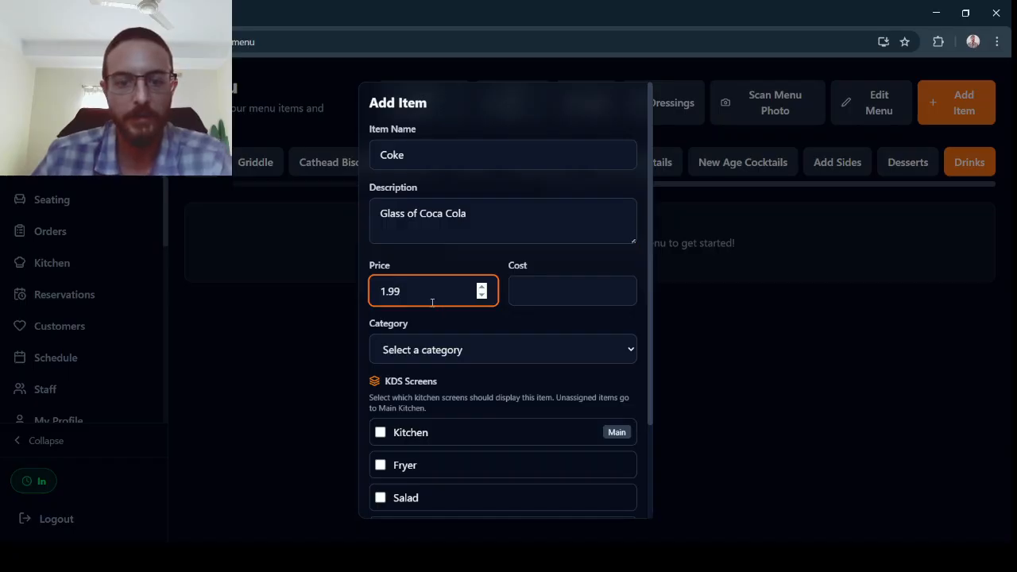
scroll(433, 302, "down", 1)
left_click(542, 230)
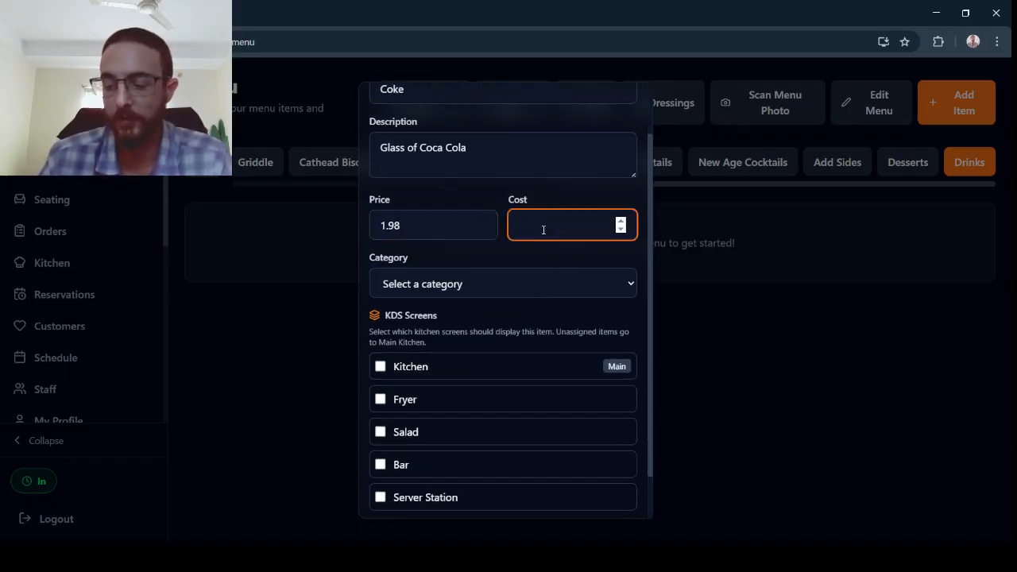
type(".55")
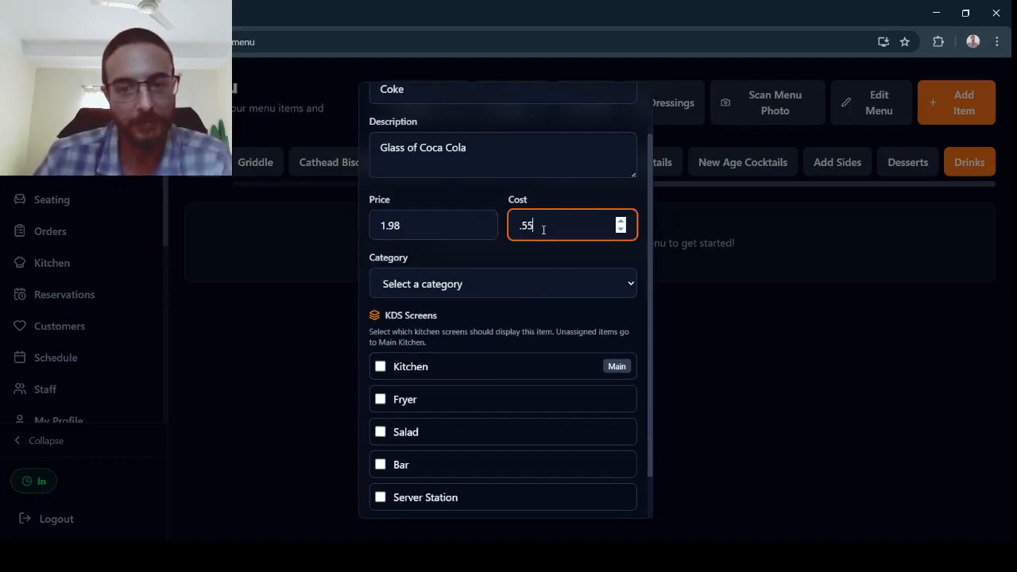
left_click(472, 288)
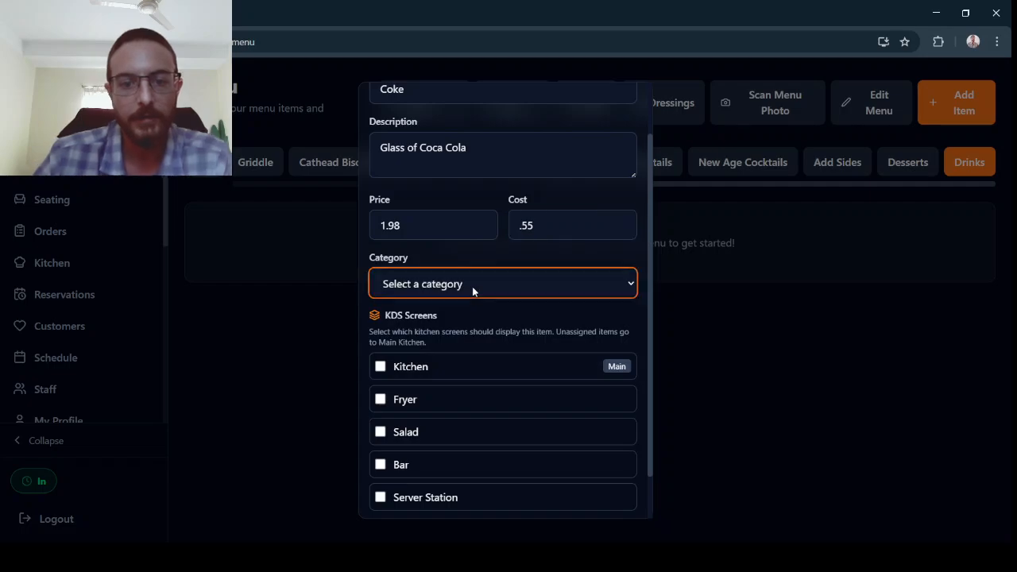
left_click(444, 259)
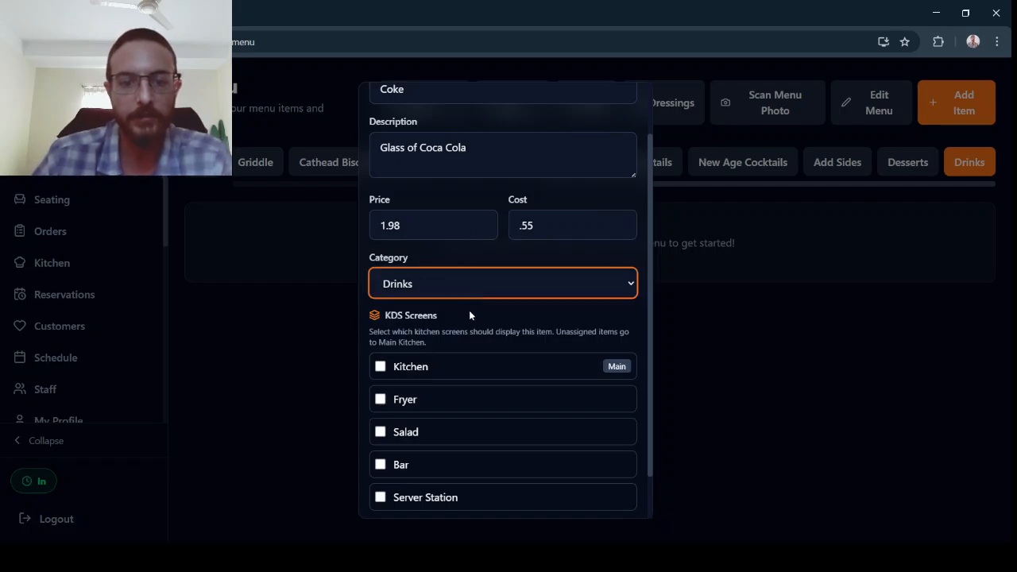
Assign the item to the Server Station KDS screen and save it.
scroll(487, 326, "down", 1)
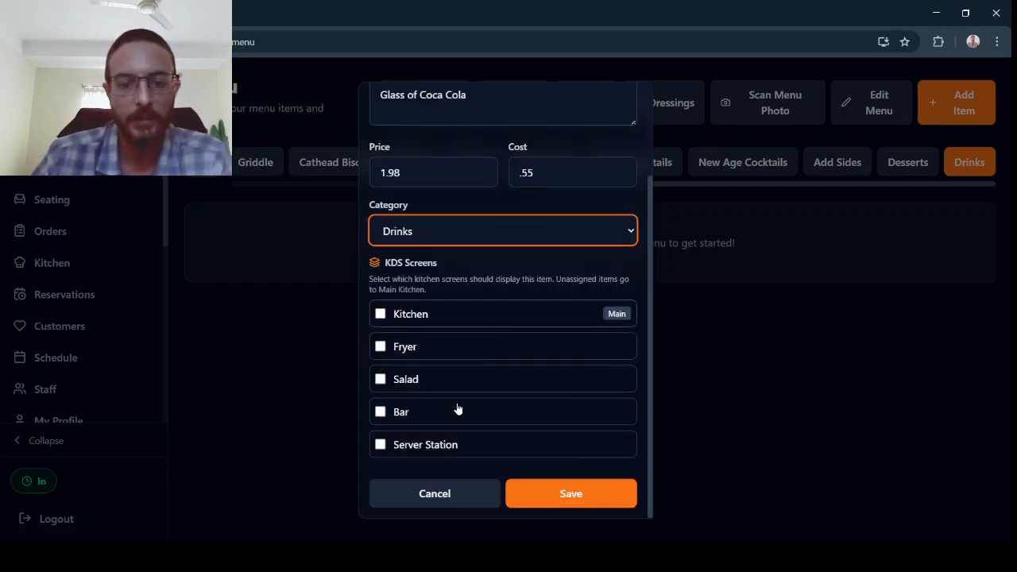
left_click(379, 446)
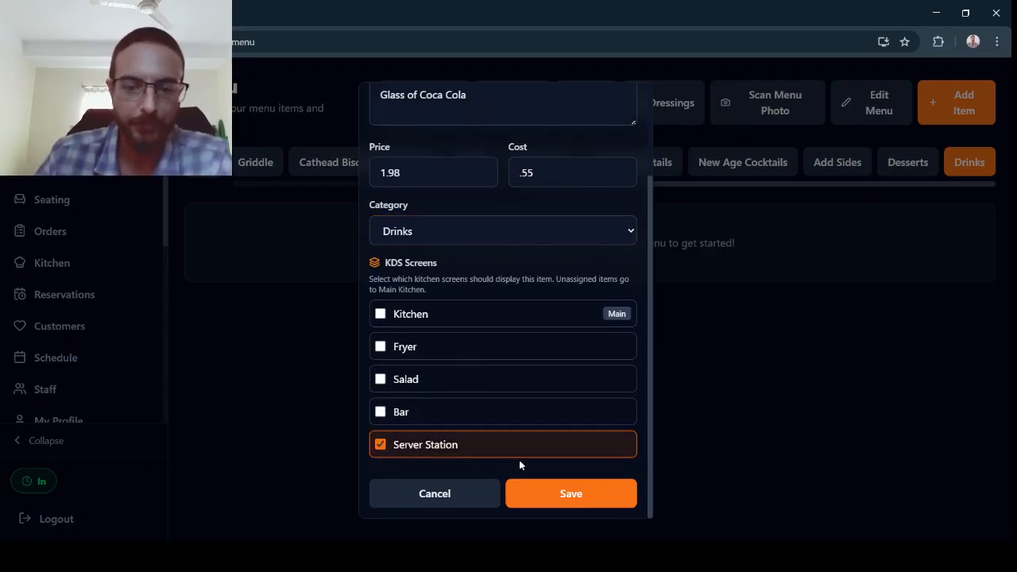
left_click(563, 495)
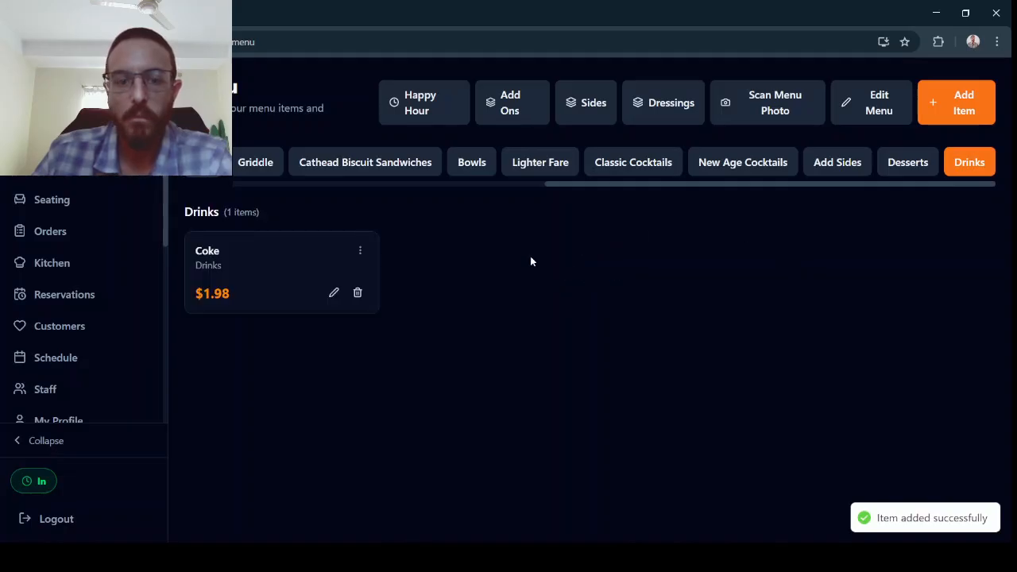
Add a Coke from the Drinks category to a new order and send it to the kitchen.
left_click(45, 237)
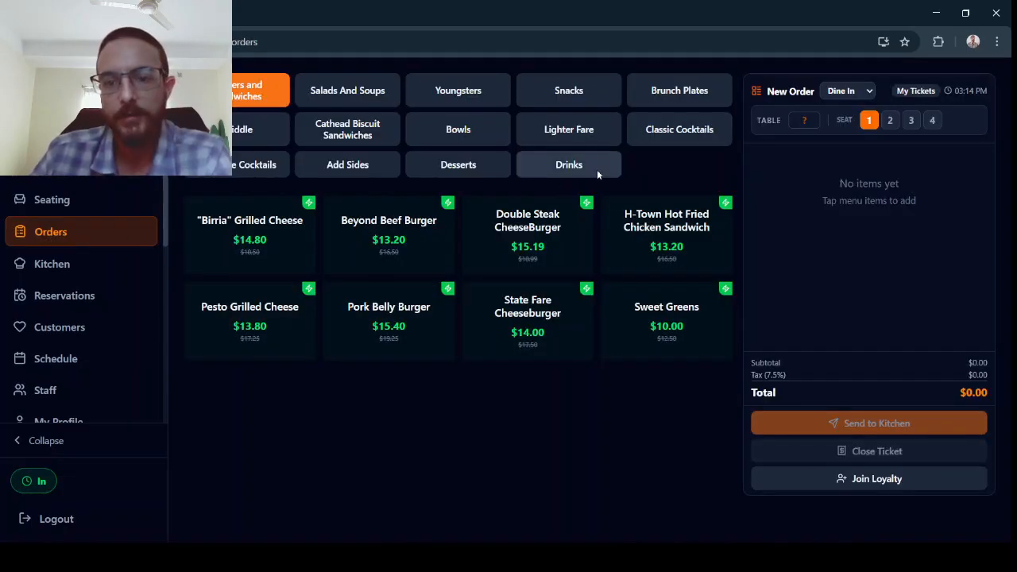
left_click(597, 170)
left_click(291, 234)
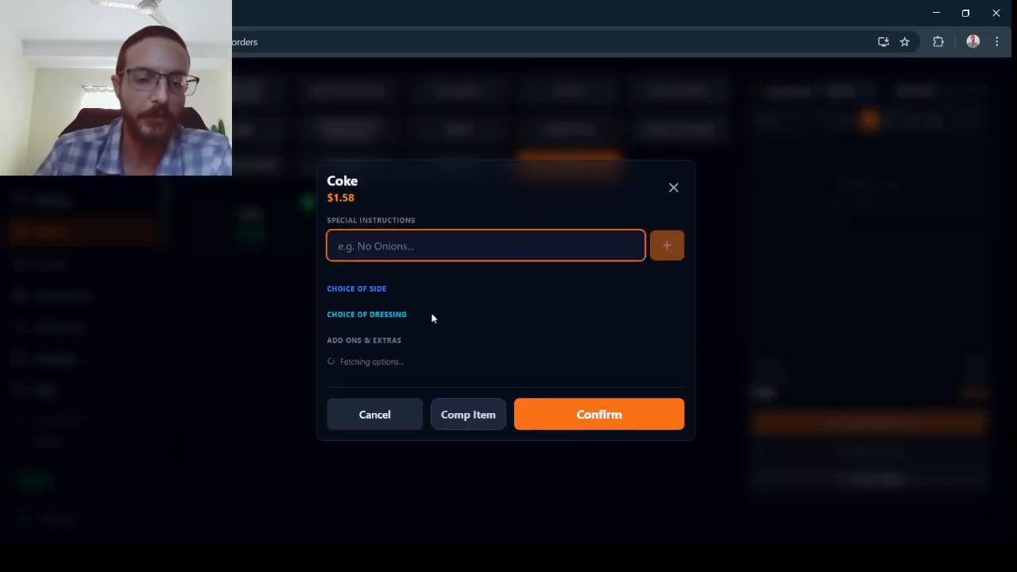
left_click(595, 434)
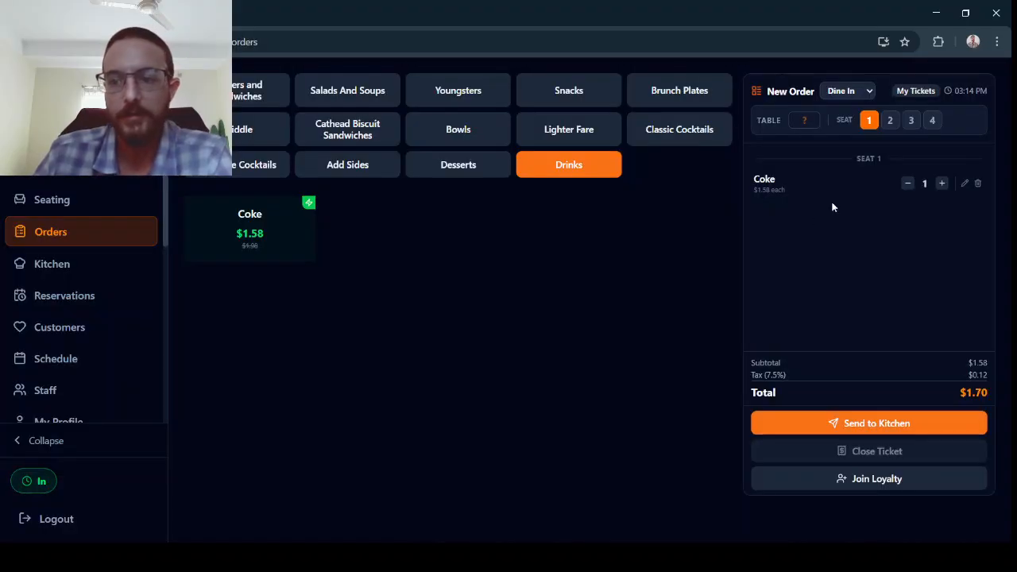
left_click(860, 423)
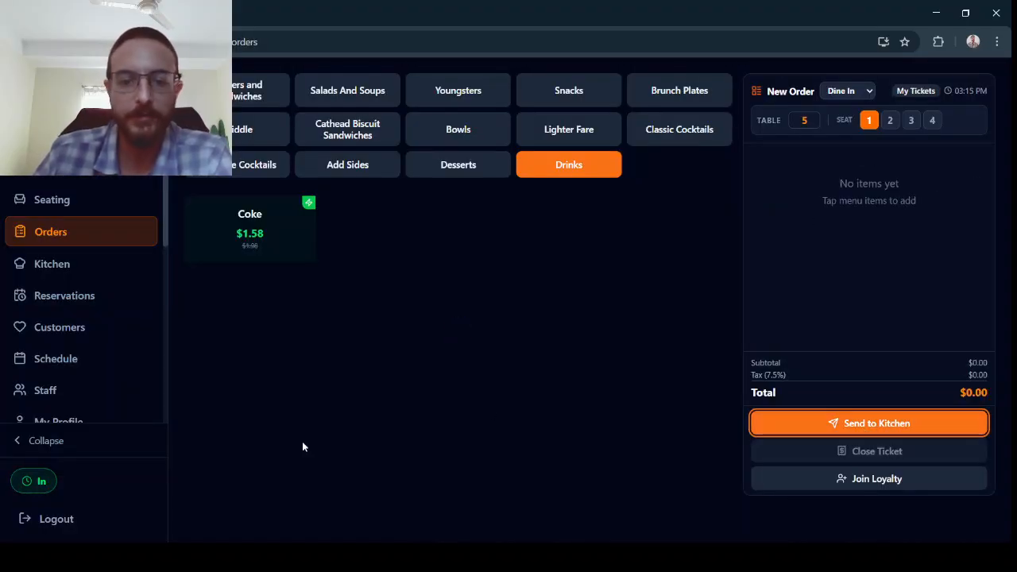
Check the order on the Kitchen's Server Station screen, then return to the Menu page.
left_click(54, 270)
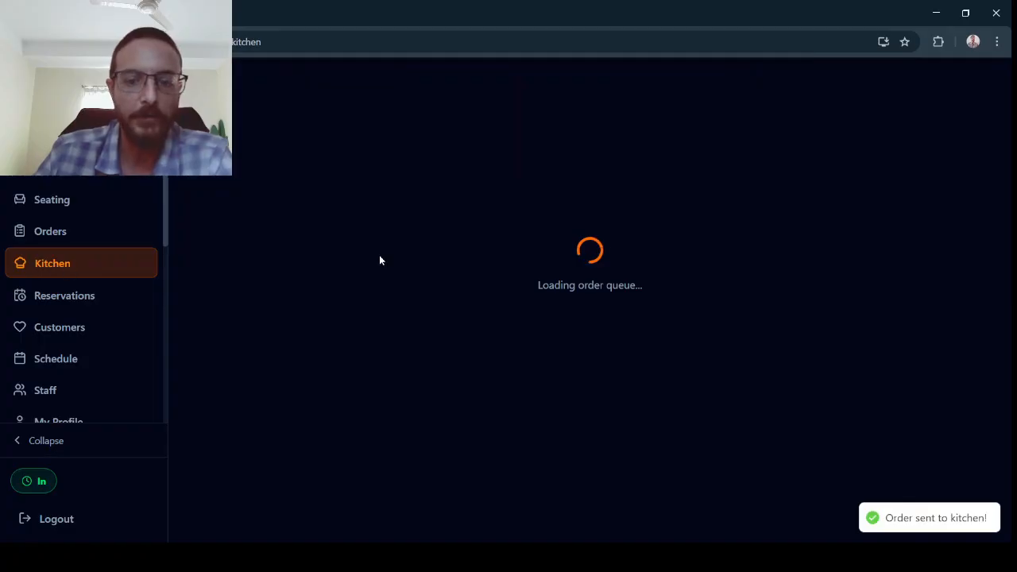
left_click(461, 148)
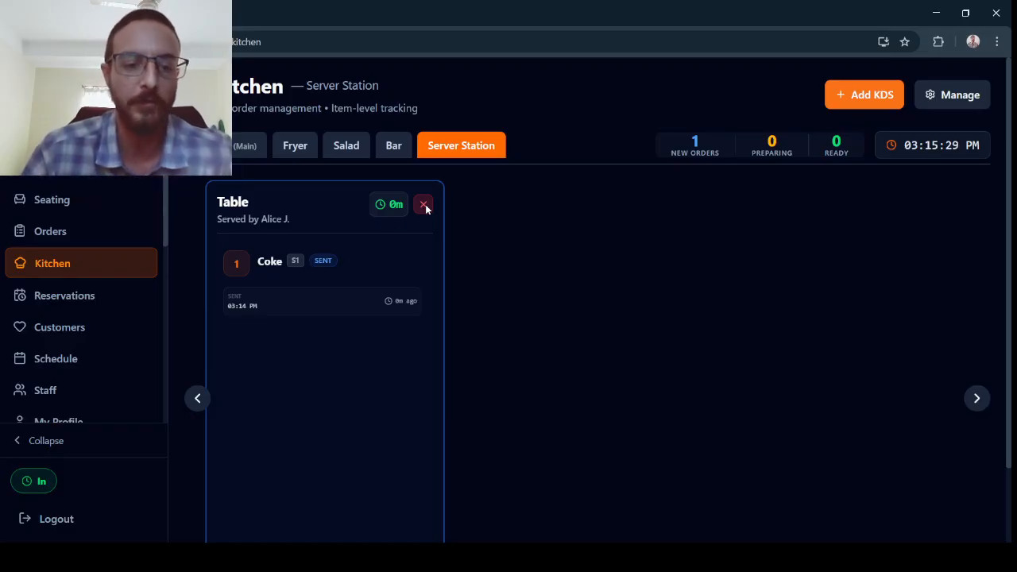
scroll(98, 311, "down", 2)
scroll(86, 333, "down", 3)
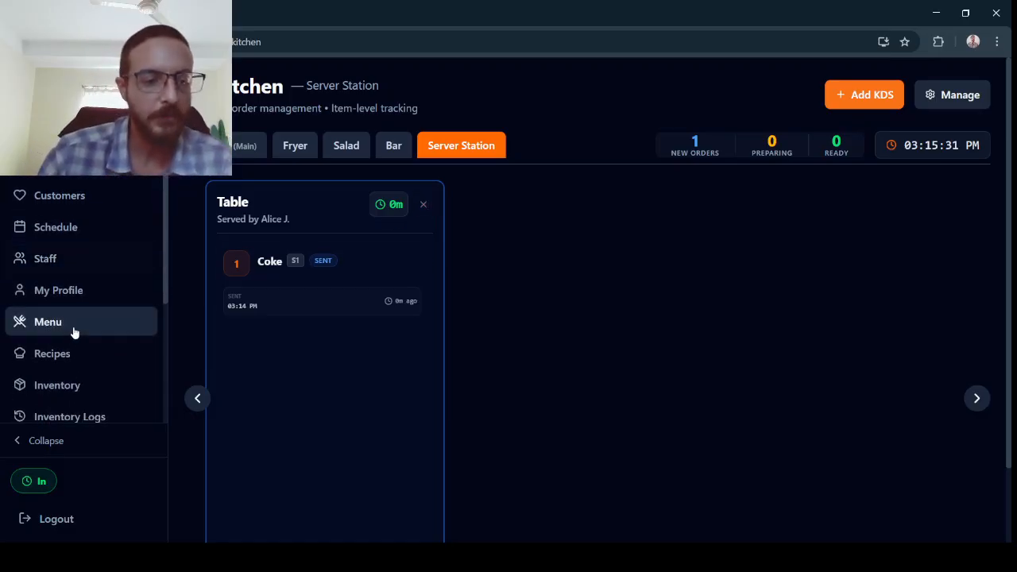
left_click(73, 330)
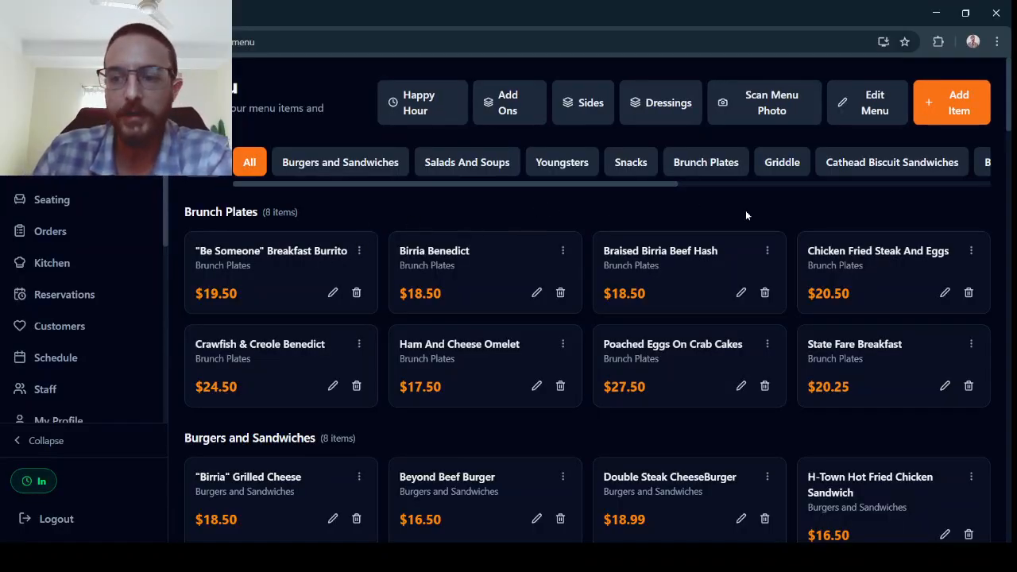
Open the "Be Someone" Breakfast Burrito's edit form, review its price, category and KDS screens, and save it.
left_click(360, 251)
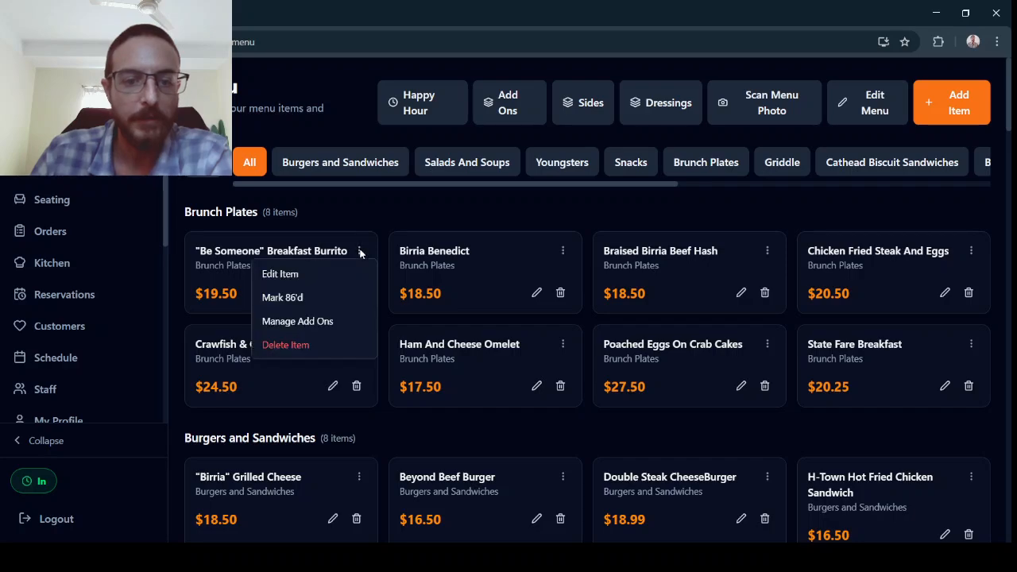
left_click(335, 272)
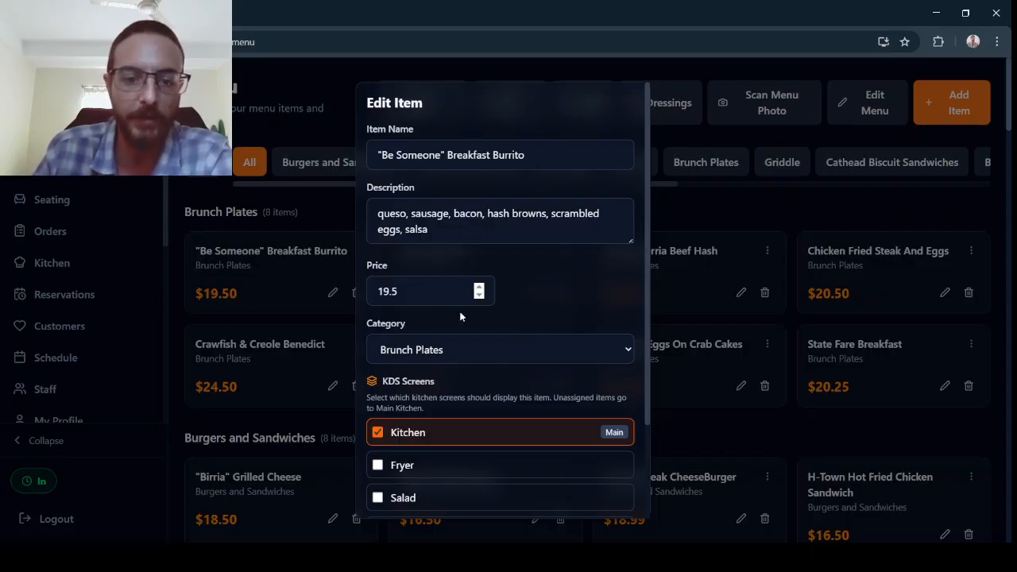
scroll(477, 271, "down", 1)
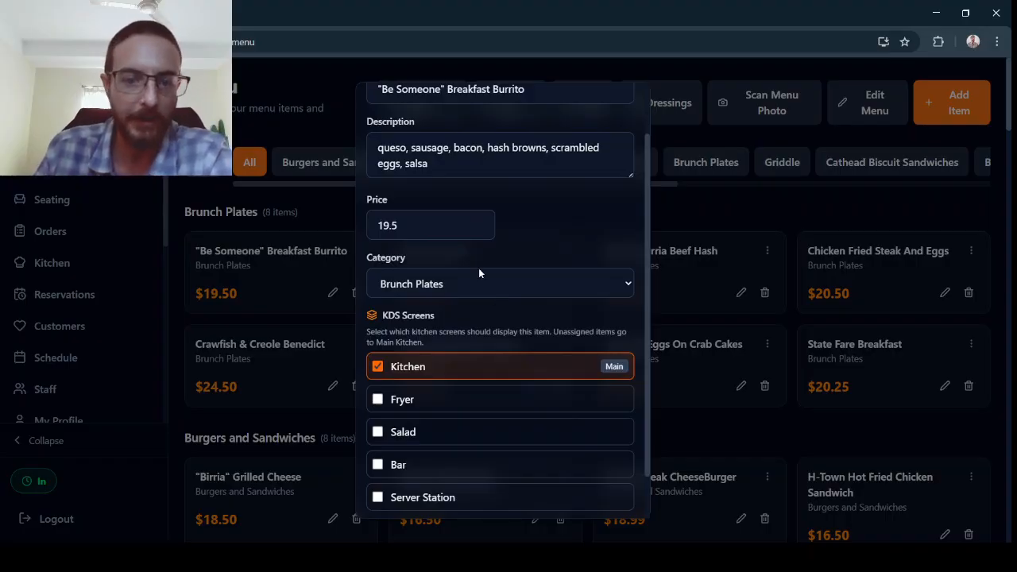
scroll(486, 279, "down", 3)
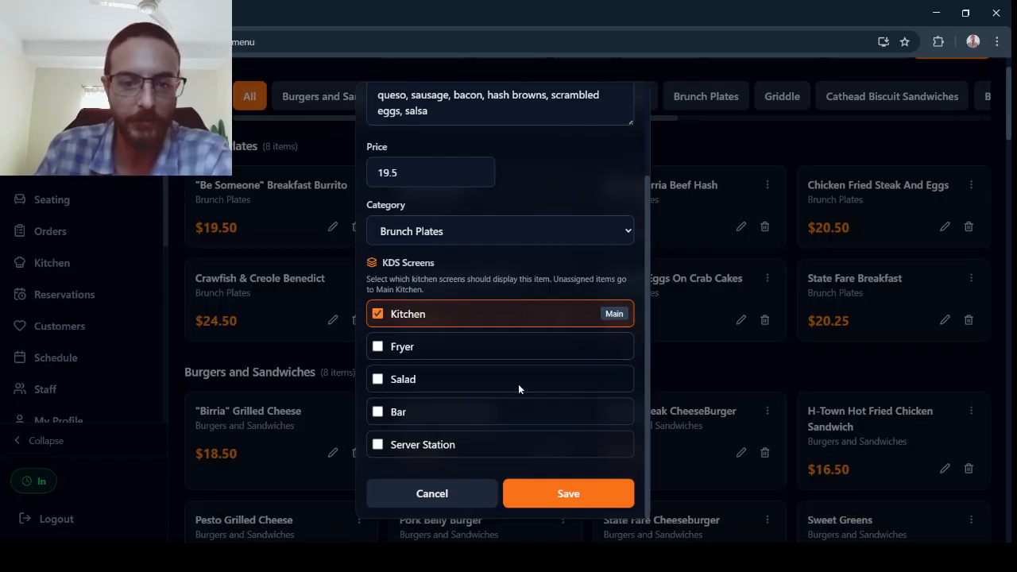
left_click(555, 497)
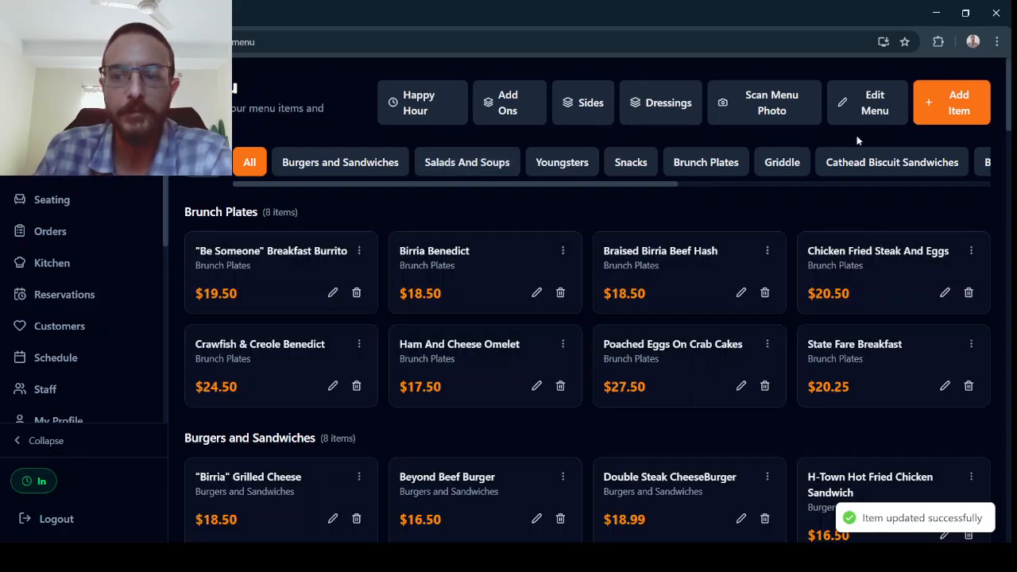
Enter menu edit mode, select the "Texas Red" Beef Chili Frito Pie, and browse the Move to Category list.
left_click(872, 112)
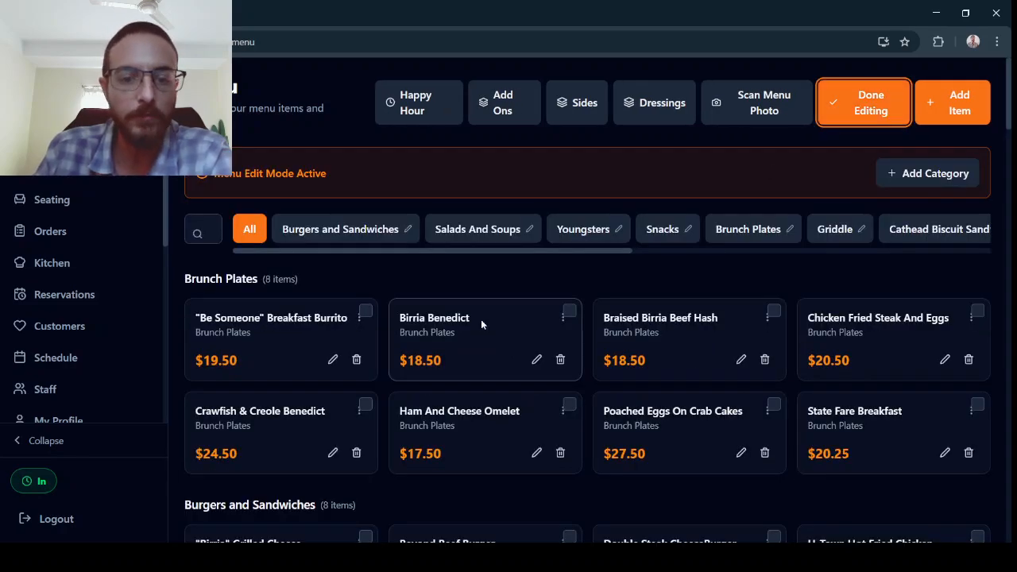
scroll(480, 322, "down", 3)
scroll(479, 337, "down", 3)
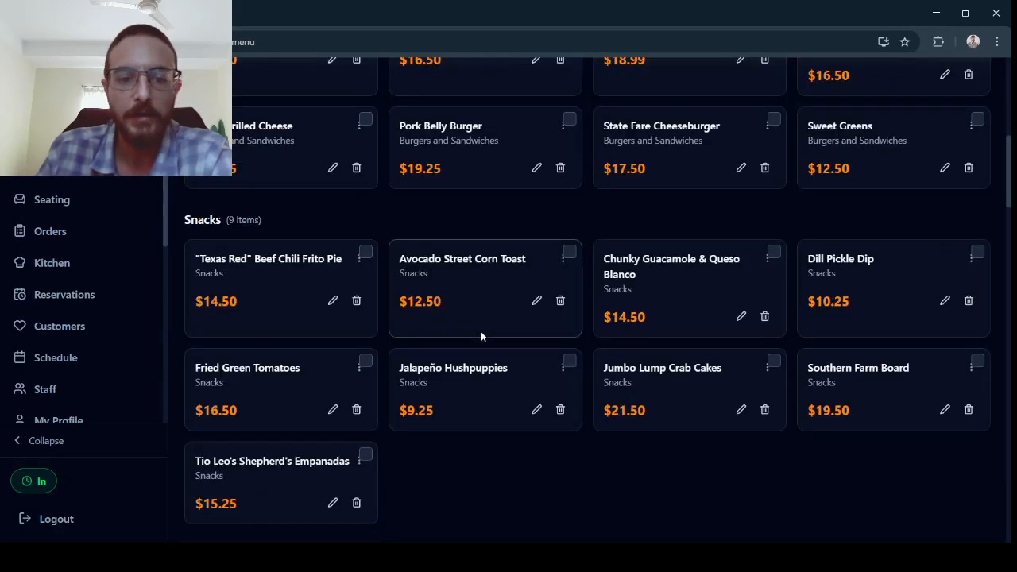
left_click(366, 253)
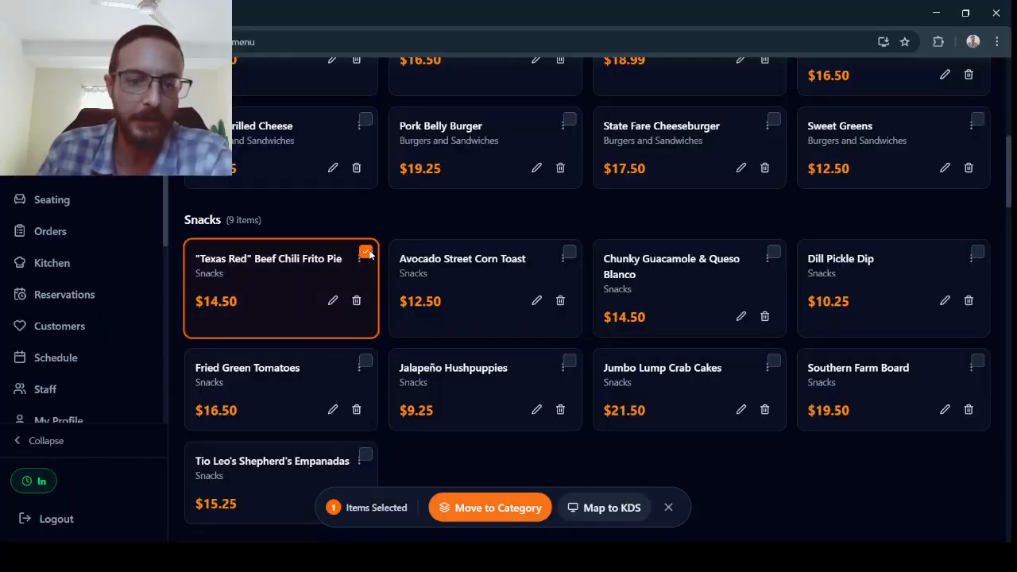
left_click(492, 509)
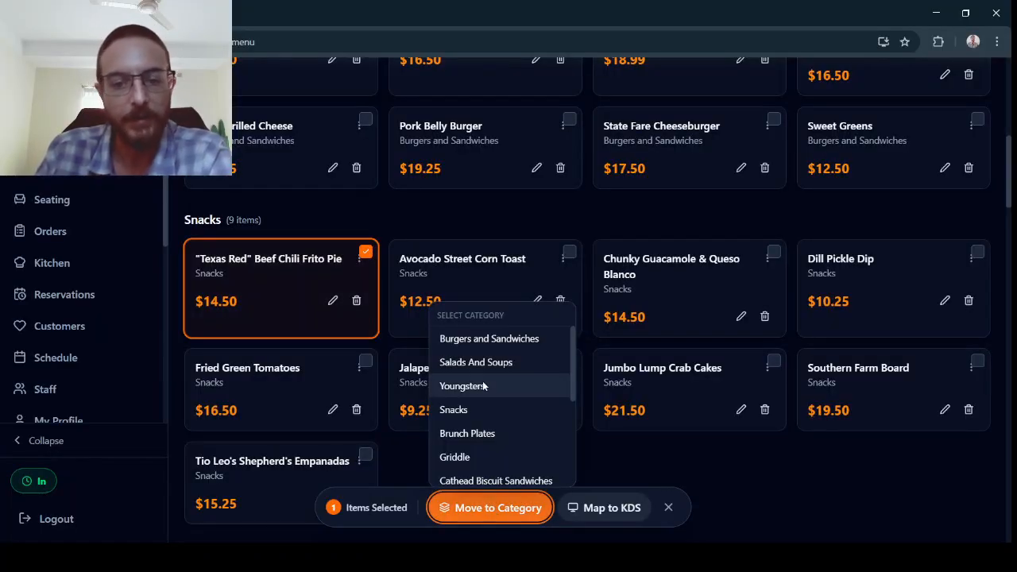
scroll(481, 388, "down", 3)
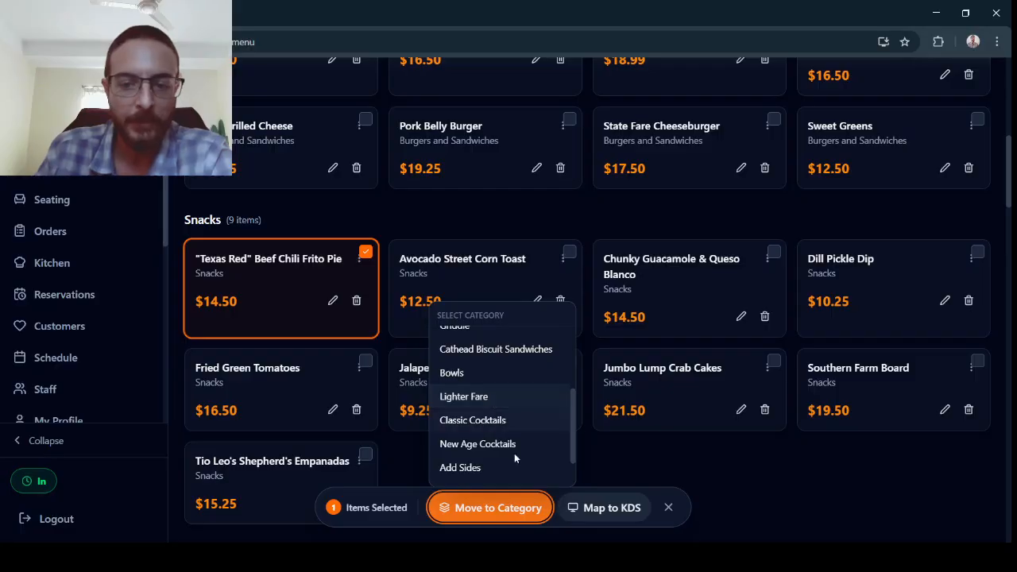
Open the Map to KDS dialog for the selected item, cancel it, clear the selection and leave edit mode.
left_click(617, 513)
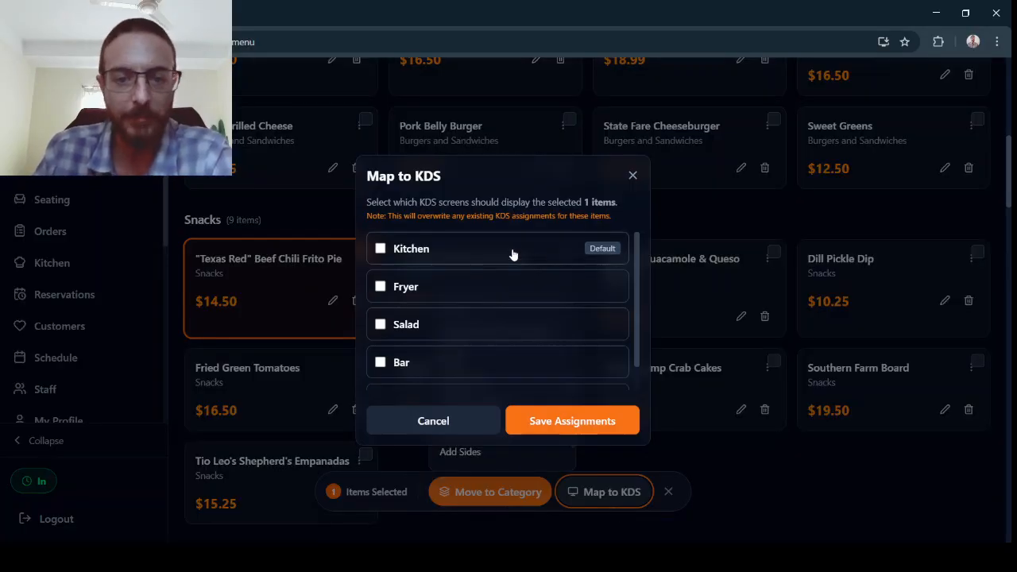
scroll(476, 314, "down", 1)
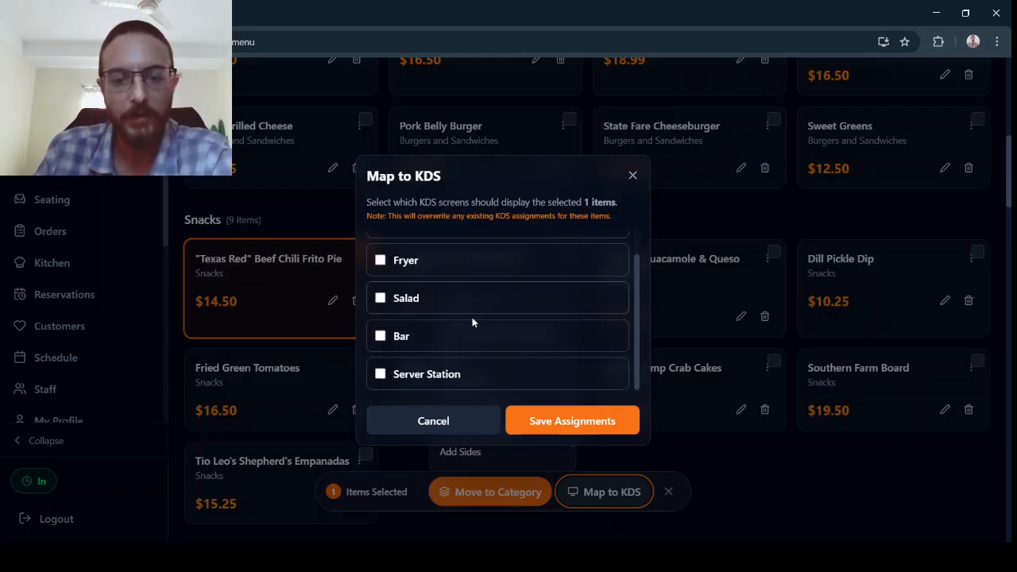
left_click(482, 422)
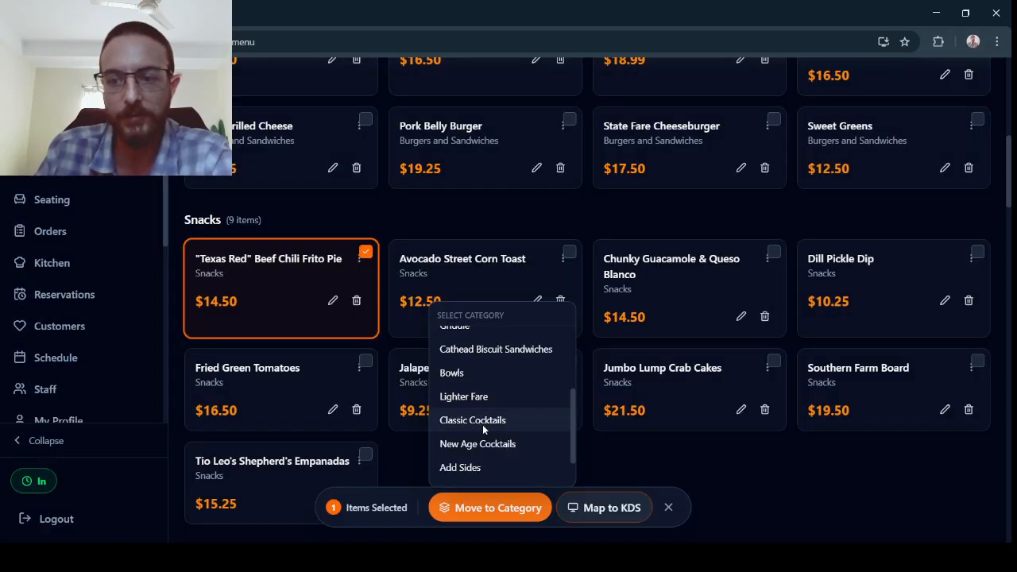
left_click(670, 508)
scroll(694, 368, "up", 8)
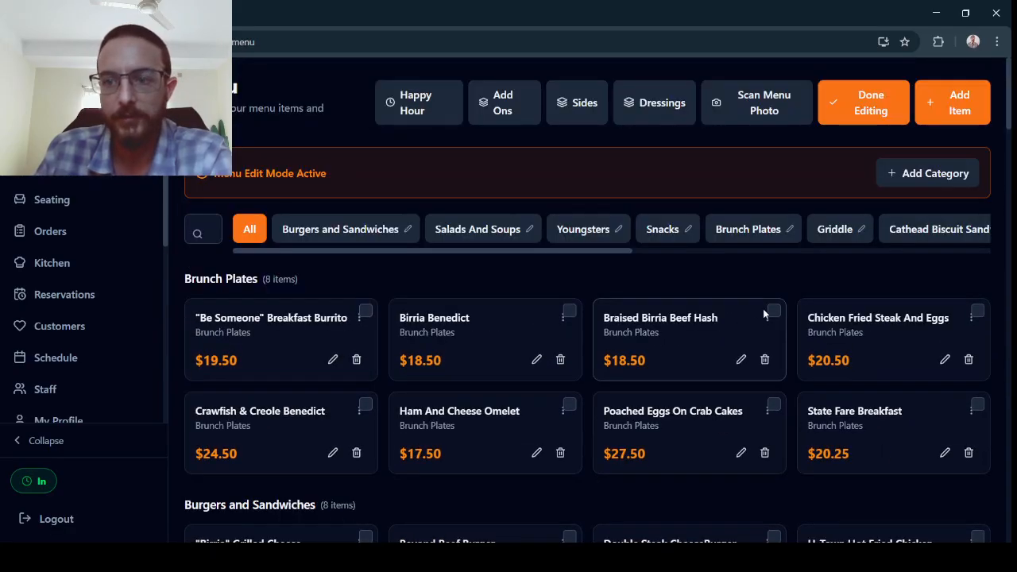
left_click(866, 102)
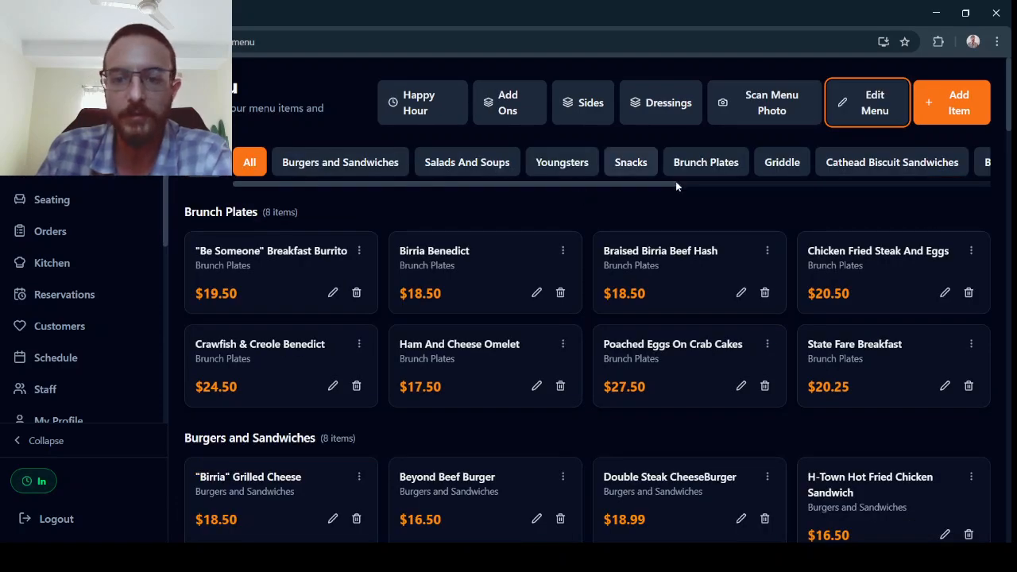
Re-enter menu edit mode and open the Lighter Fare category's management dialog, then close it.
left_click_drag(670, 185, 882, 184)
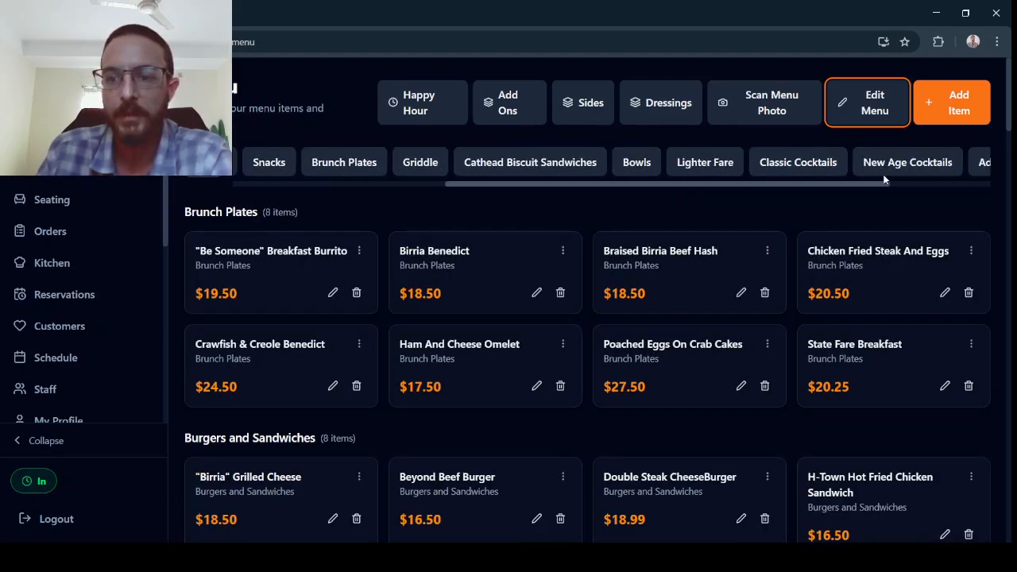
left_click(867, 102)
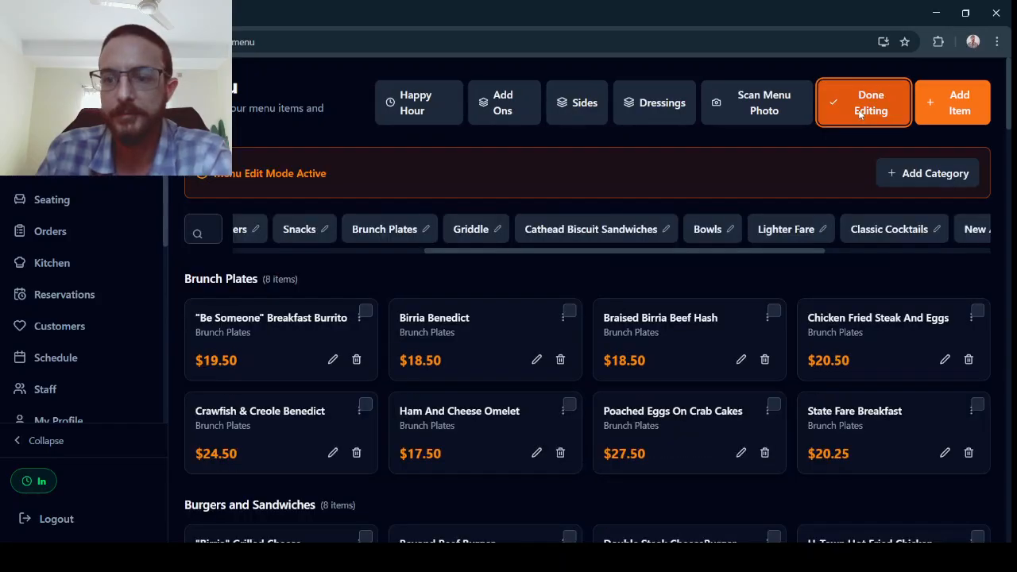
left_click(826, 229)
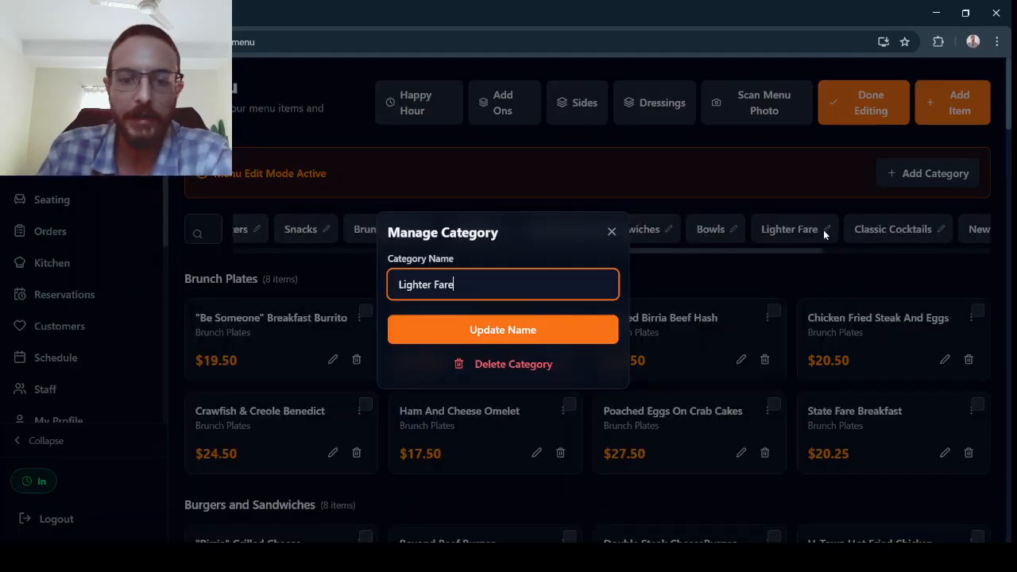
left_click(619, 233)
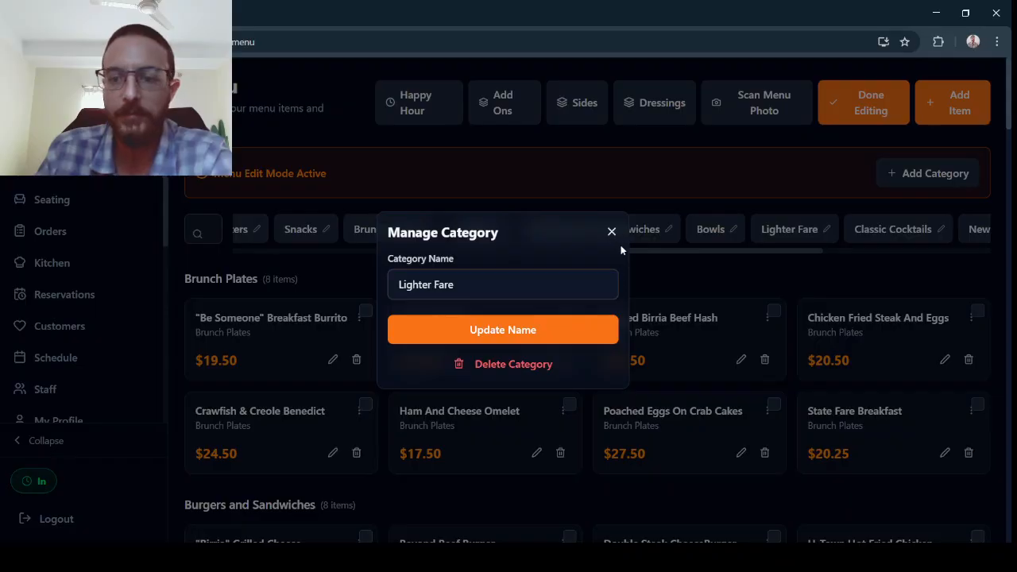
Scroll through the category list, leave edit mode, and filter the menu to the Add Sides category.
left_click_drag(691, 253, 789, 246)
scroll(790, 252, "right", 1)
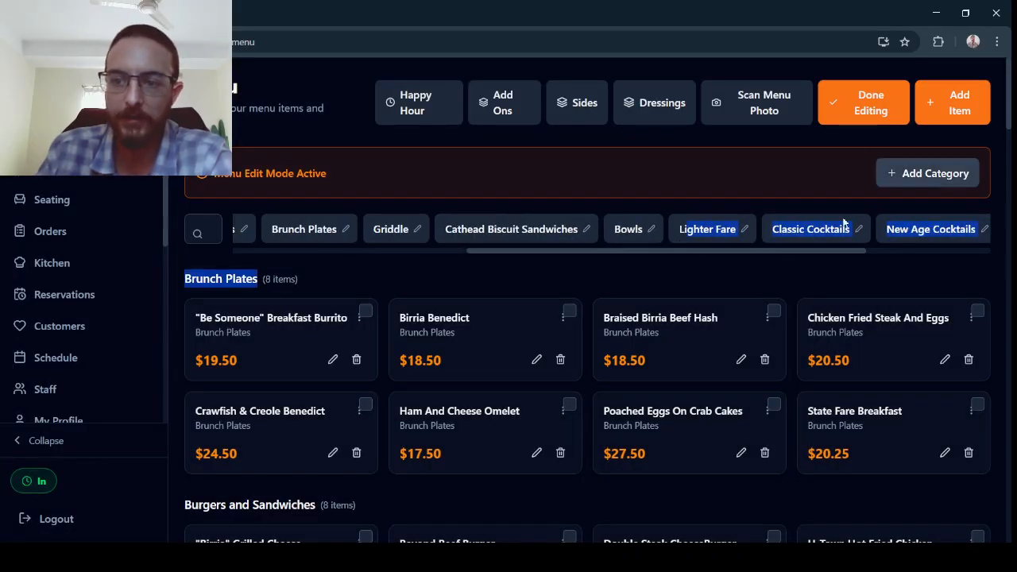
scroll(851, 251, "right", 1)
left_click_drag(873, 252, 957, 256)
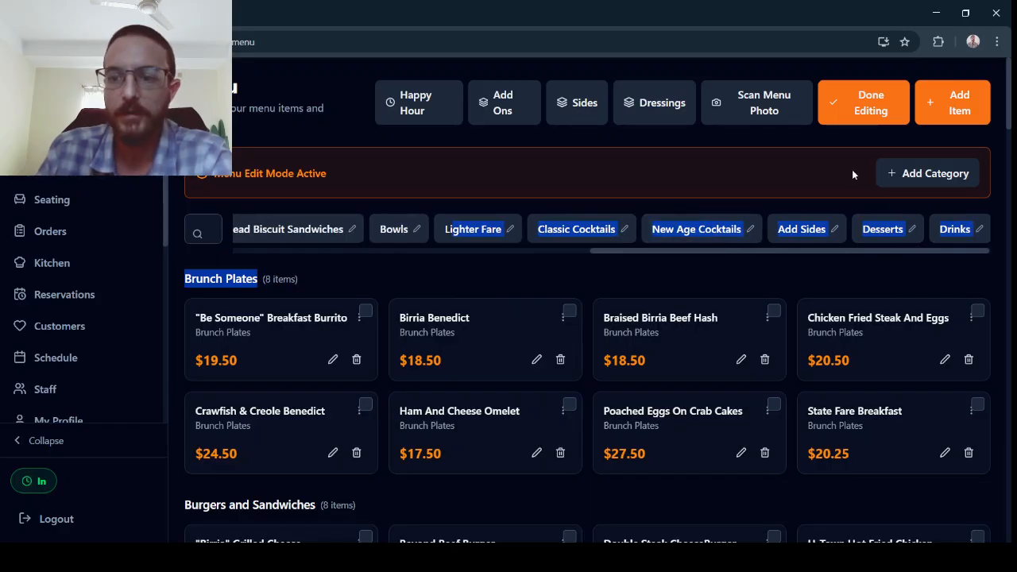
left_click(865, 112)
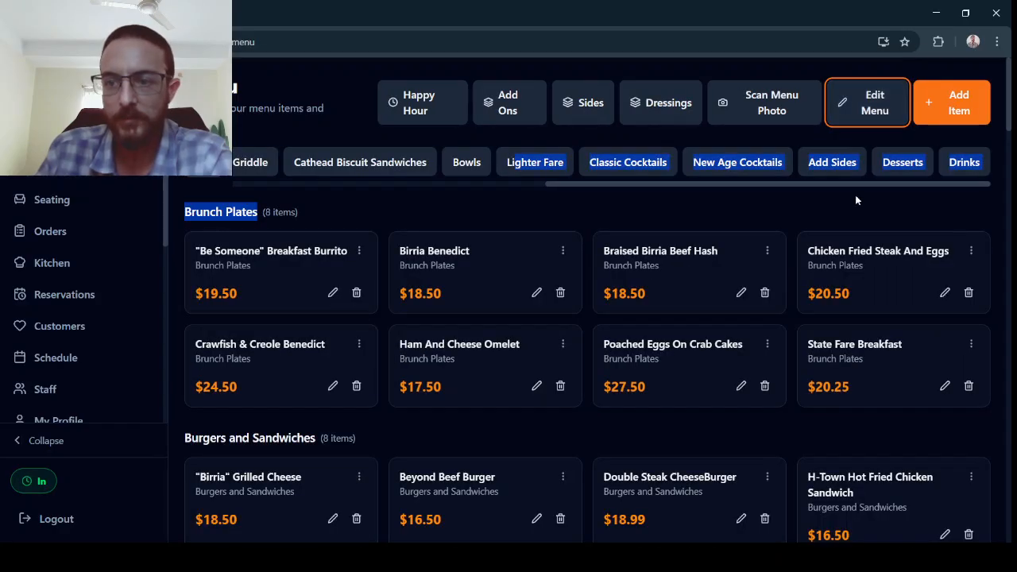
left_click(841, 168)
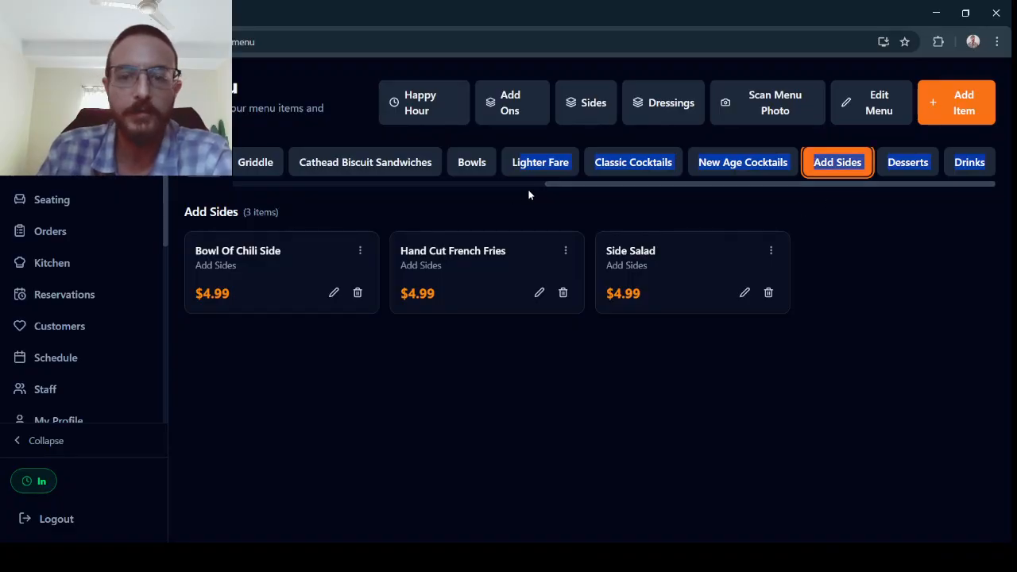
Open the Add Ons page and review the existing add-ons with their categories and items.
left_click(513, 104)
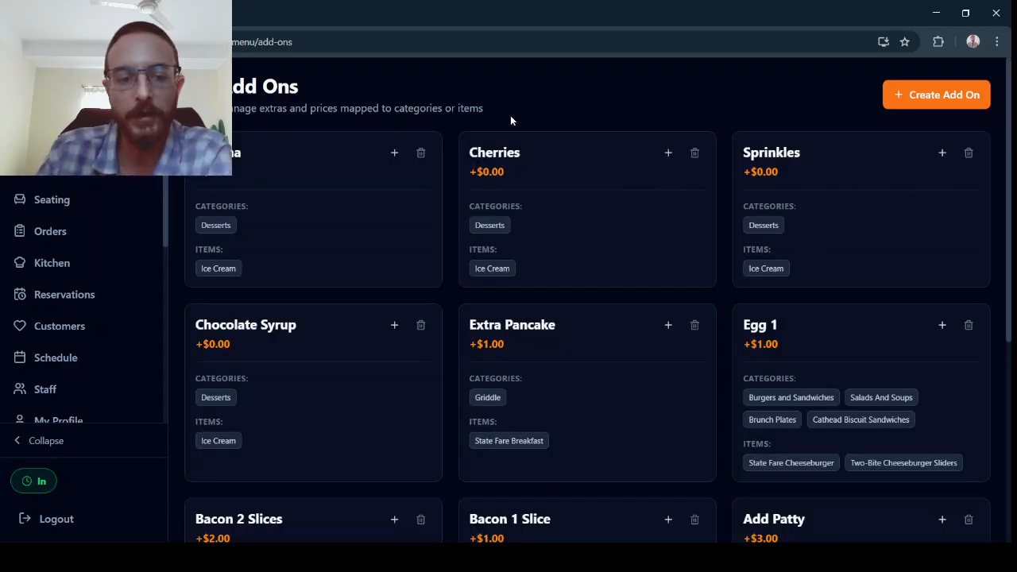
scroll(633, 230, "down", 3)
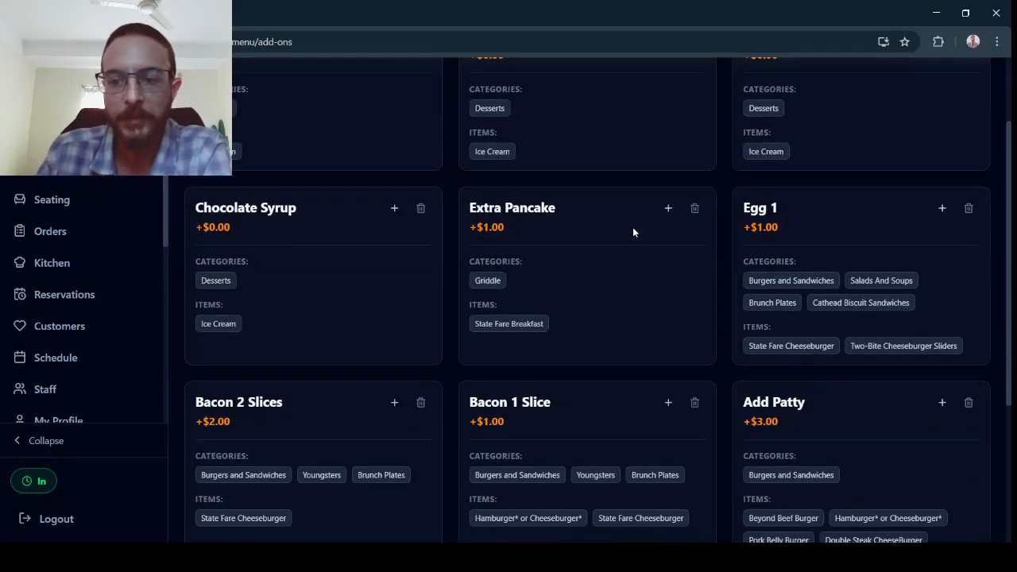
scroll(633, 231, "down", 1)
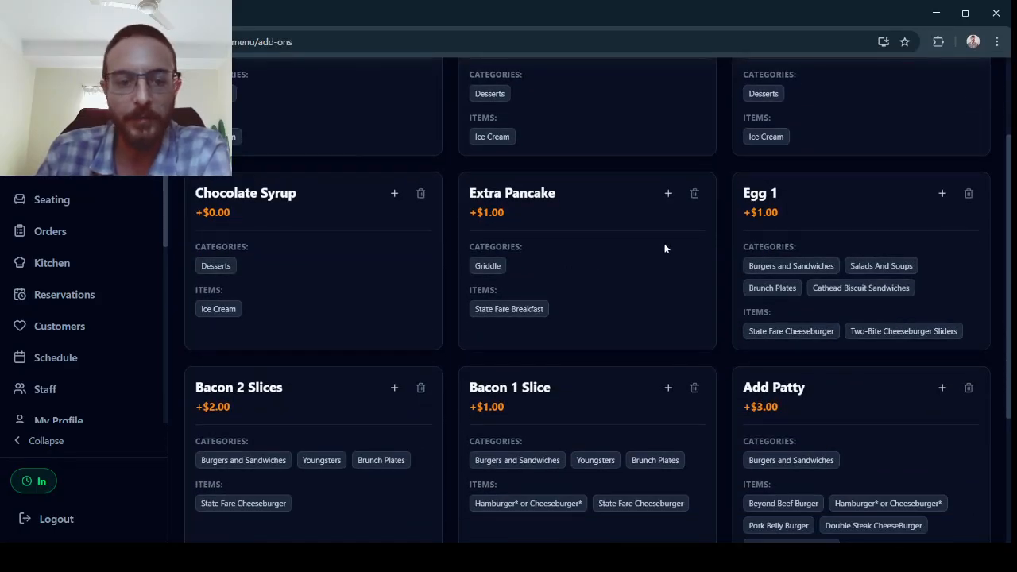
scroll(696, 255, "down", 2)
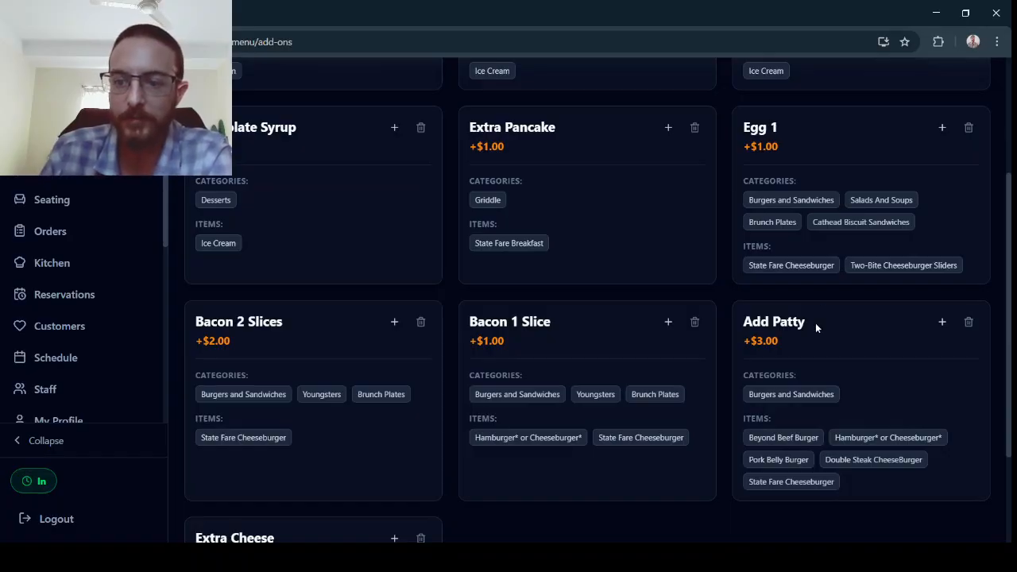
scroll(815, 322, "down", 2)
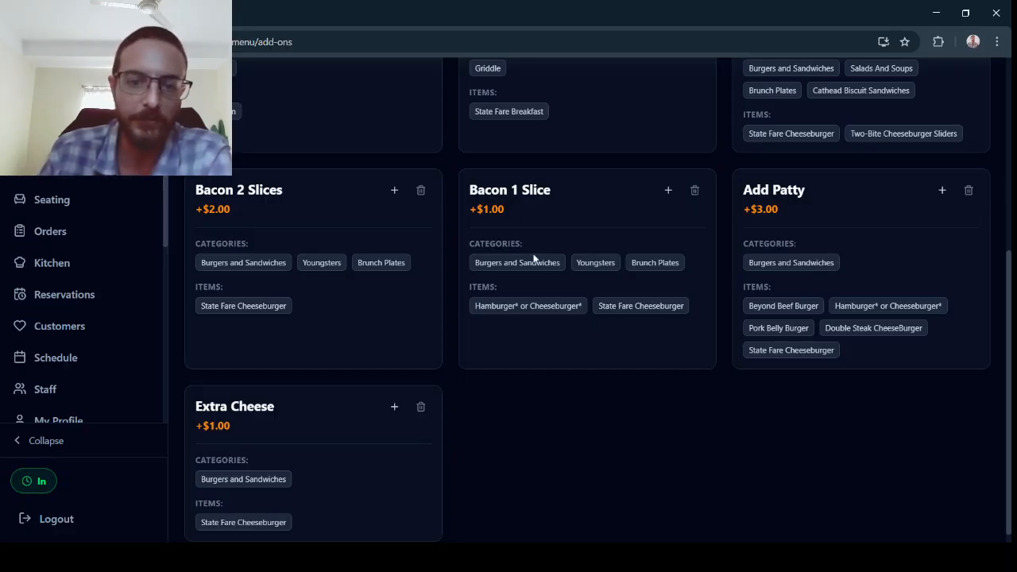
scroll(840, 251, "up", 3)
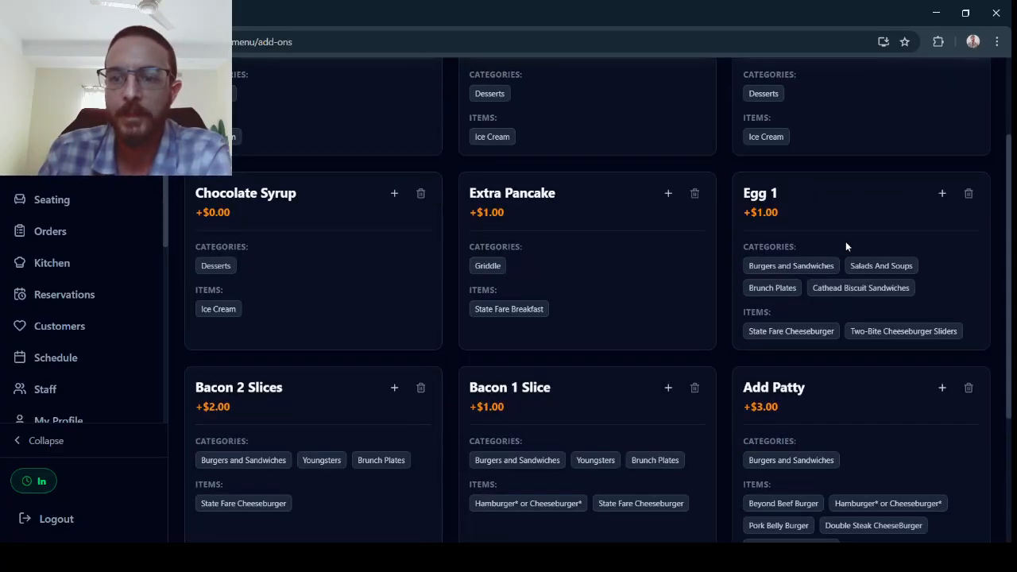
scroll(854, 242, "up", 2)
left_click(914, 97)
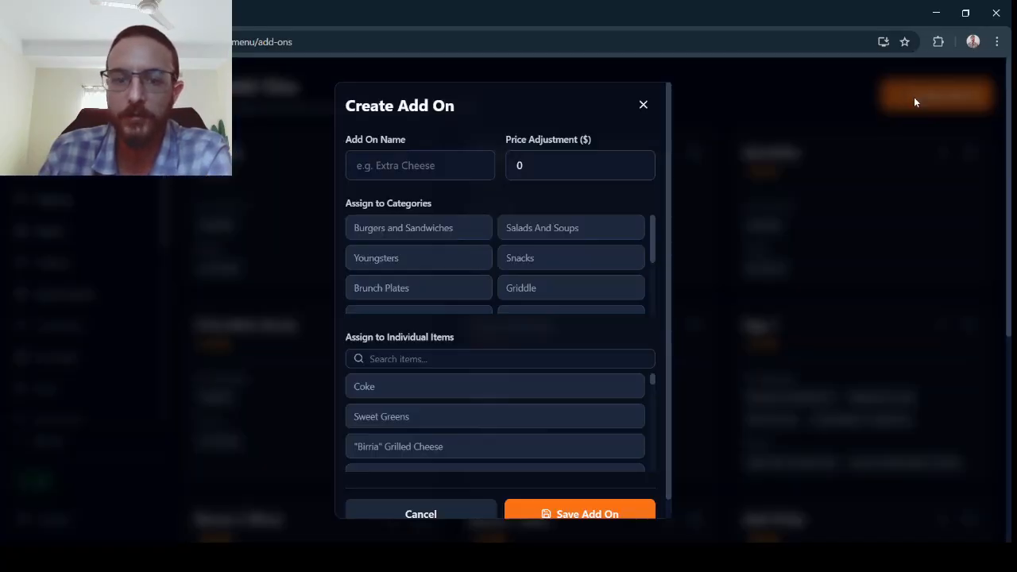
left_click(454, 170)
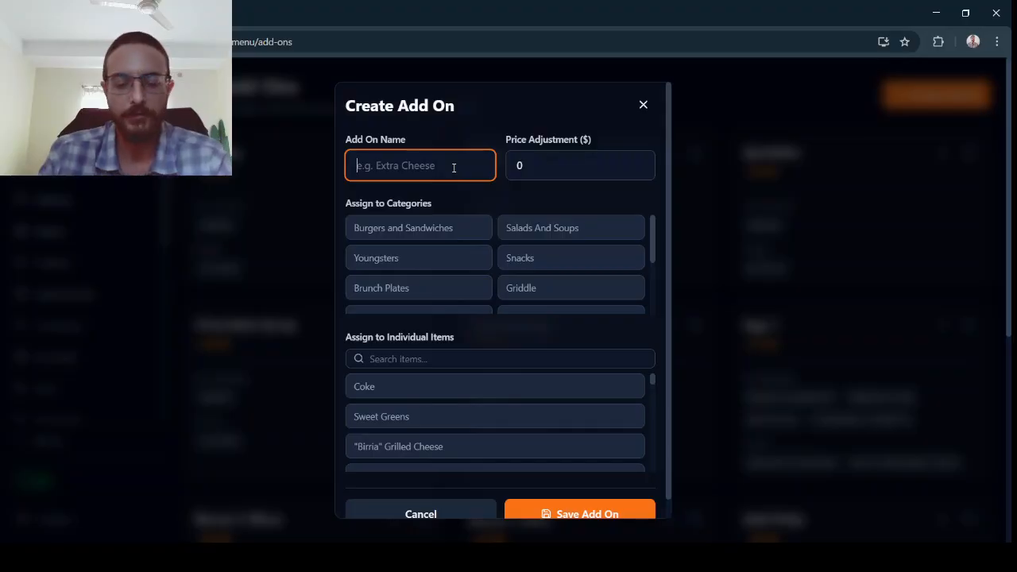
type("Extra")
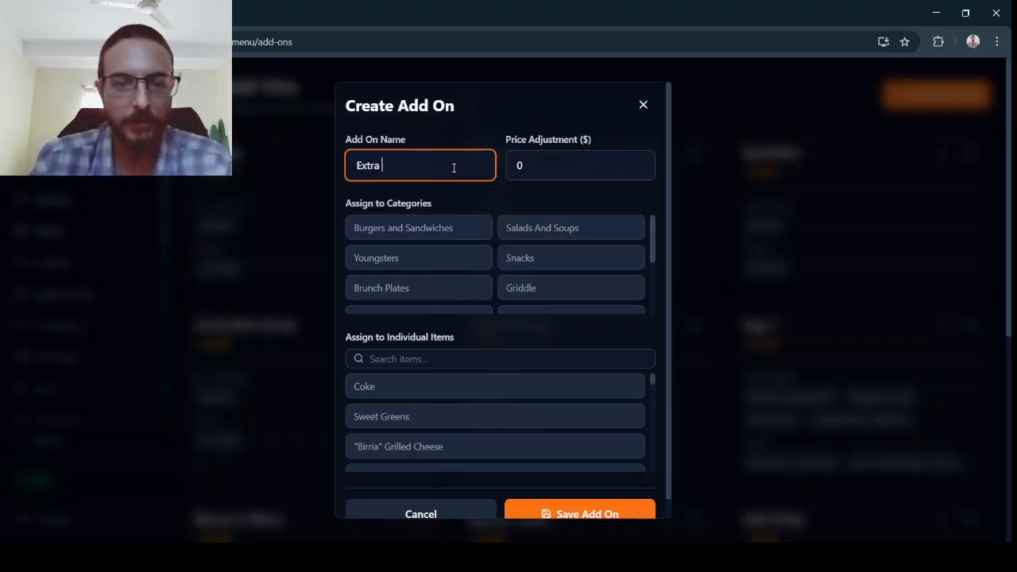
type(" House sau")
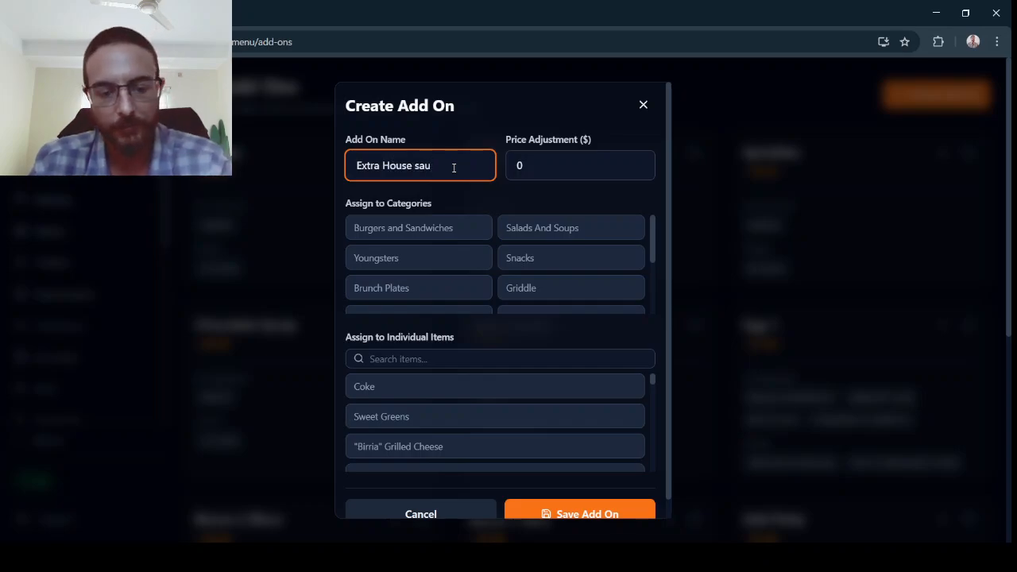
type("ce")
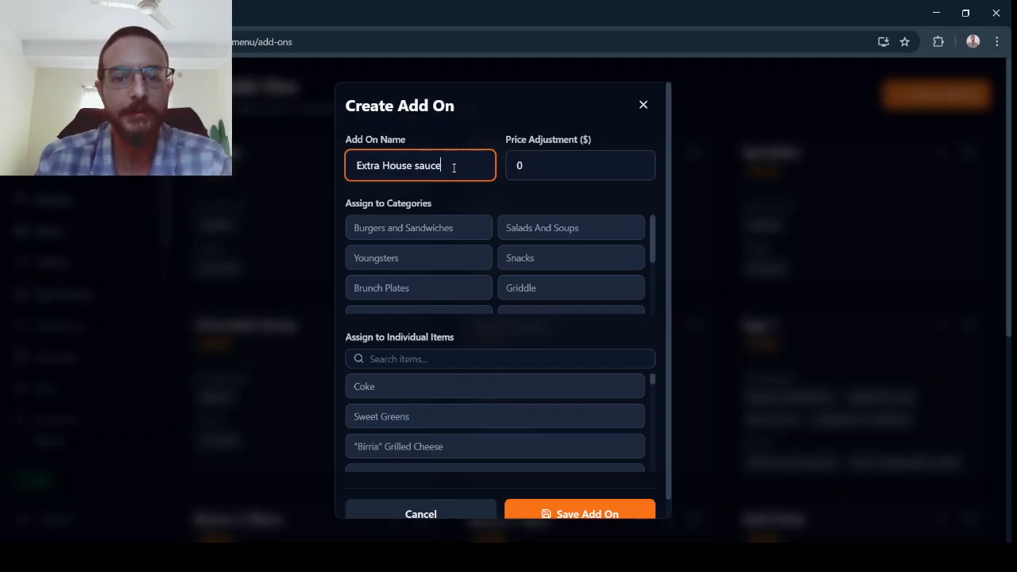
left_click(525, 166)
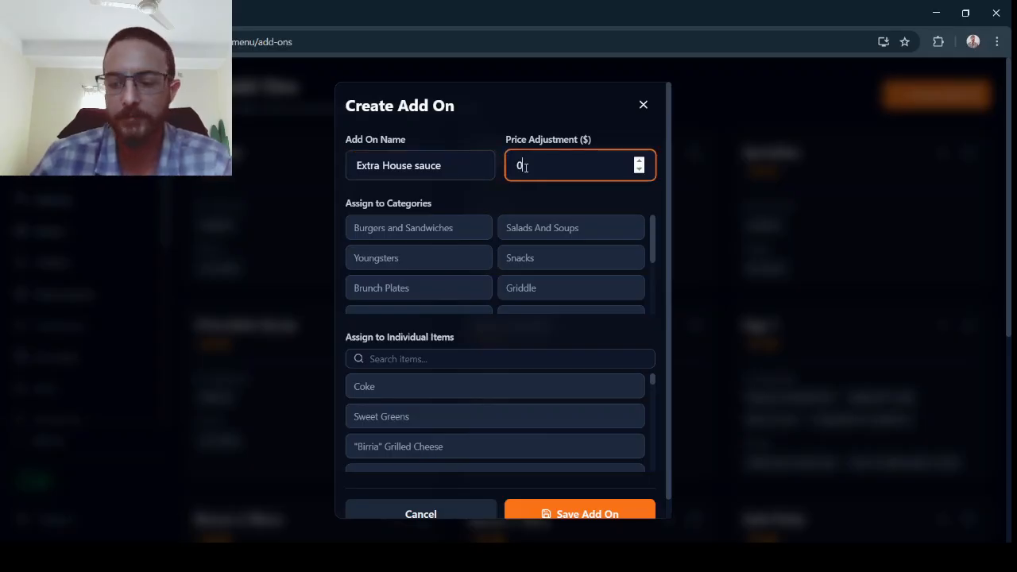
type(".5")
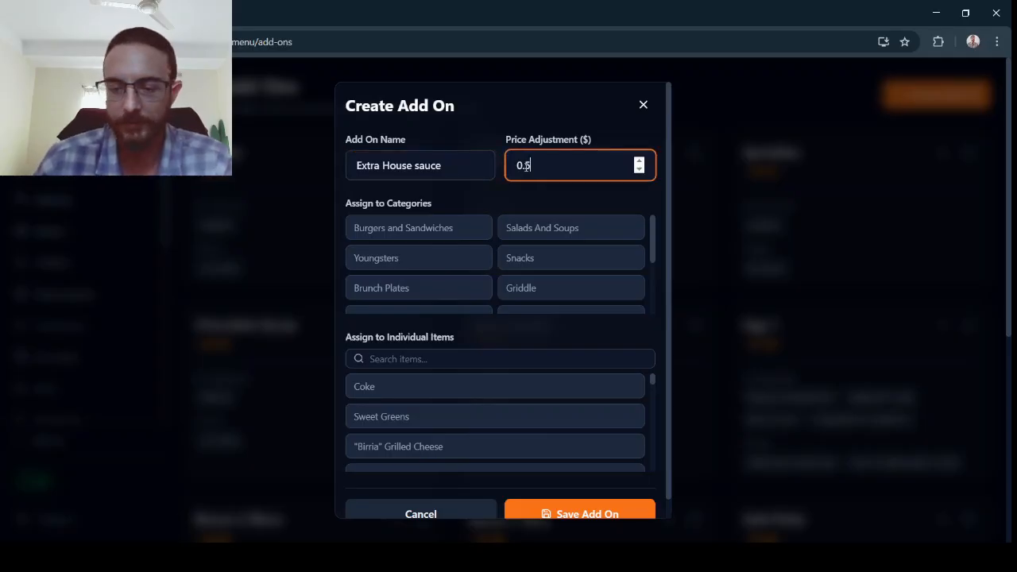
type("0")
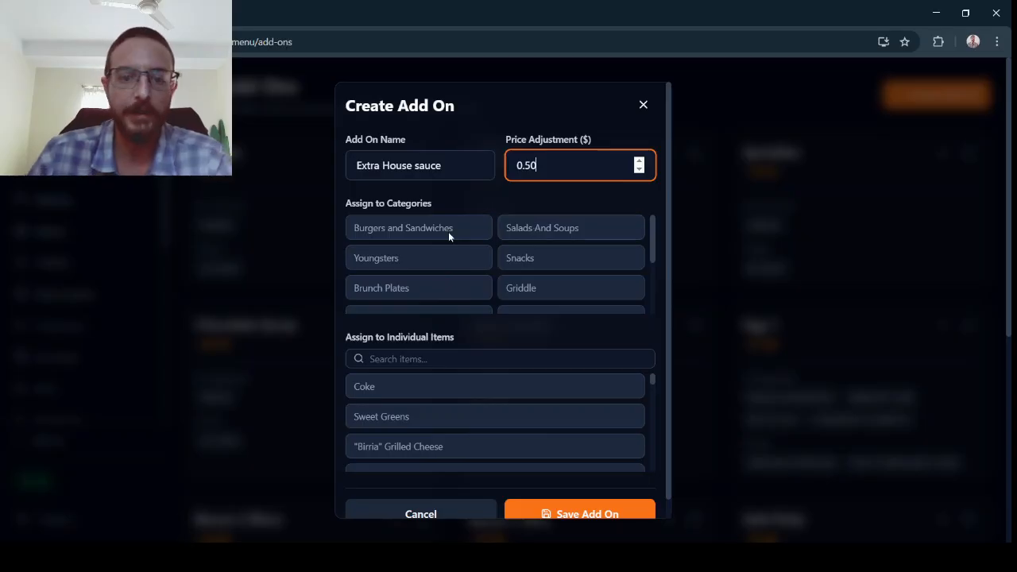
left_click(420, 359)
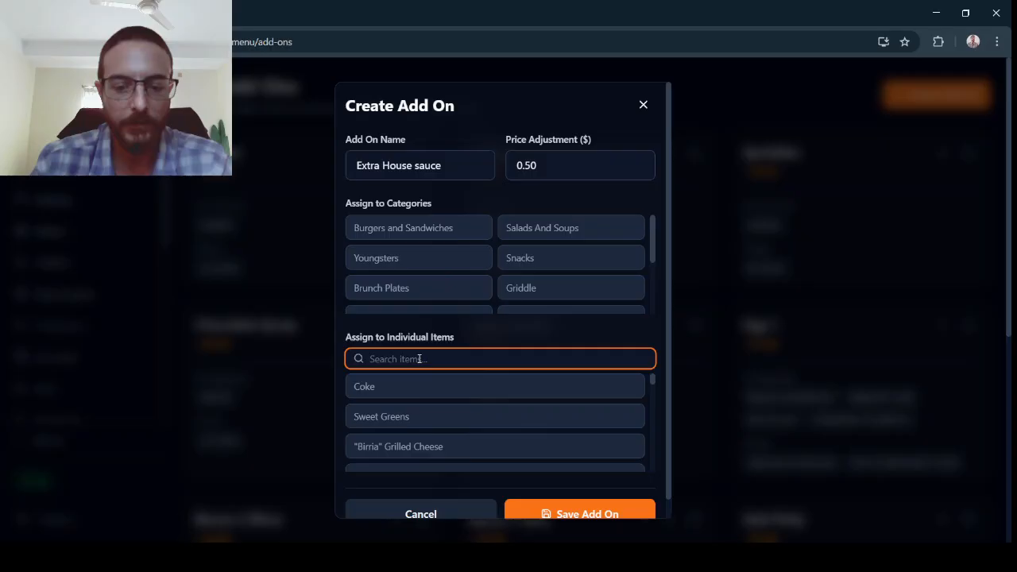
type("ham")
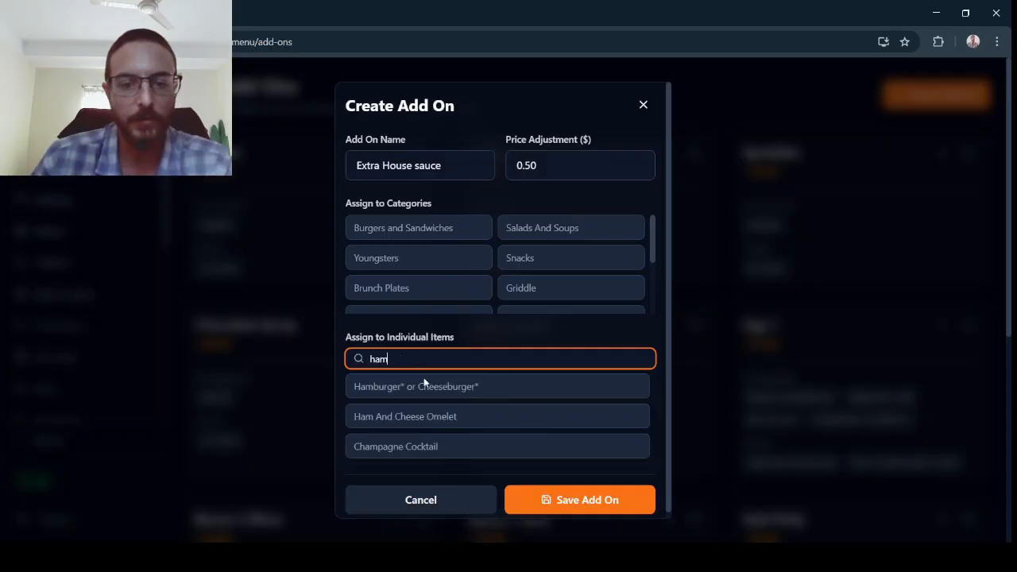
left_click(420, 385)
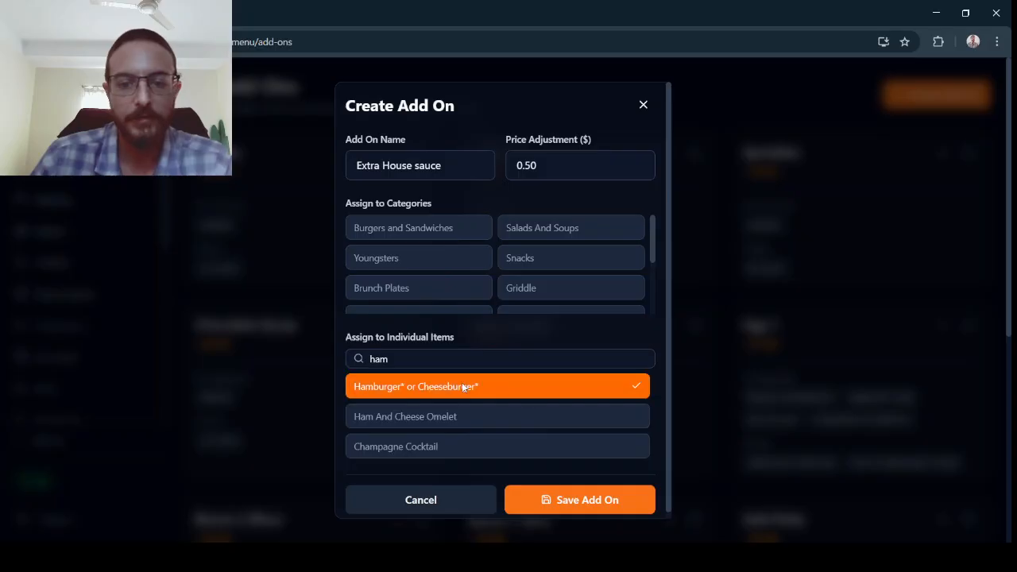
left_click(451, 363)
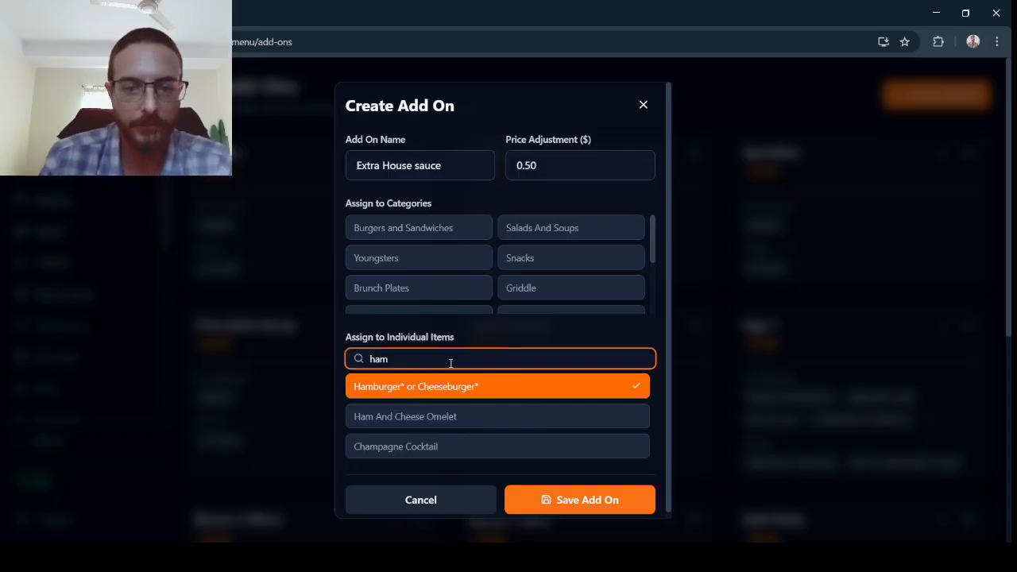
key("ctrl+a")
type("che")
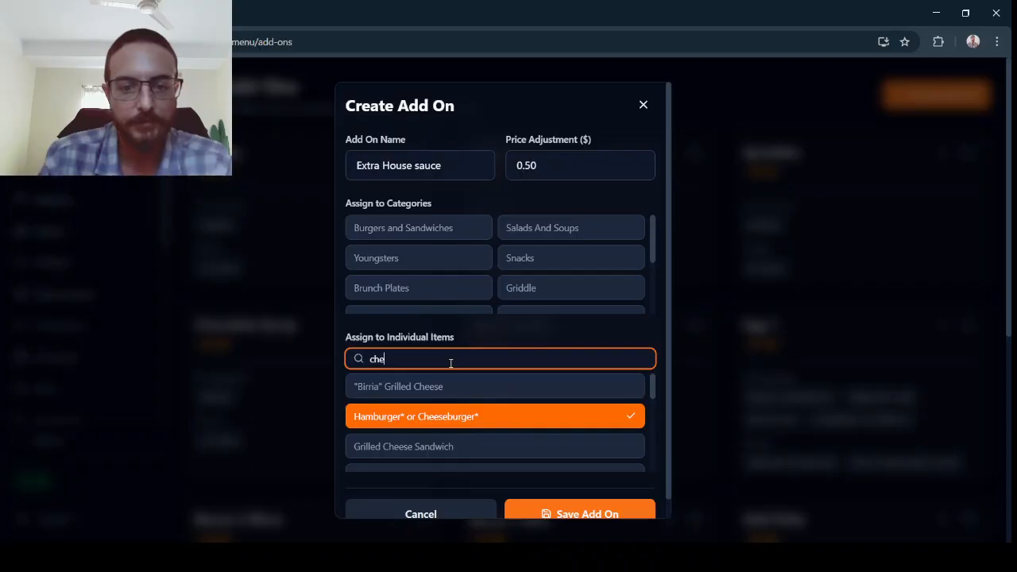
type("ese")
key("BackSpace")
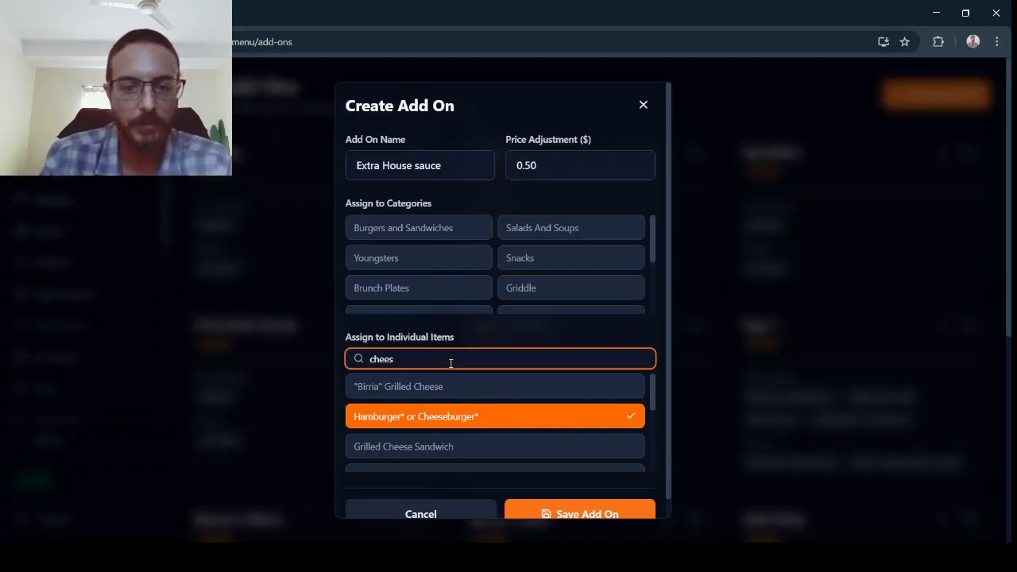
key("BackSpace")
key("BackSpace")
key("BackSpace")
key("BackSpace")
key("BackSpace")
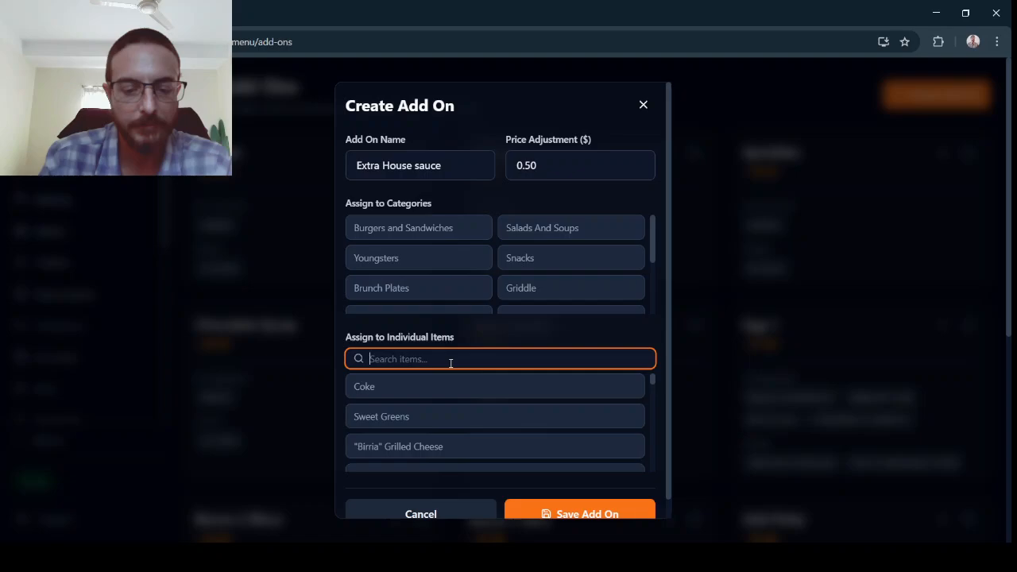
left_click(443, 237)
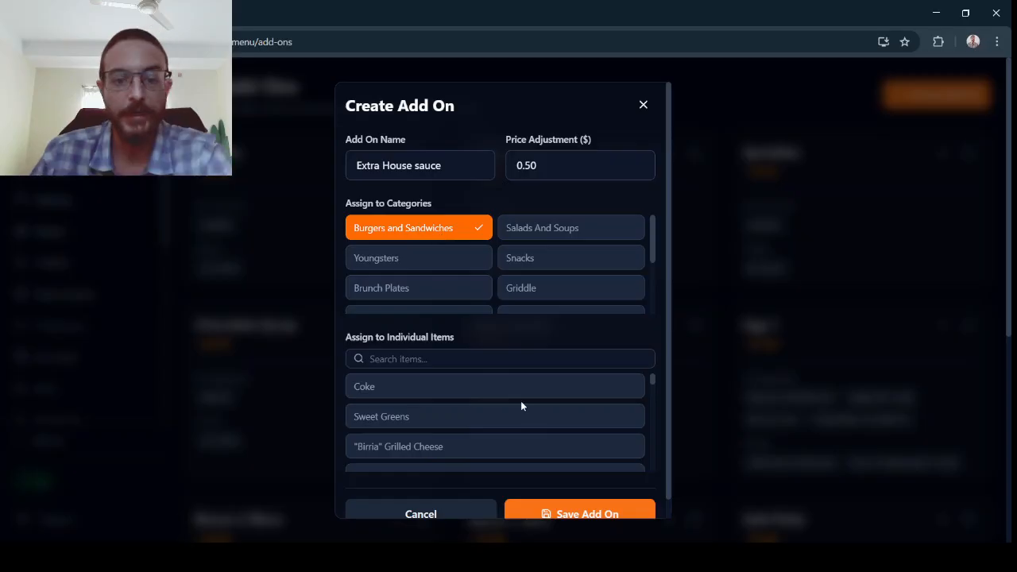
scroll(521, 405, "down", 5)
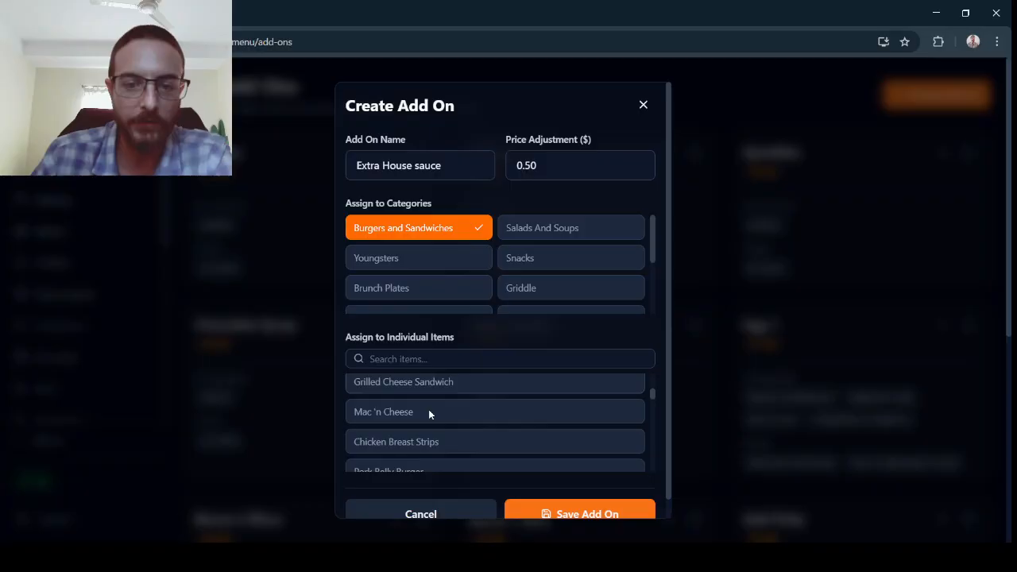
scroll(477, 421, "up", 1)
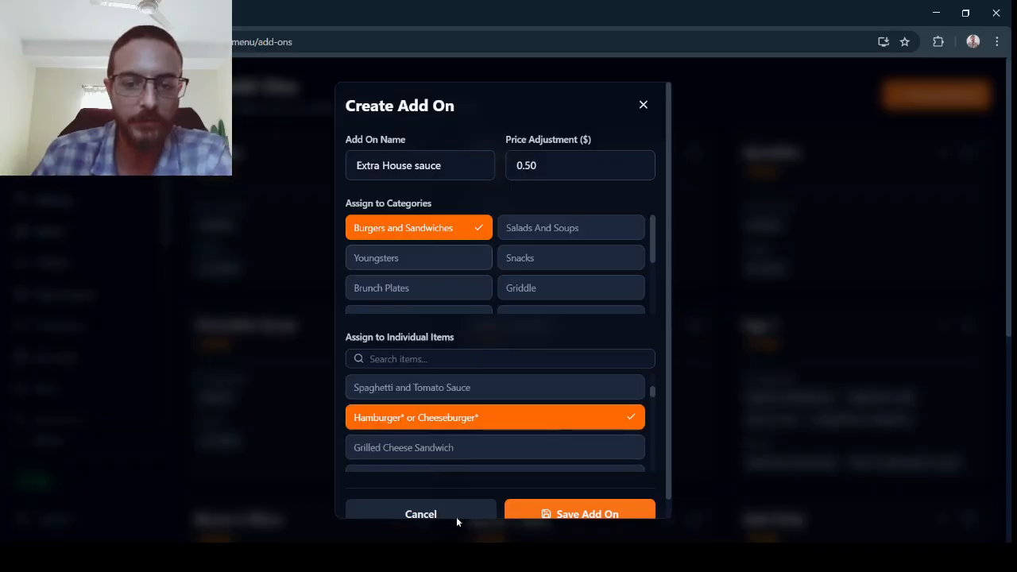
key("alt+Tab")
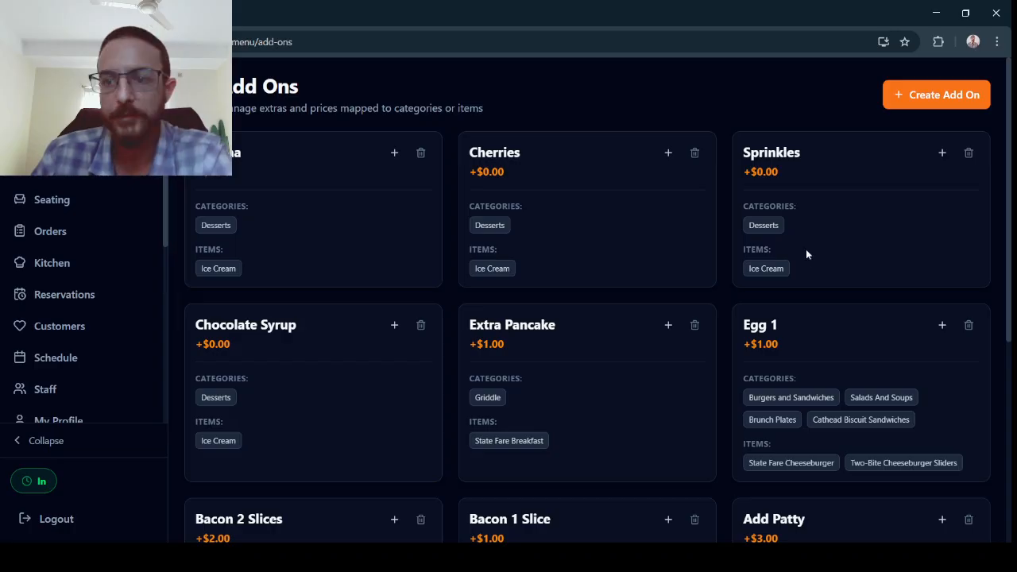
Start creating a new add-on named Extra Sauce.
left_click(936, 94)
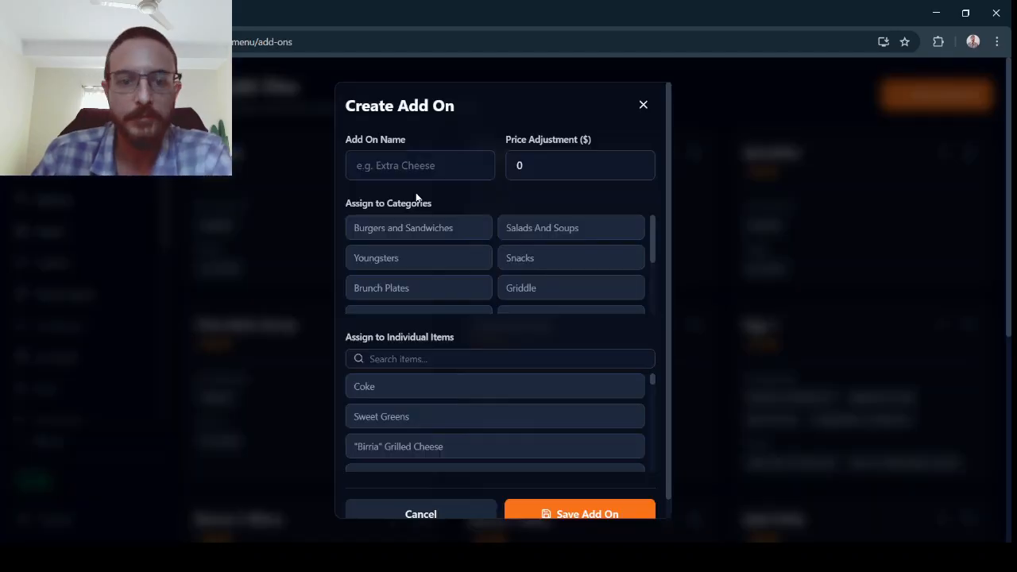
left_click(404, 173)
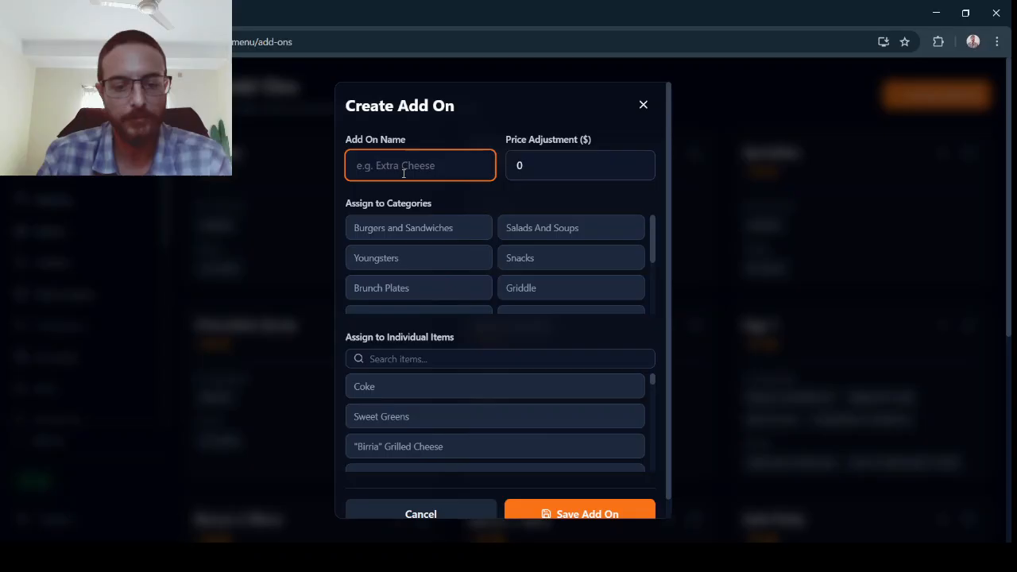
type("Est")
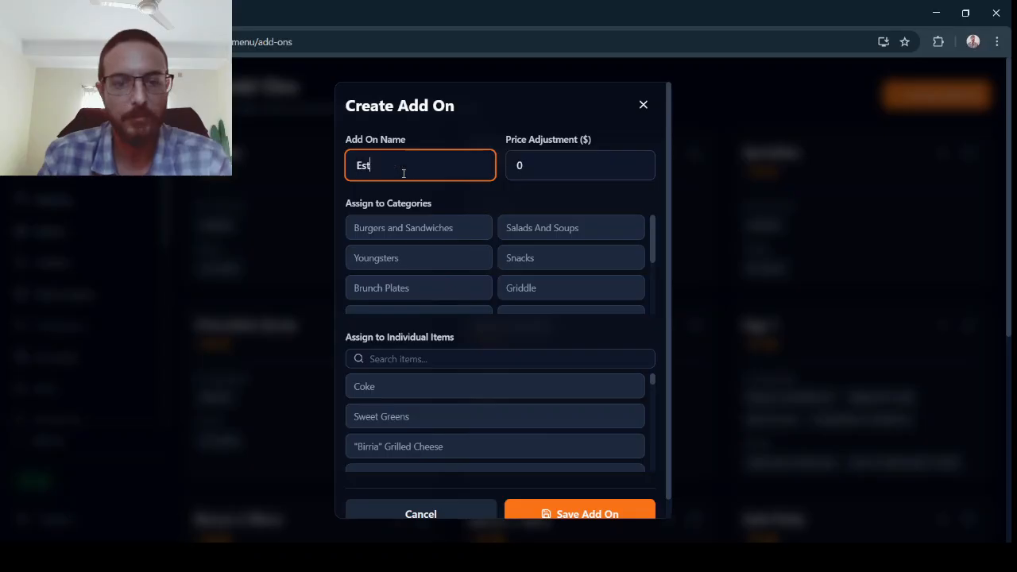
key("BackSpace")
key("BackSpace")
type("xtra Sau")
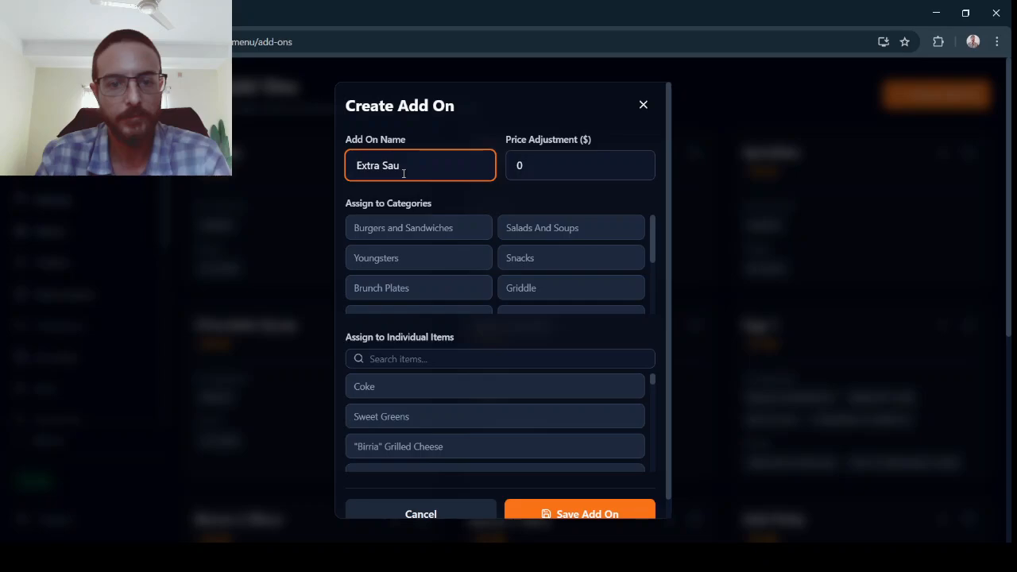
type("ce")
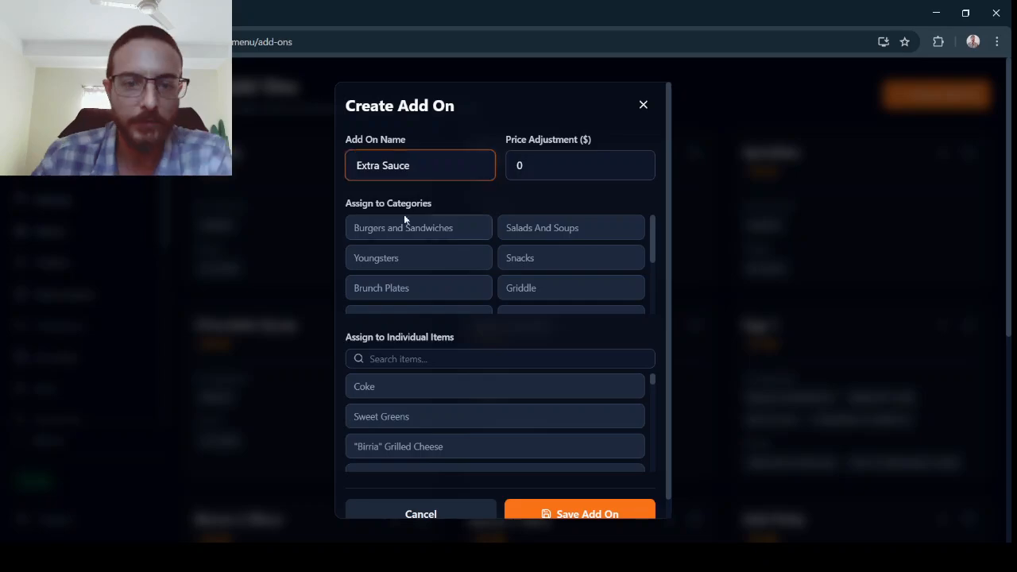
Assign the add-on to the Burgers and Sandwiches category and to the Hamburger* or Cheeseburger* item.
left_click(404, 218)
left_click(396, 358)
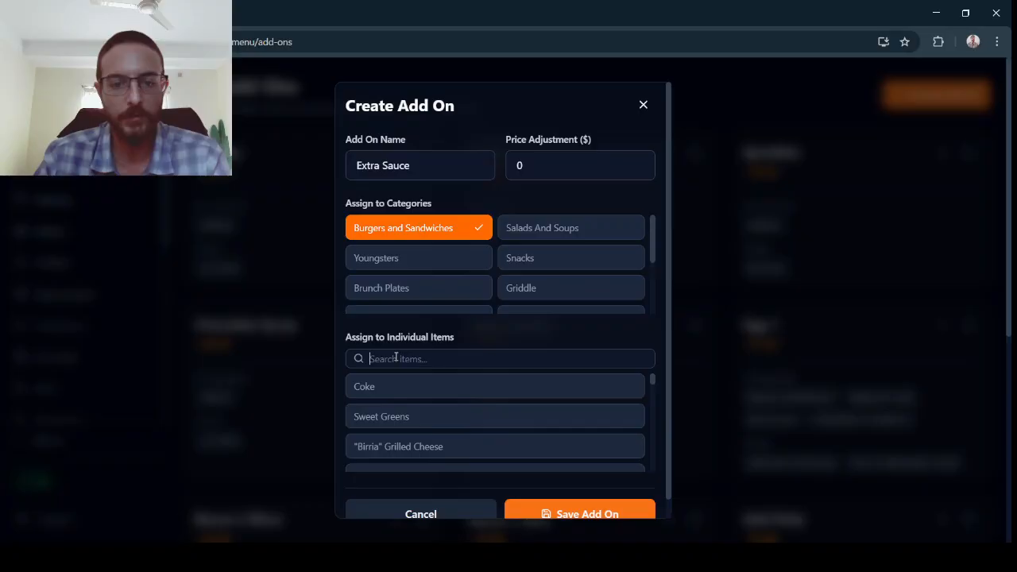
type("ham")
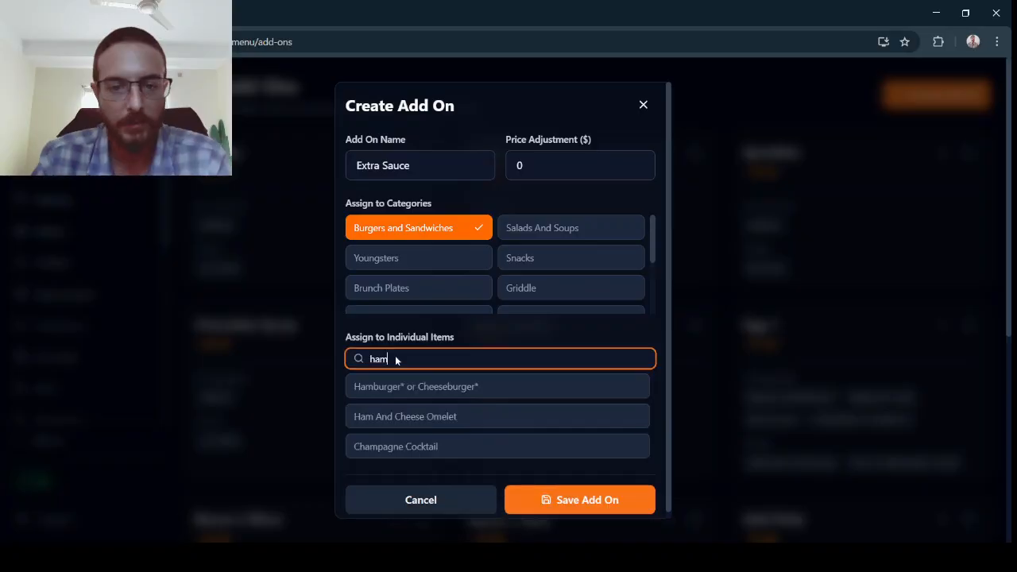
type("burger")
left_click(413, 422)
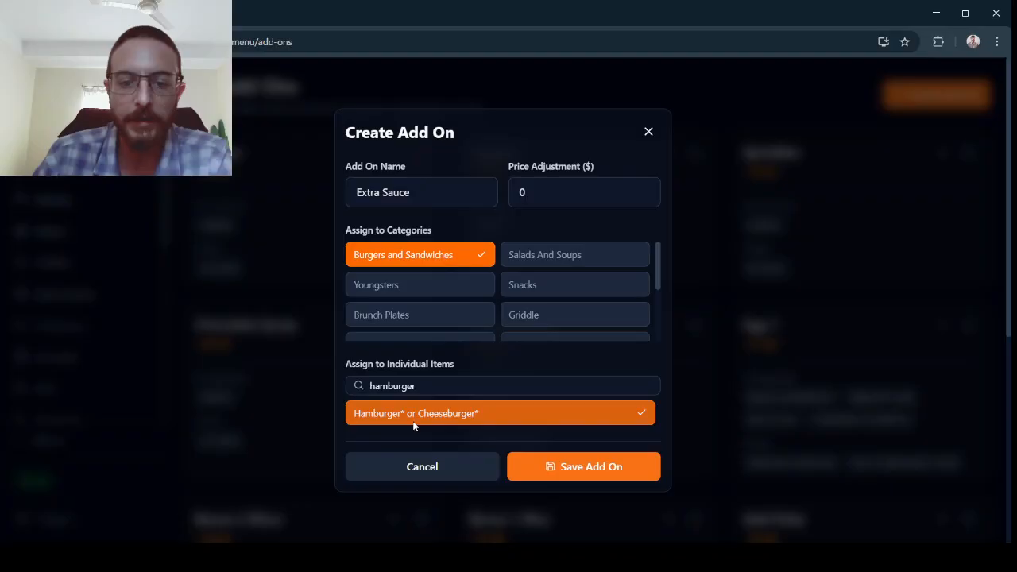
Also assign the add-on to the Side Salad item, then clear the item search.
double_click(457, 387)
key("BackSpace")
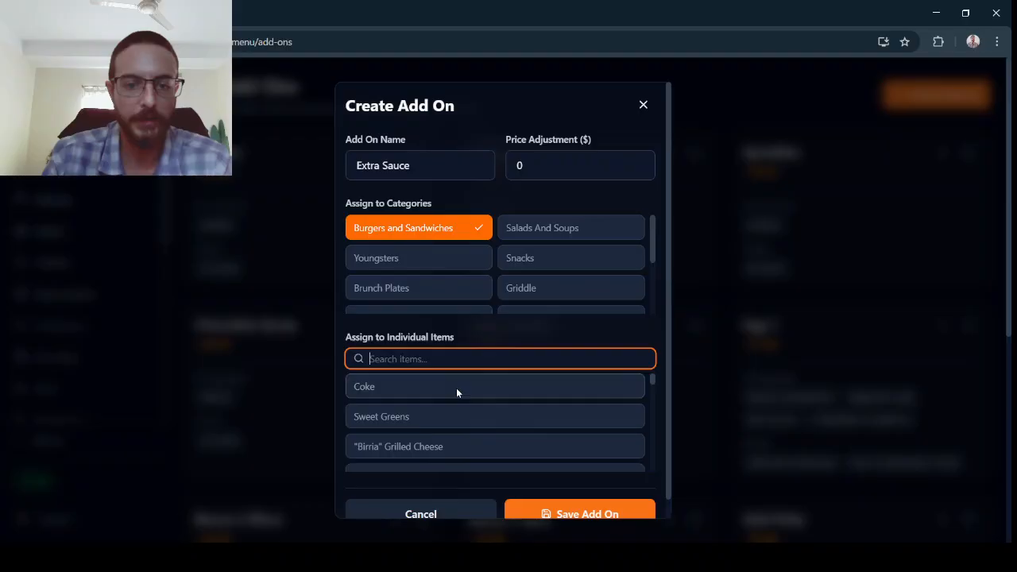
type("side sa")
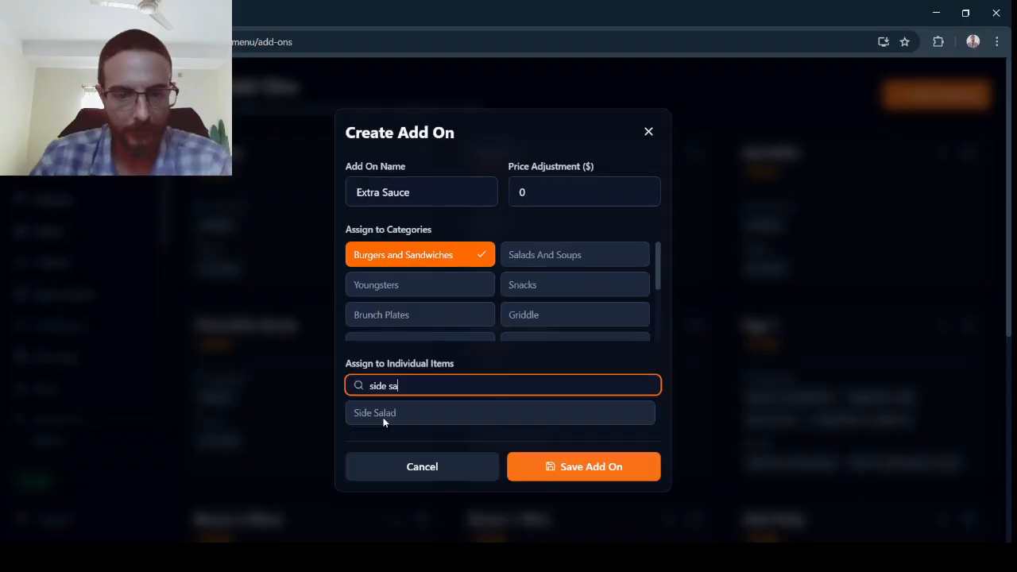
left_click(384, 417)
key("BackSpace")
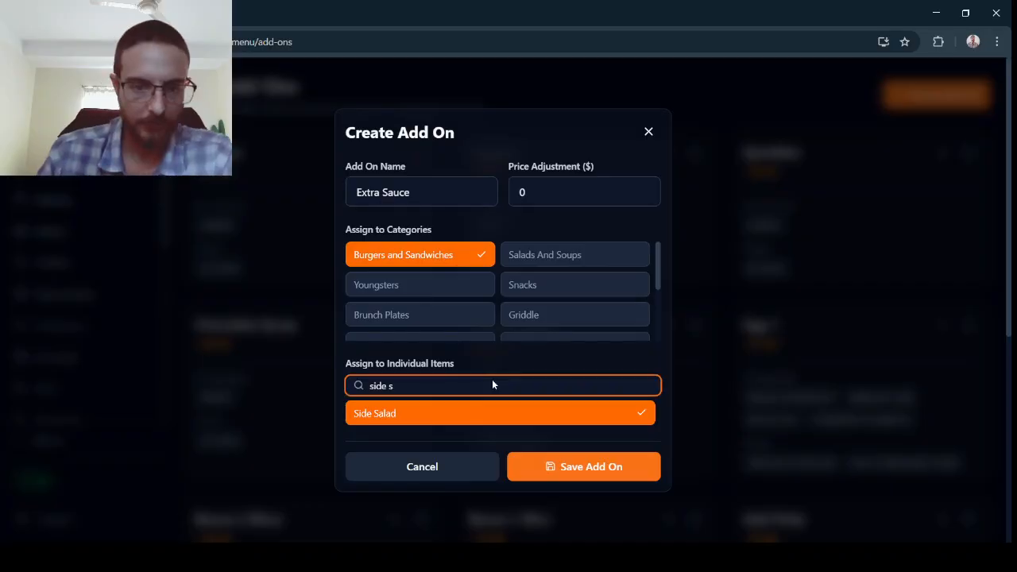
key("BackSpace")
key("BackSpace")
key("BackSpace")
key("BackSpace")
key("BackSpace")
key("BackSpace")
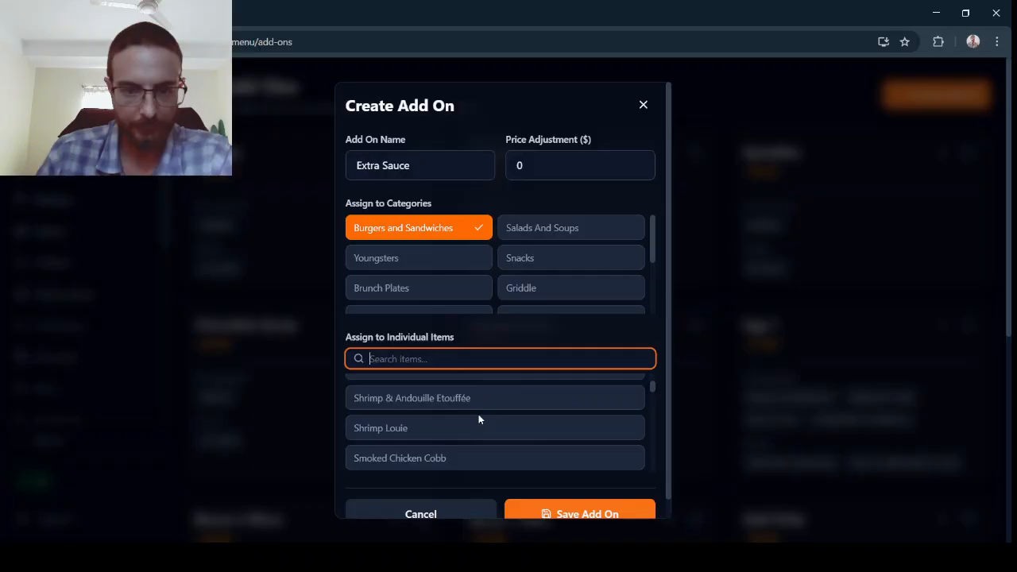
Set the price adjustment to 0.5 and save the Extra Sauce add-on.
scroll(473, 417, "down", 5)
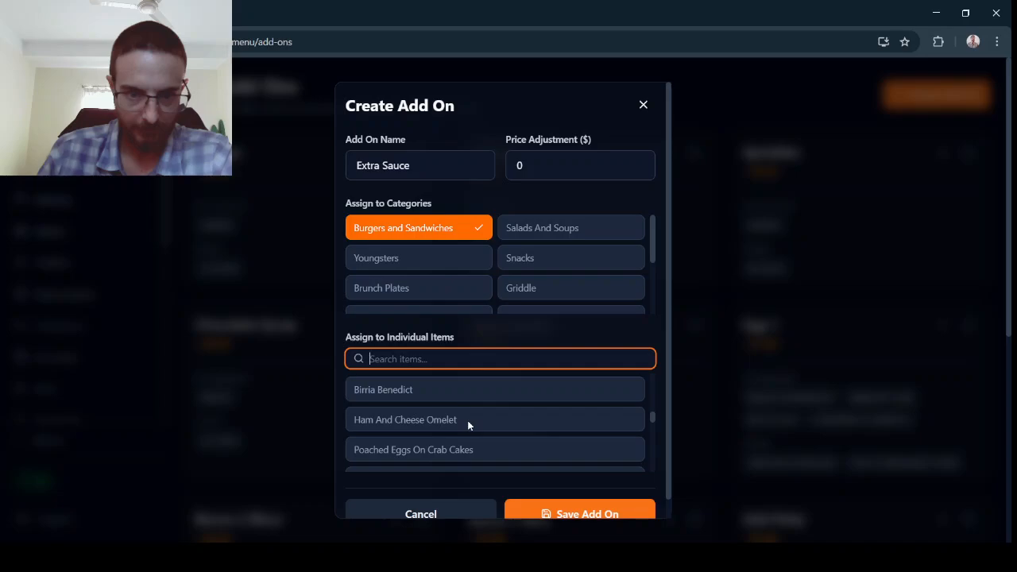
scroll(477, 429, "down", 5)
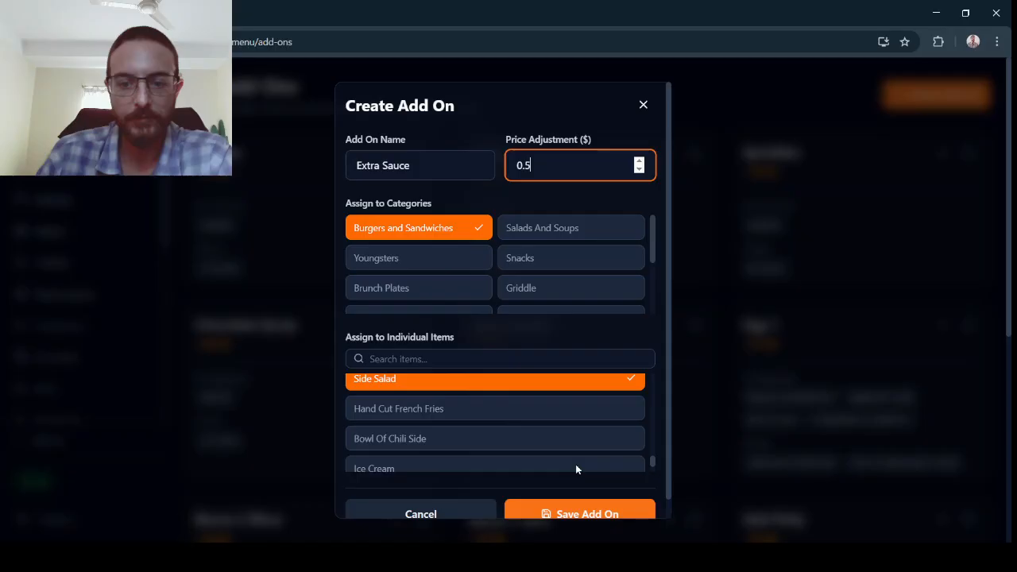
left_click(592, 508)
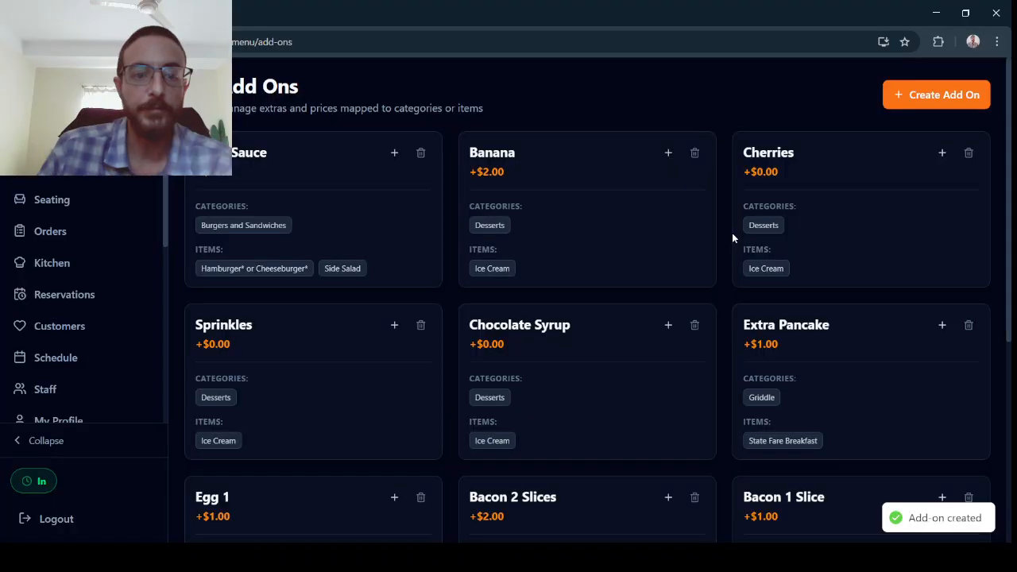
scroll(730, 238, "down", 3)
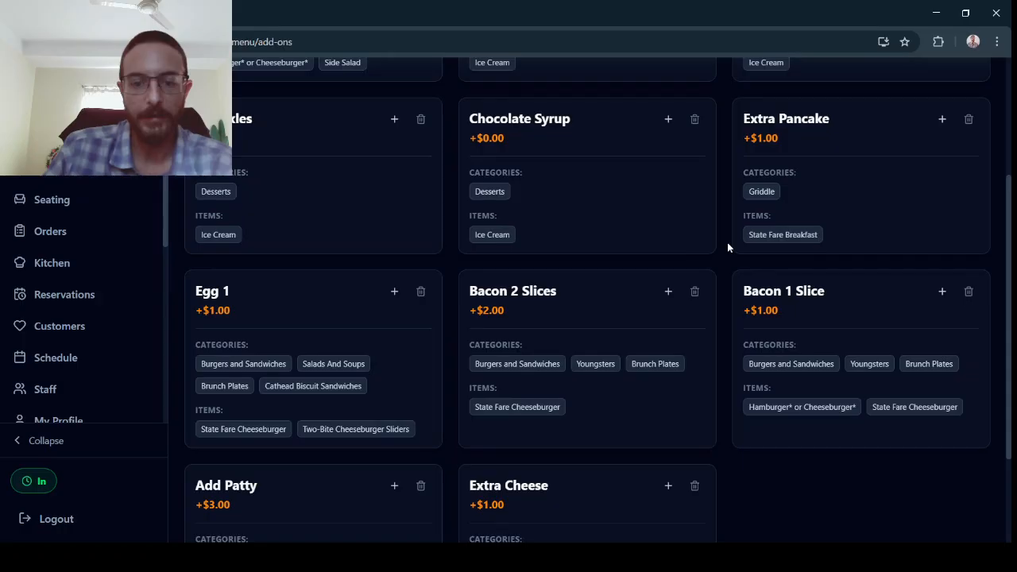
Scroll through the saved add-on cards to review their categories and assigned items.
scroll(727, 243, "down", 1)
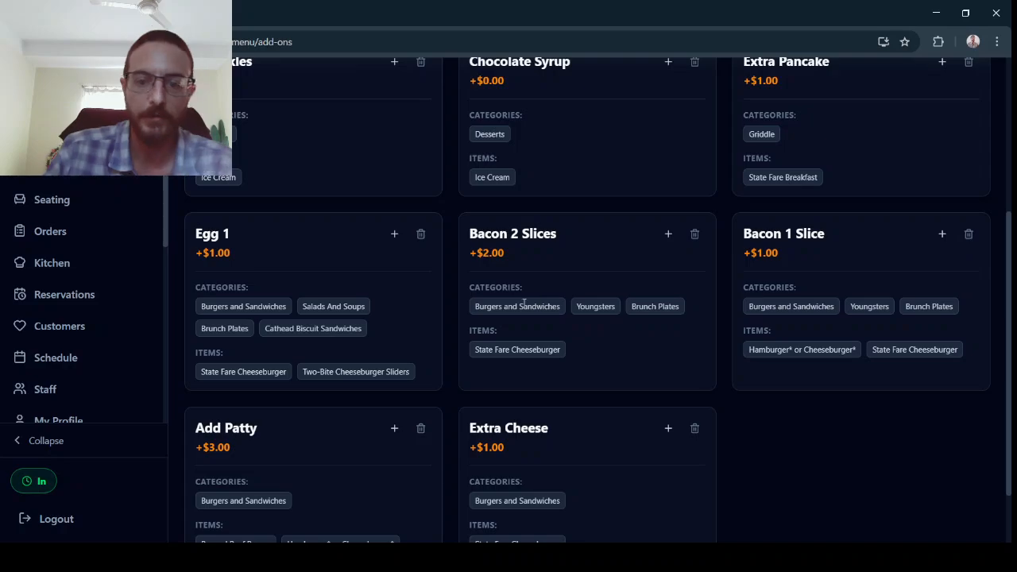
scroll(660, 327, "down", 1)
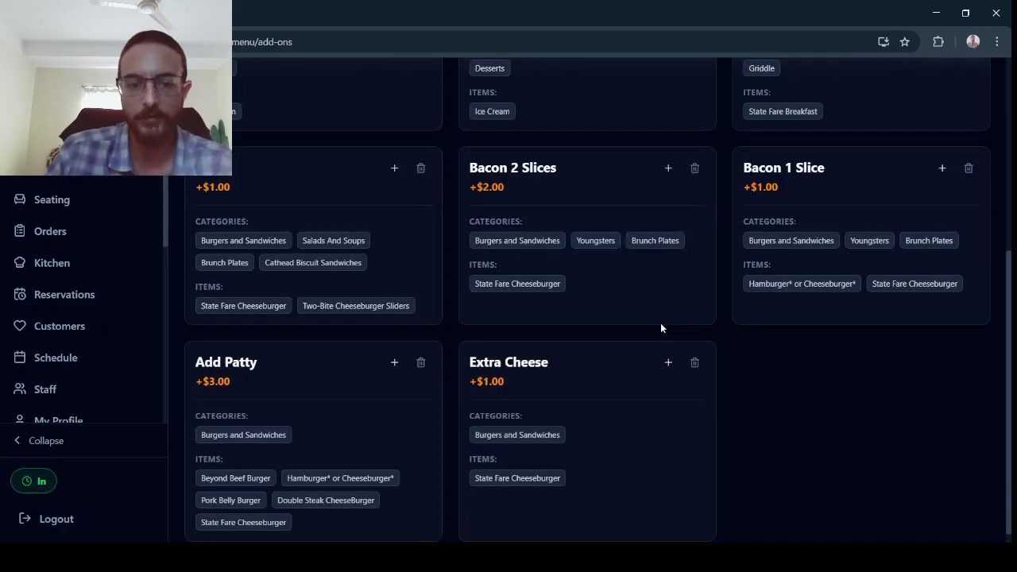
scroll(233, 447, "down", 1)
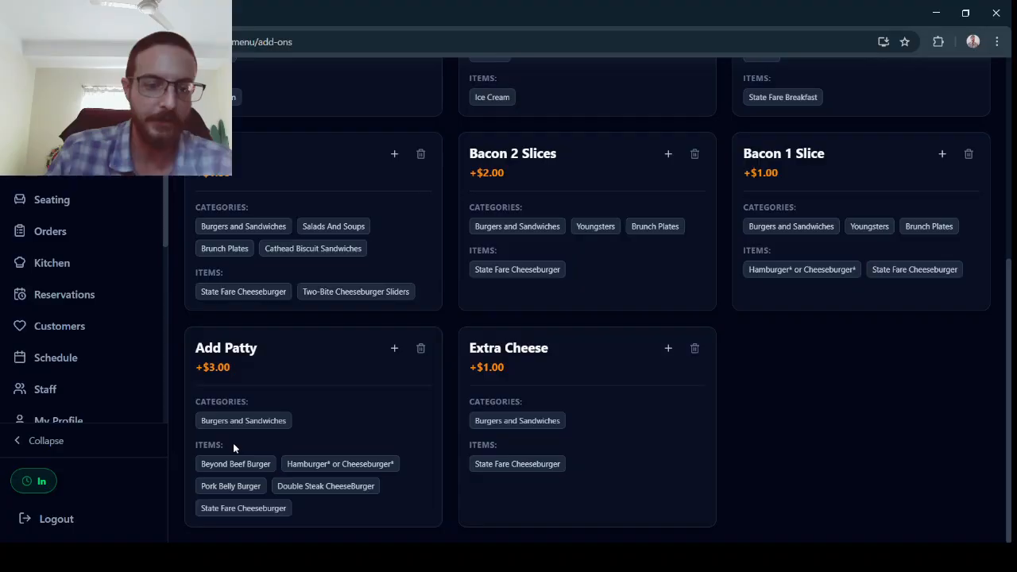
scroll(409, 183, "up", 5)
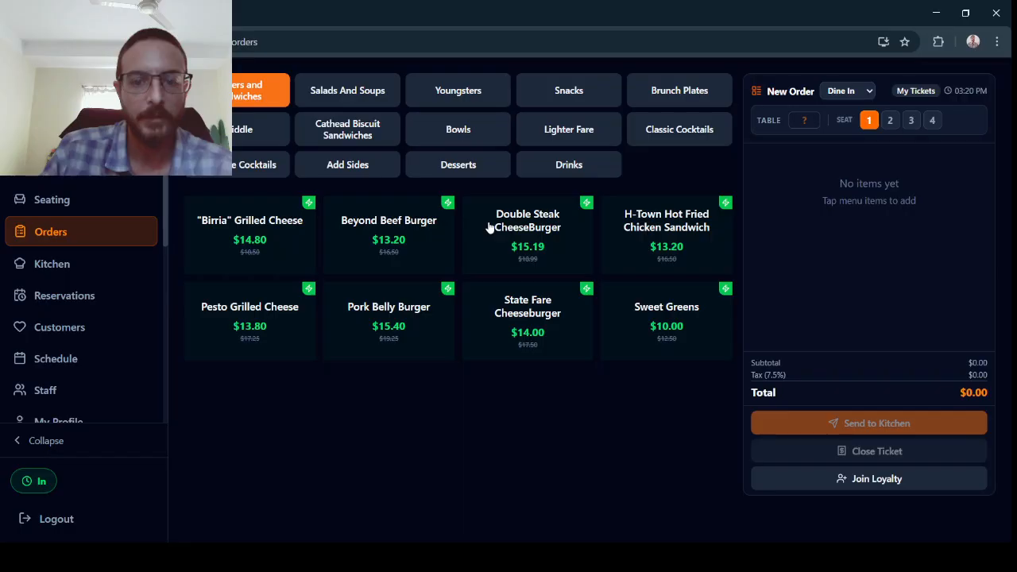
Open the State Fare Cheeseburger on the order screen to check its add-on options, then close it.
left_click(490, 290)
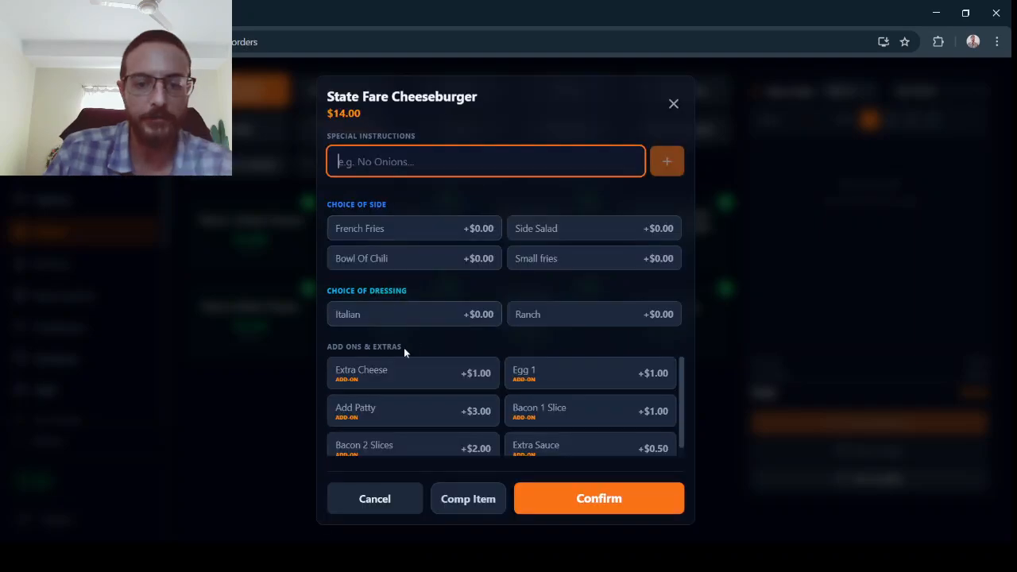
scroll(566, 441, "down", 1)
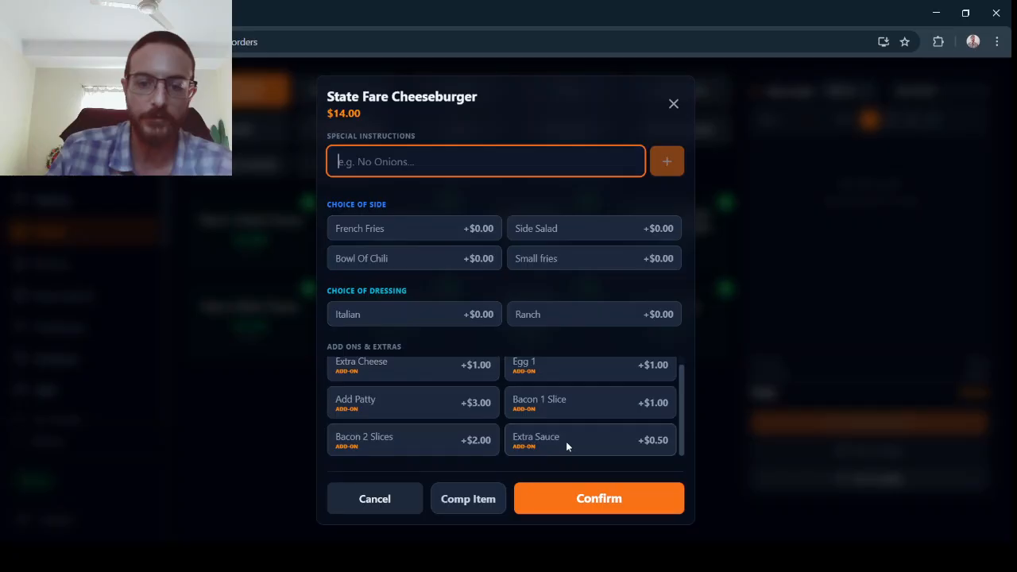
left_click(674, 105)
Open the menu's Sides page and start creating a new side.
left_click(45, 168)
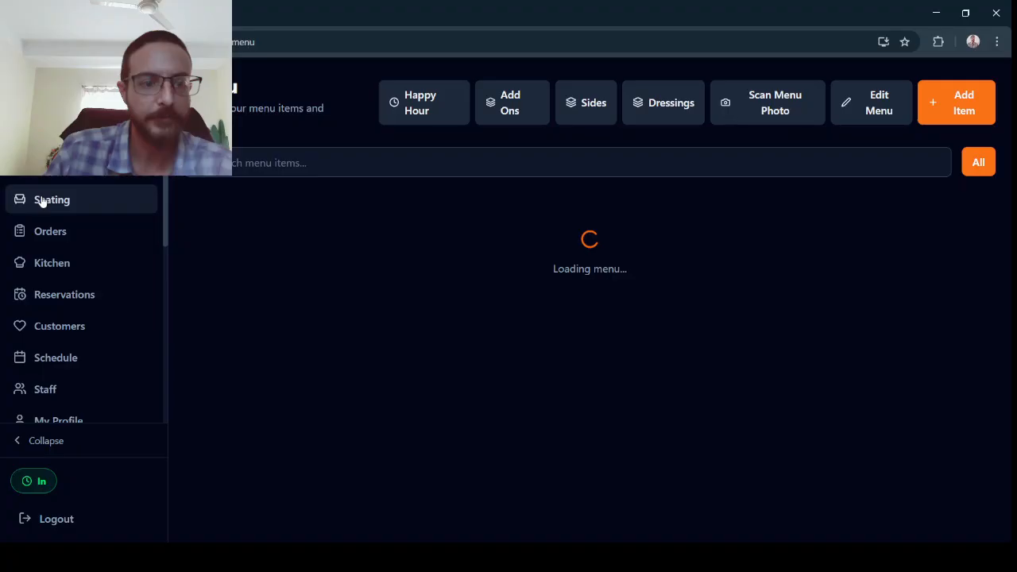
left_click(587, 103)
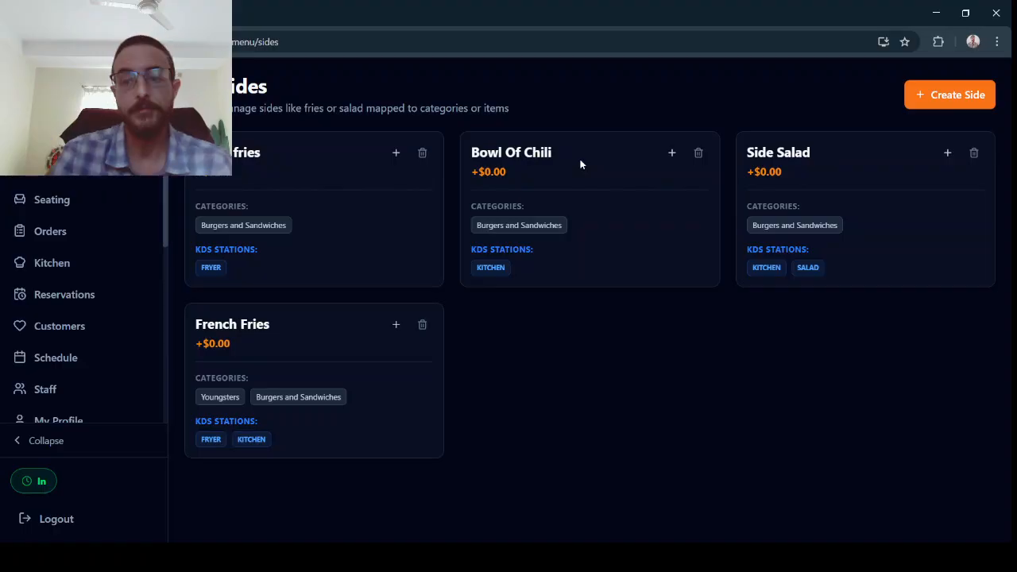
left_click(948, 101)
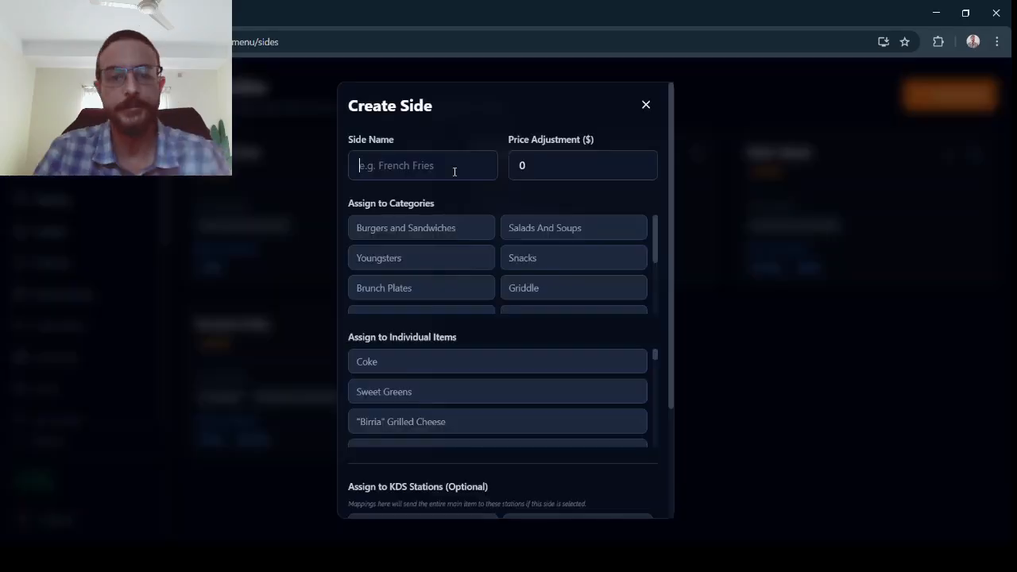
left_click(455, 171)
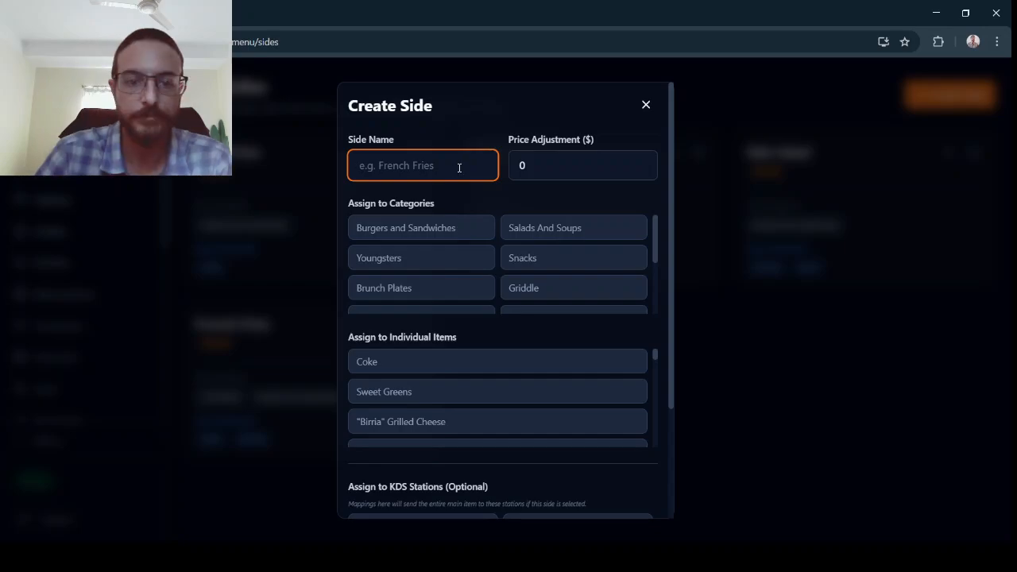
type("La")
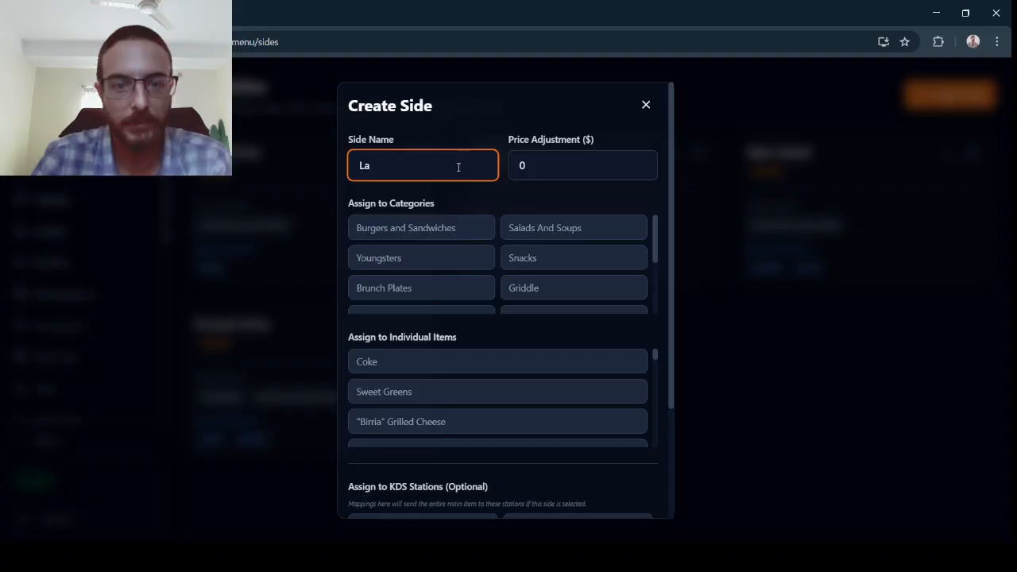
type("rge")
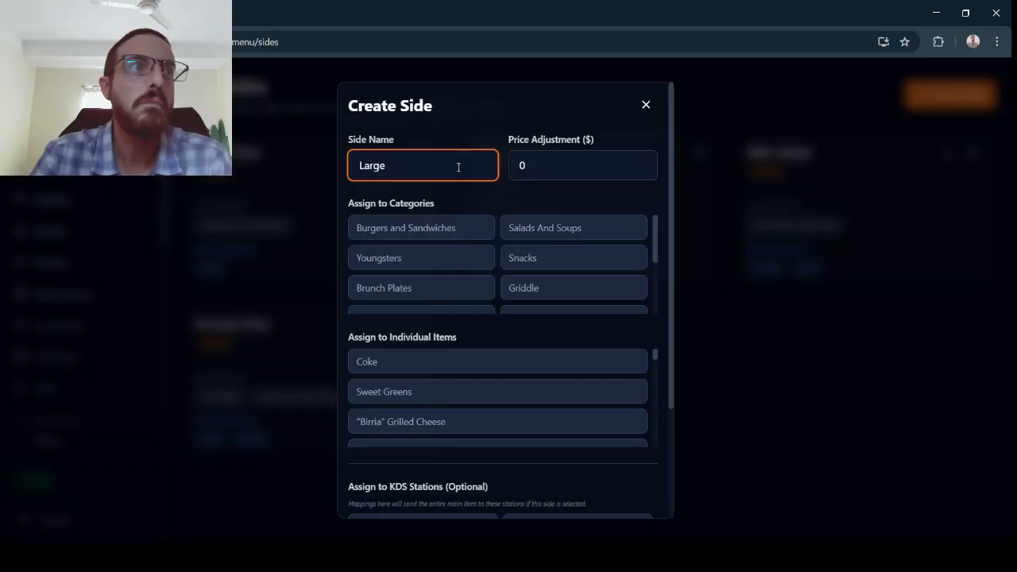
key("ctrl+a")
key("BackSpace")
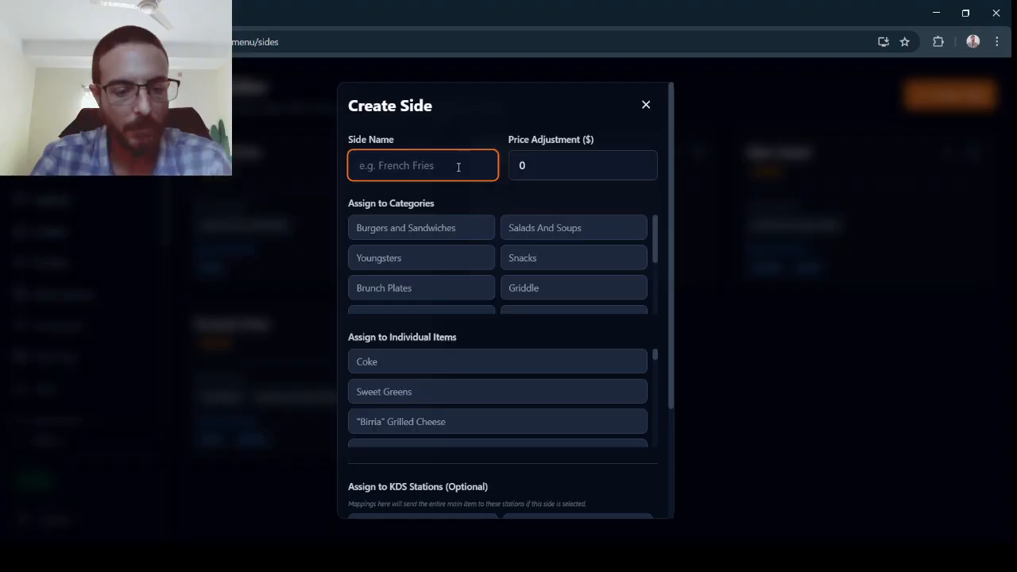
Name the side Guacamole and set its price adjustment to 1.5.
type("Guacamoloe")
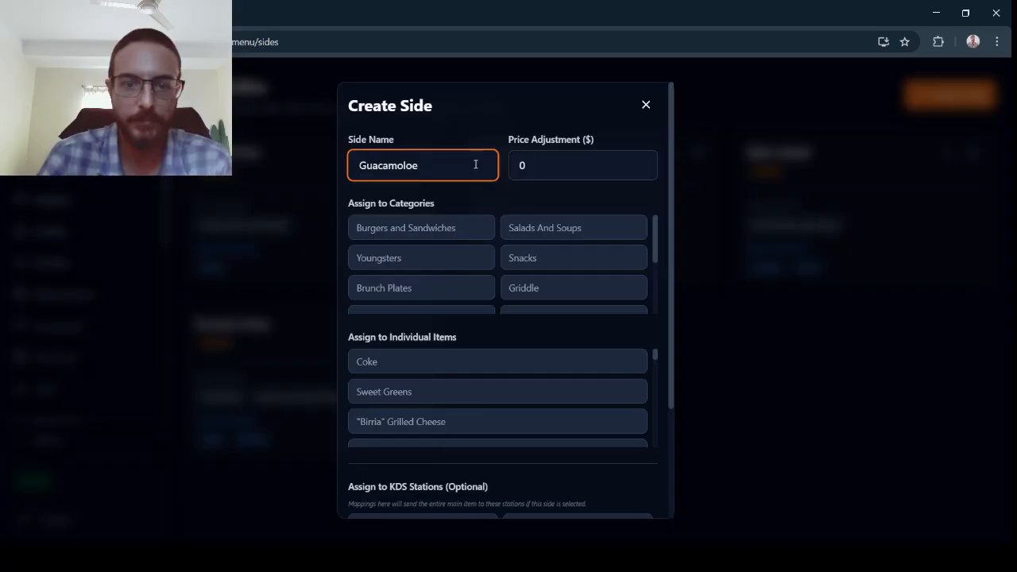
key("BackSpace")
key("BackSpace")
type("e")
left_click(546, 167)
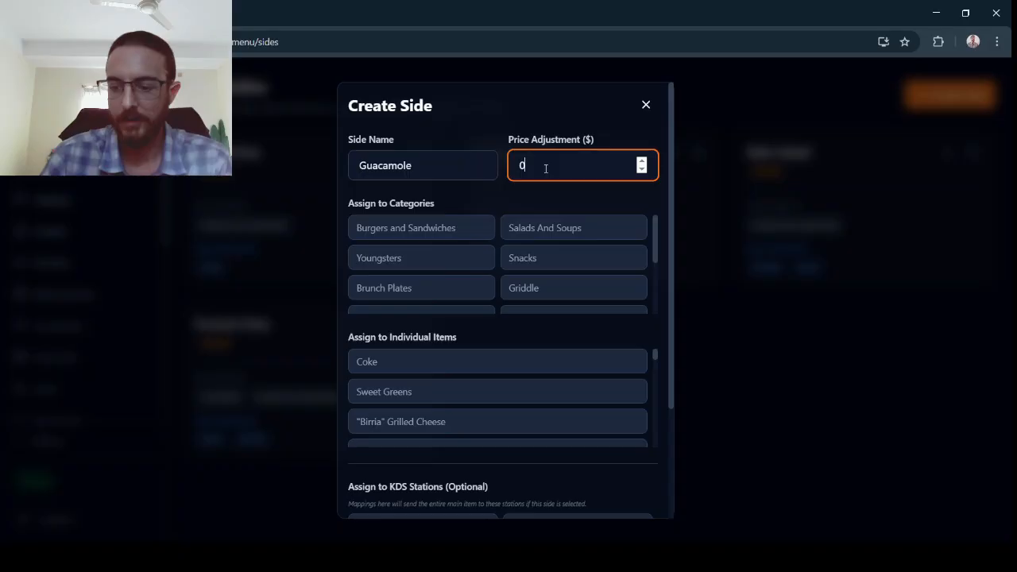
key("BackSpace")
type("1.5")
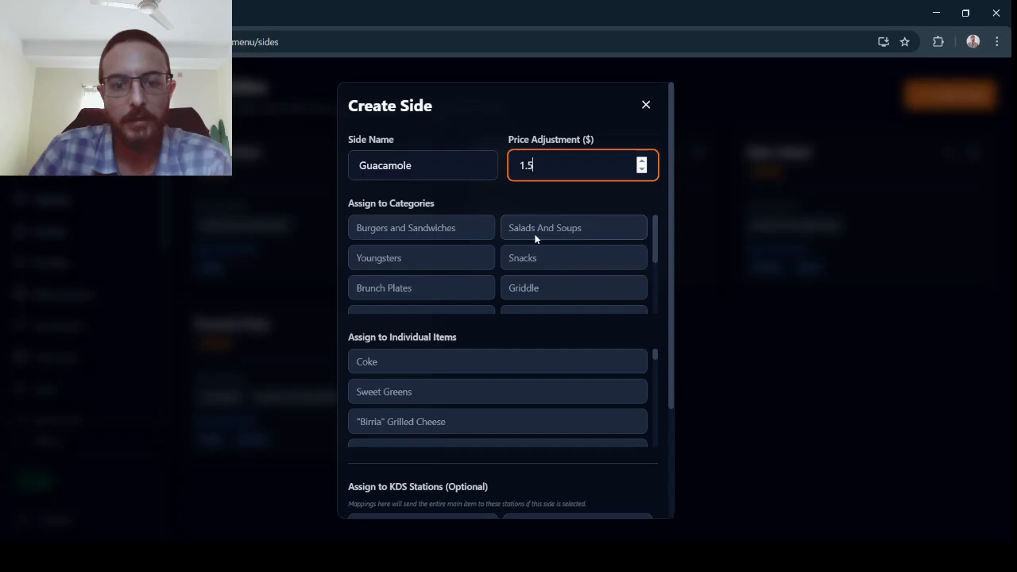
Assign Guacamole to the Lighter Fare category and save the side.
scroll(535, 239, "down", 3)
left_click(452, 242)
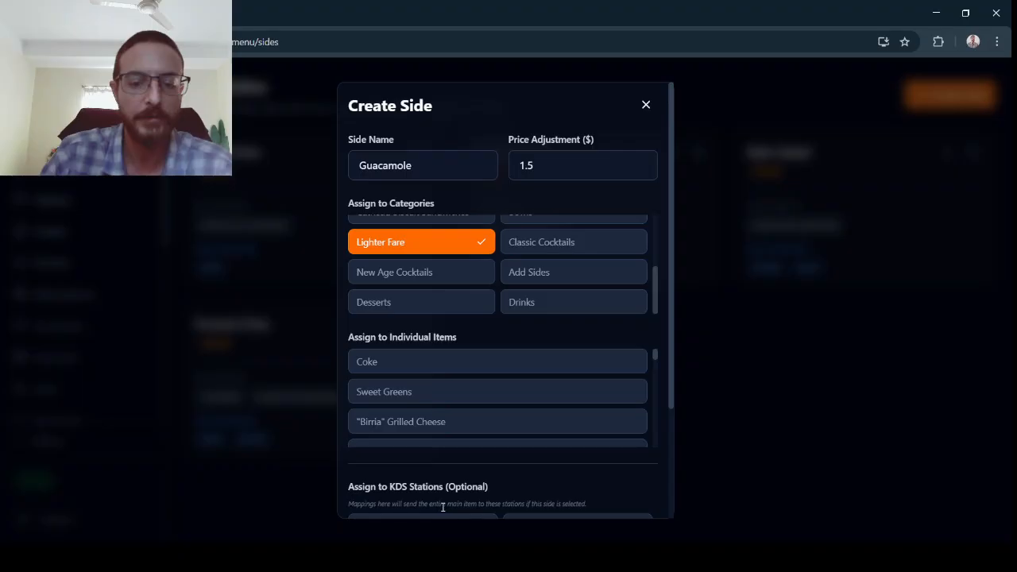
scroll(443, 507, "down", 3)
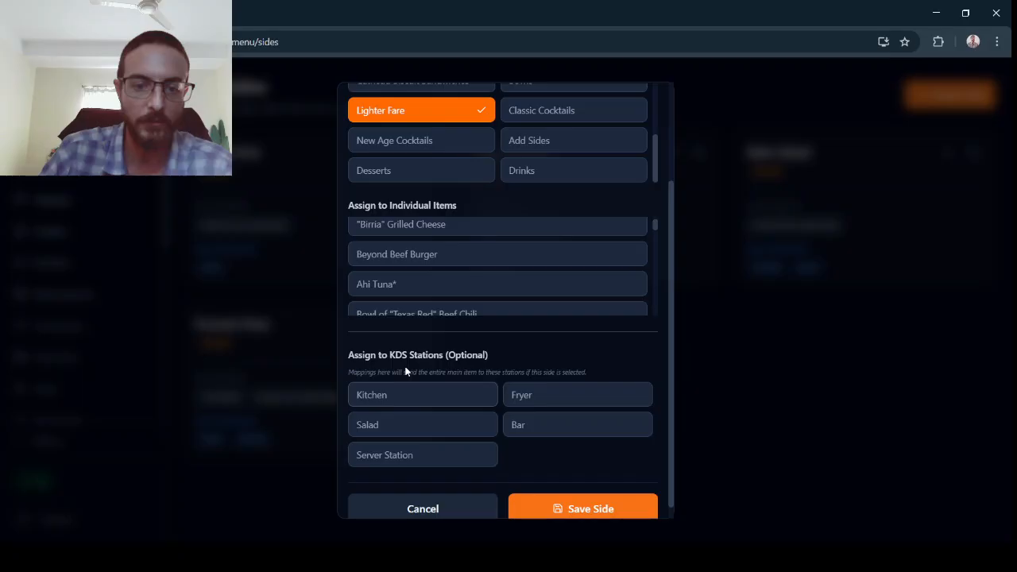
left_click(582, 509)
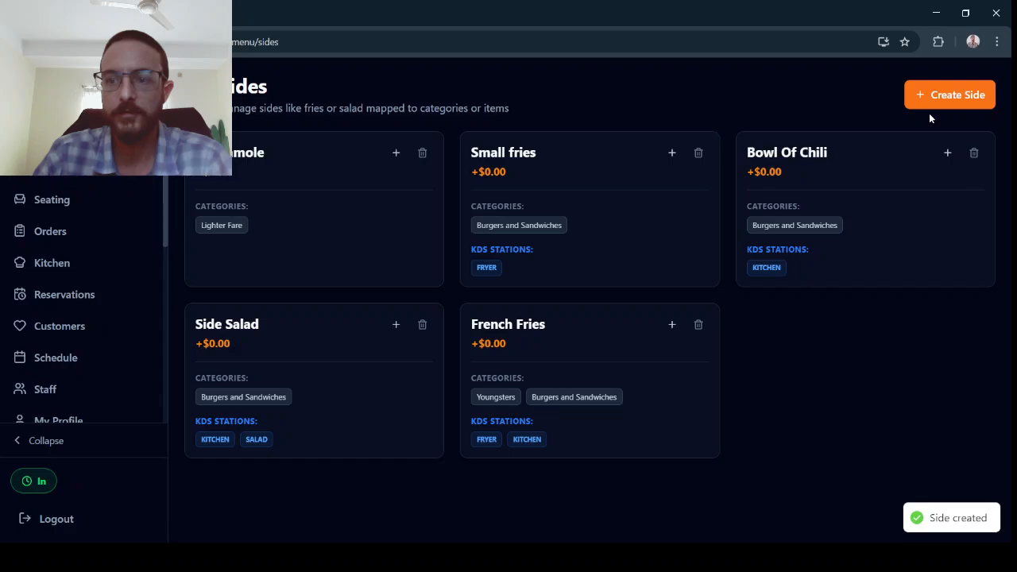
Create a new side named Onion Rings assigned to the Burgers and Sandwiches category.
left_click(931, 96)
left_click(439, 165)
type("Onion Rings")
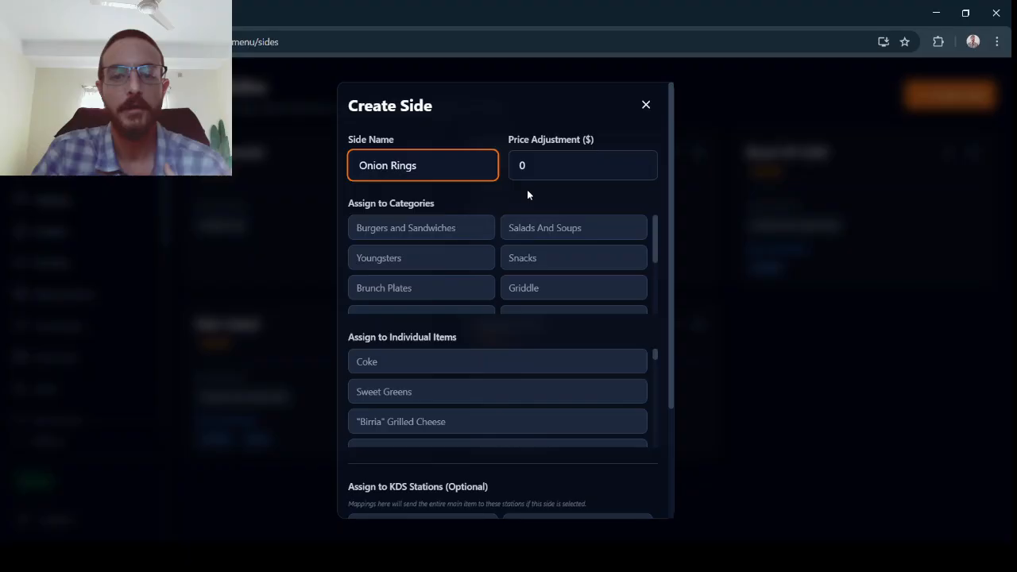
left_click(421, 228)
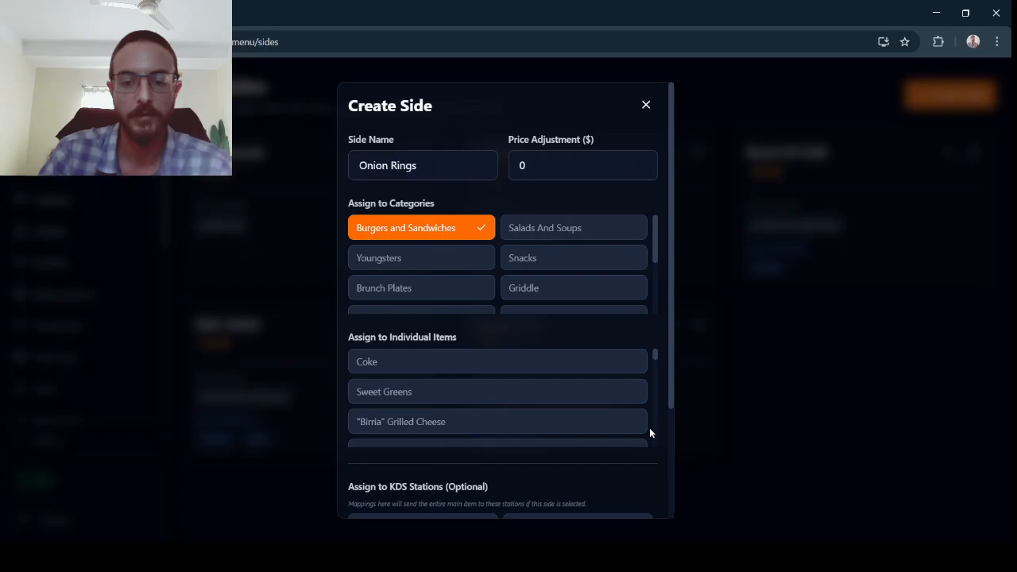
Assign Onion Rings to the Hamburger* or Cheeseburger* item and save the side.
scroll(649, 427, "down", 1)
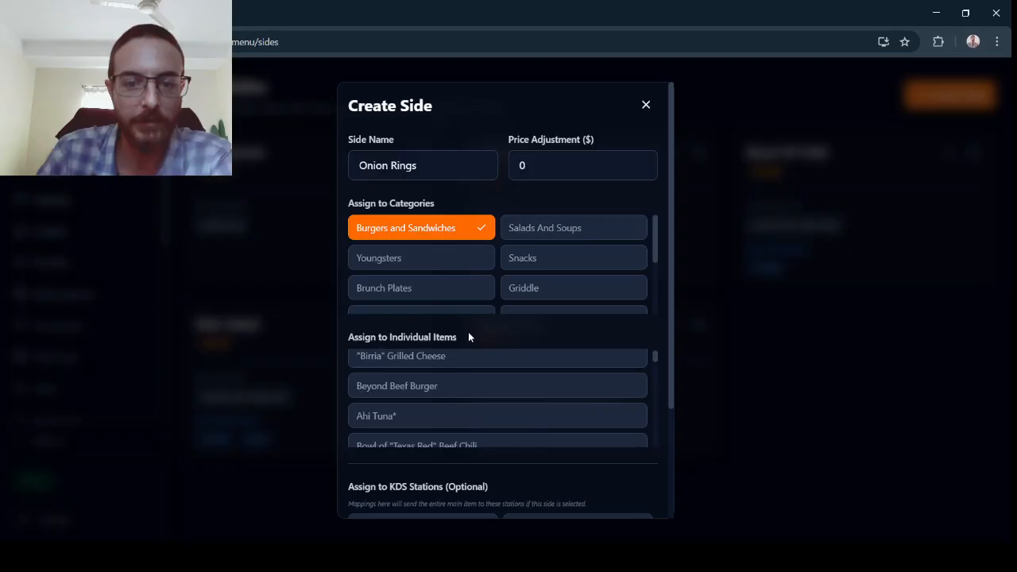
scroll(469, 333, "down", 3)
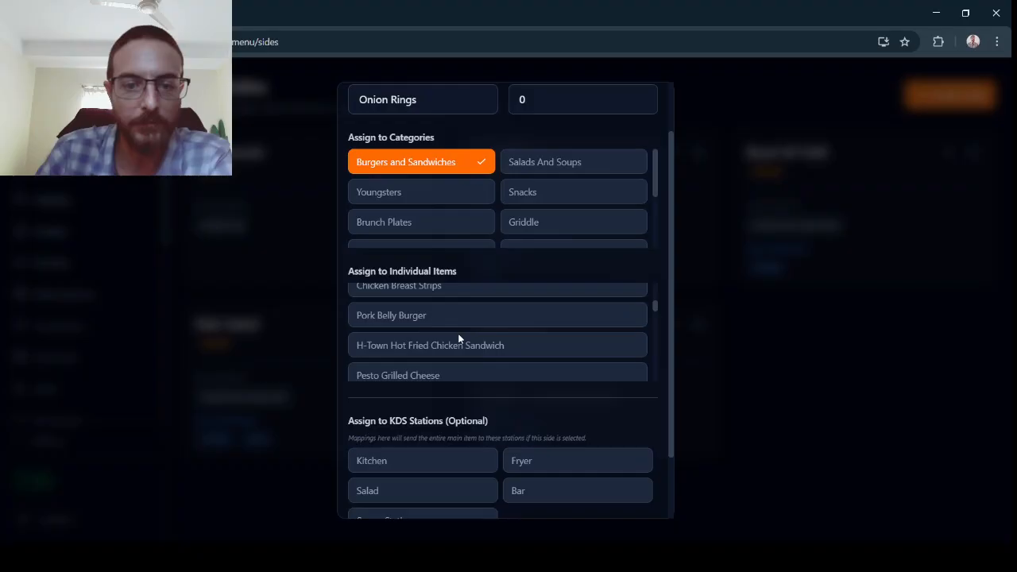
scroll(458, 338, "up", 1)
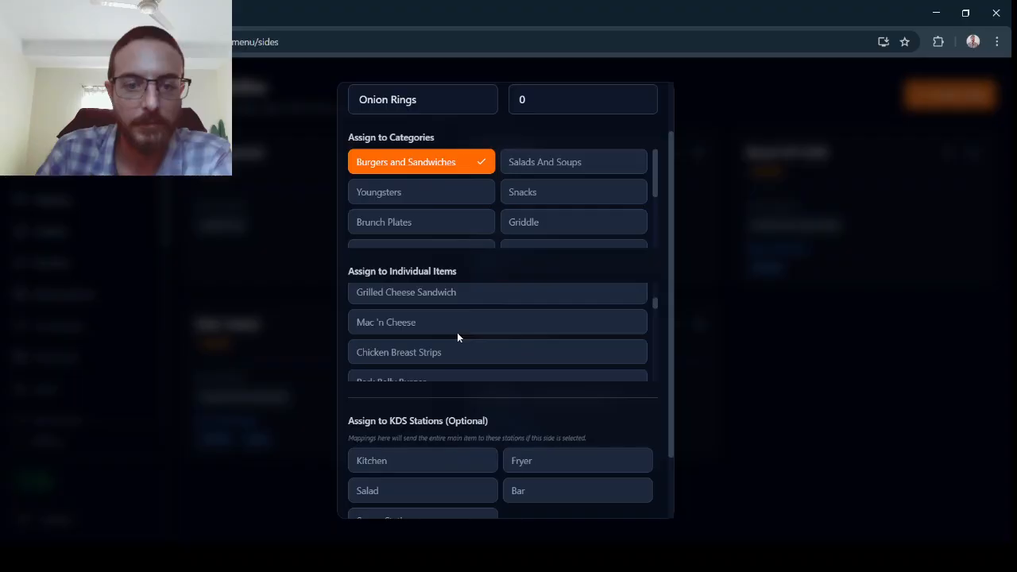
scroll(457, 337, "up", 1)
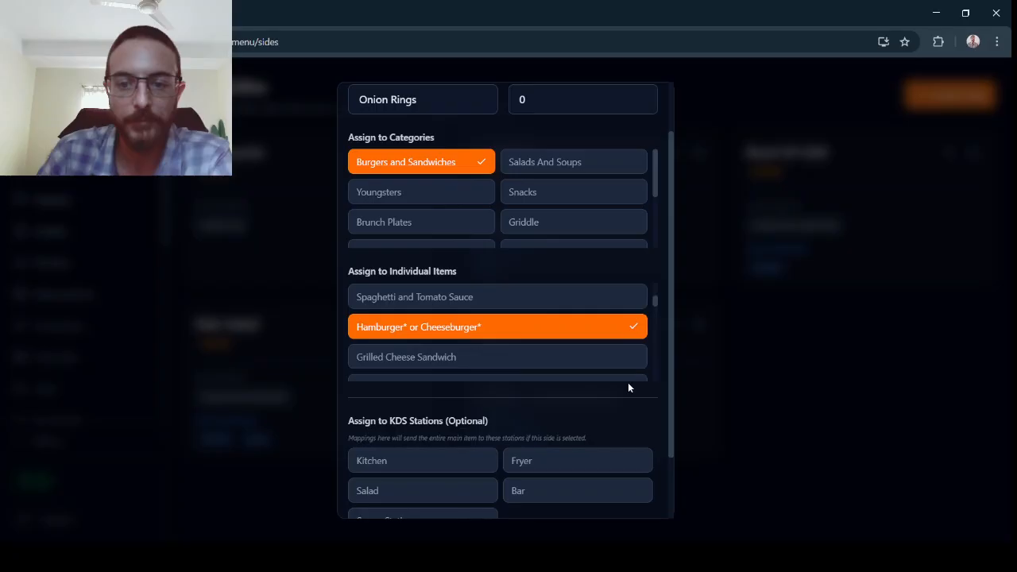
scroll(628, 382, "down", 1)
left_click(627, 380)
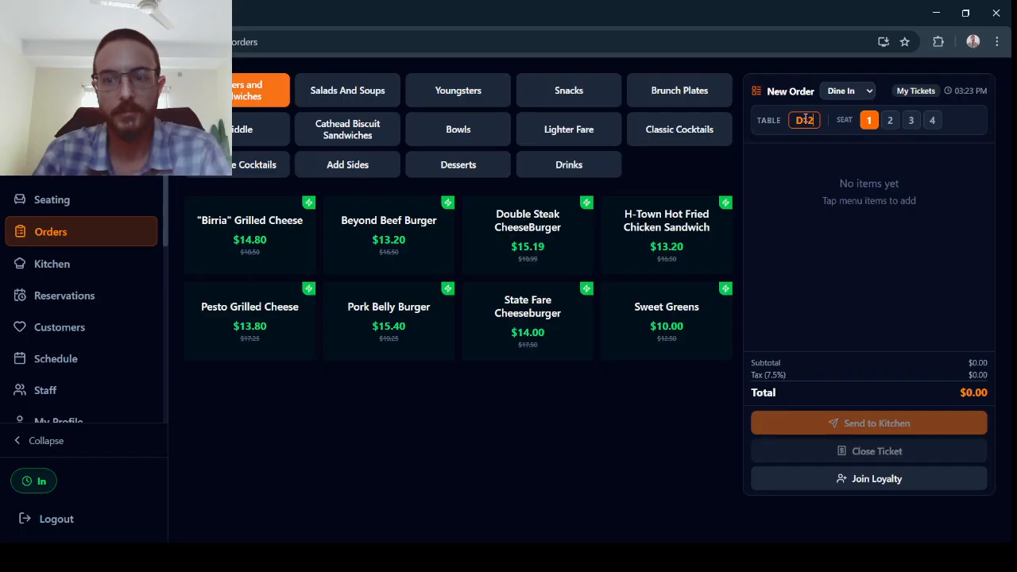
Add a State Fare Cheeseburger with Onion Rings and special instructions "No onion, No pickle" and "No bun" to the order.
left_click(475, 340)
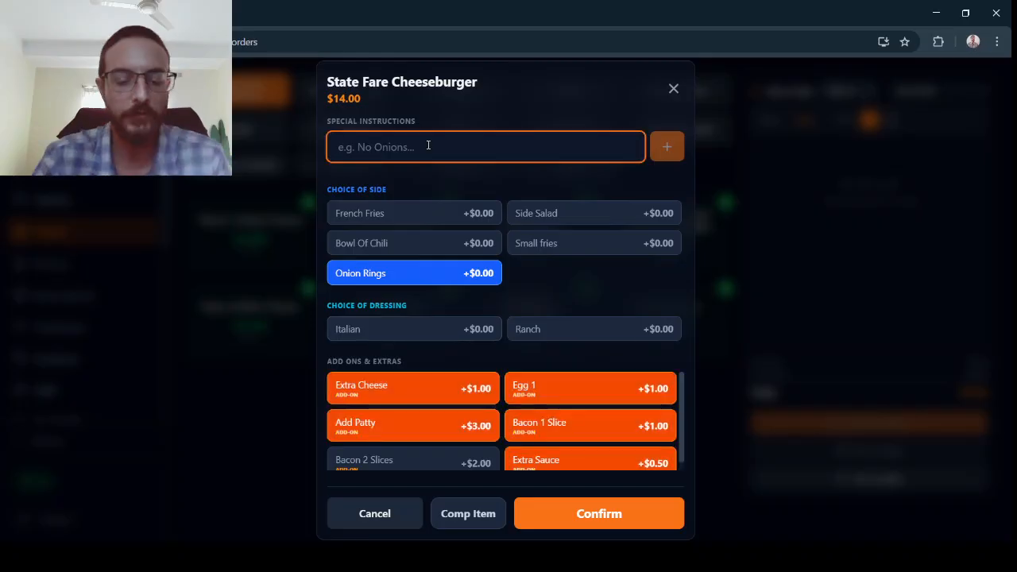
type("No onion")
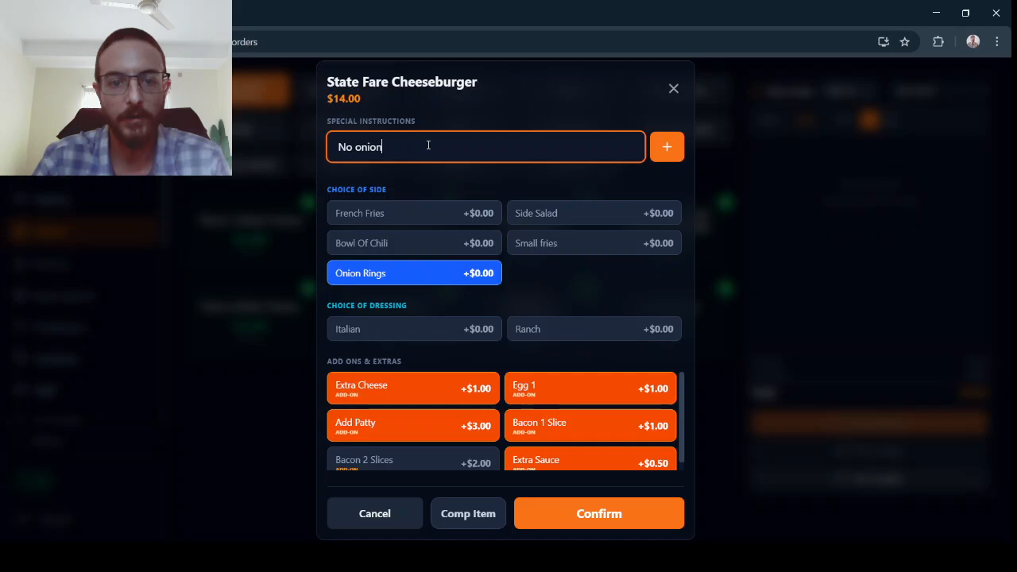
type(", No pickle")
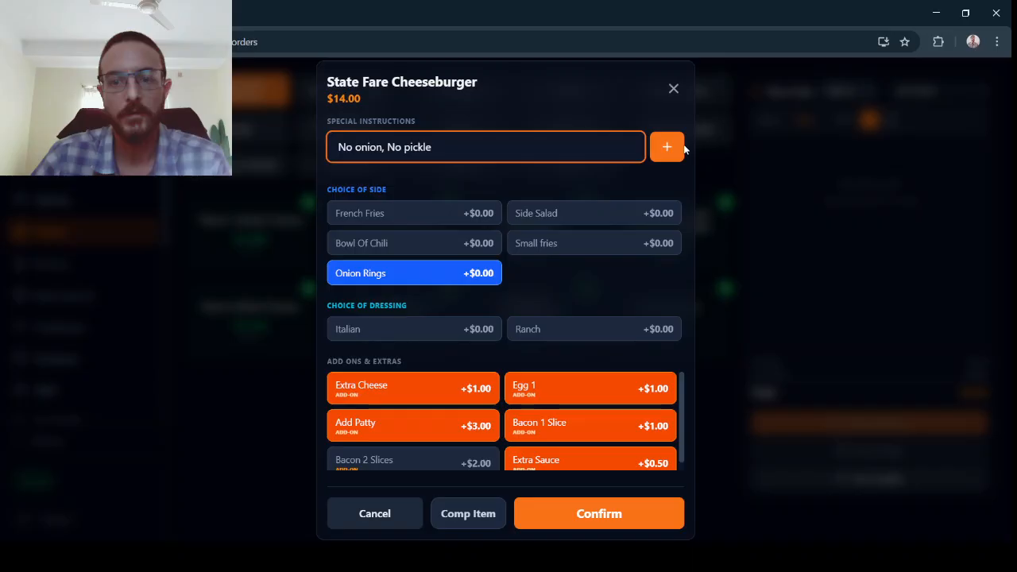
left_click(679, 148)
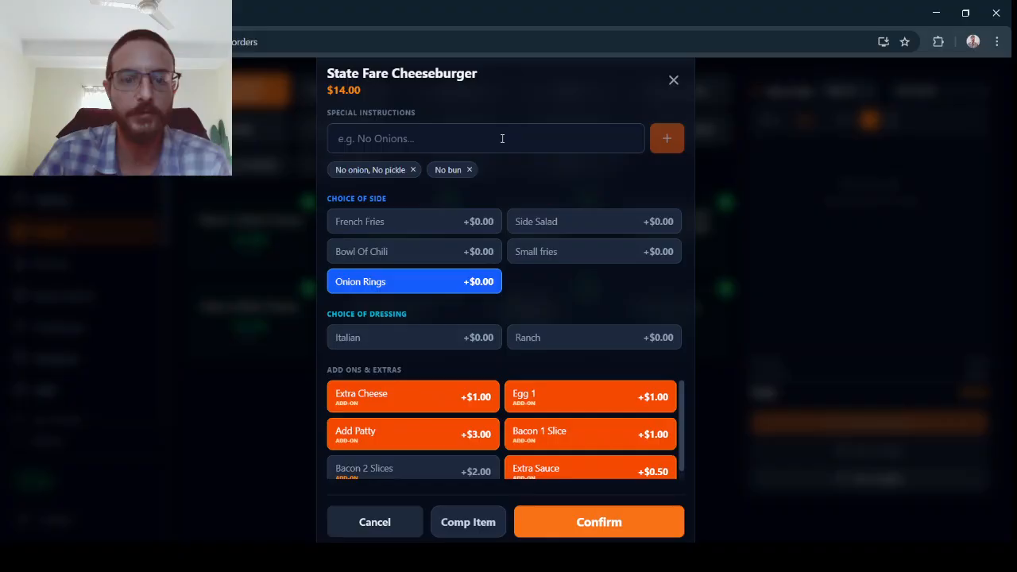
left_click(599, 522)
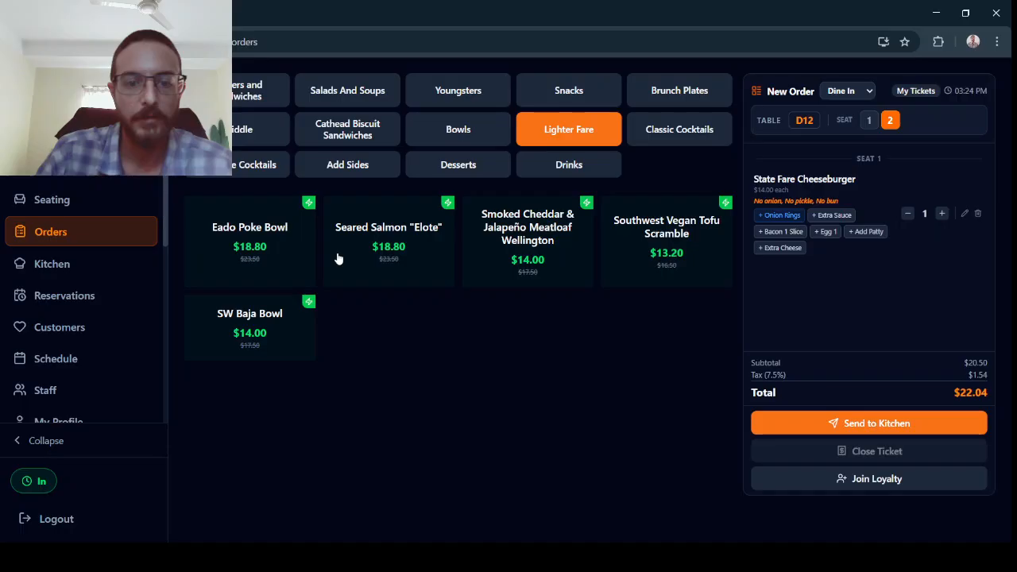
Add the Smoked Cheddar & Jalapeño Meatloaf Wellington with Guacamole for seat 2 and send the order to the kitchen.
left_click(508, 266)
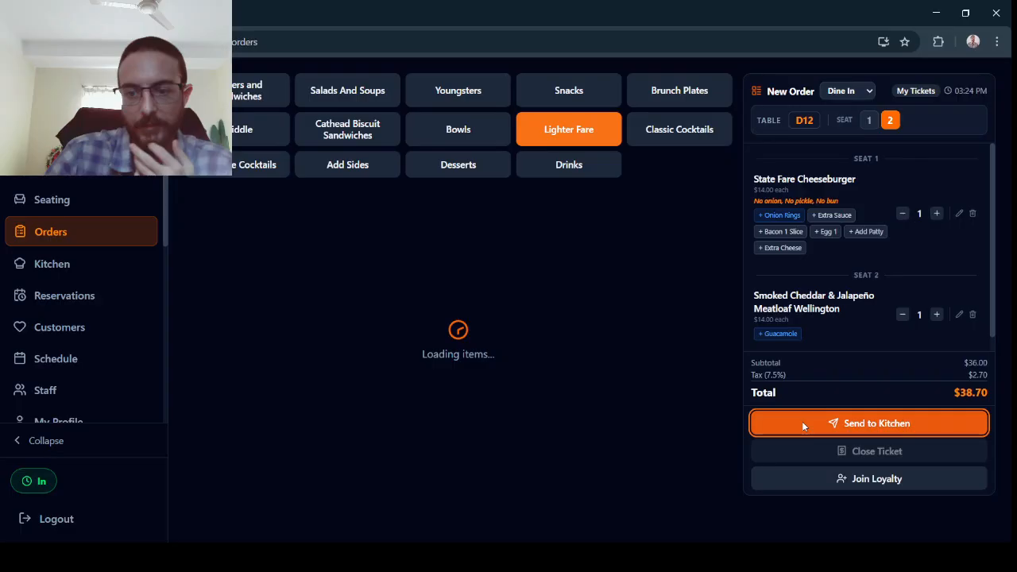
left_click(802, 421)
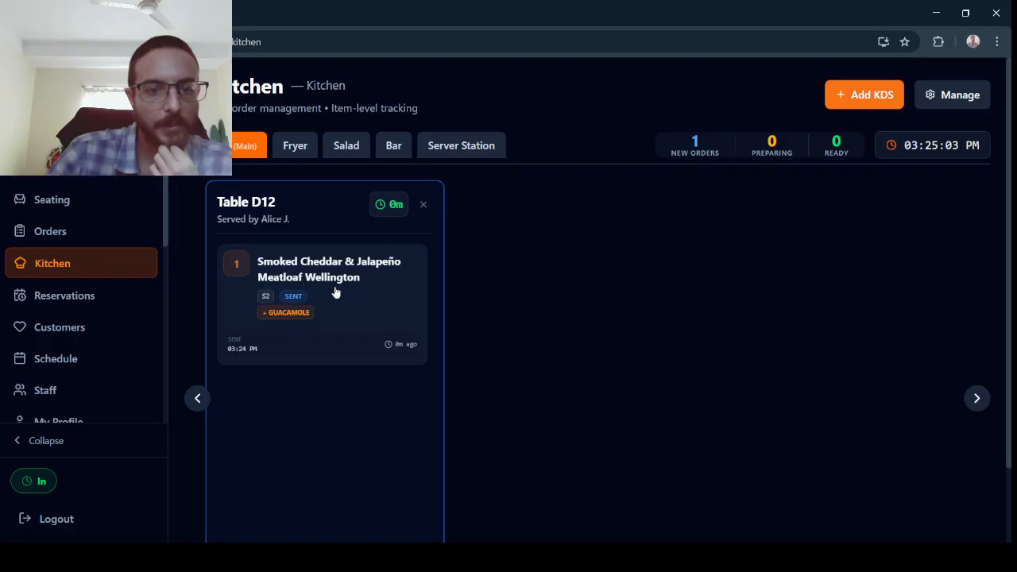
View the order tickets on the Fryer kitchen station.
left_click(295, 146)
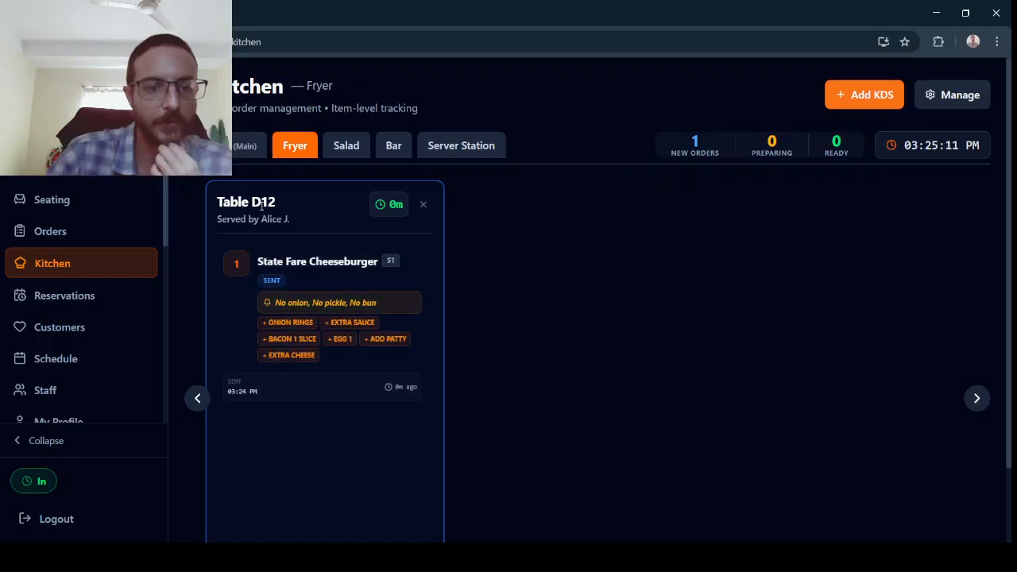
scroll(295, 328, "down", 2)
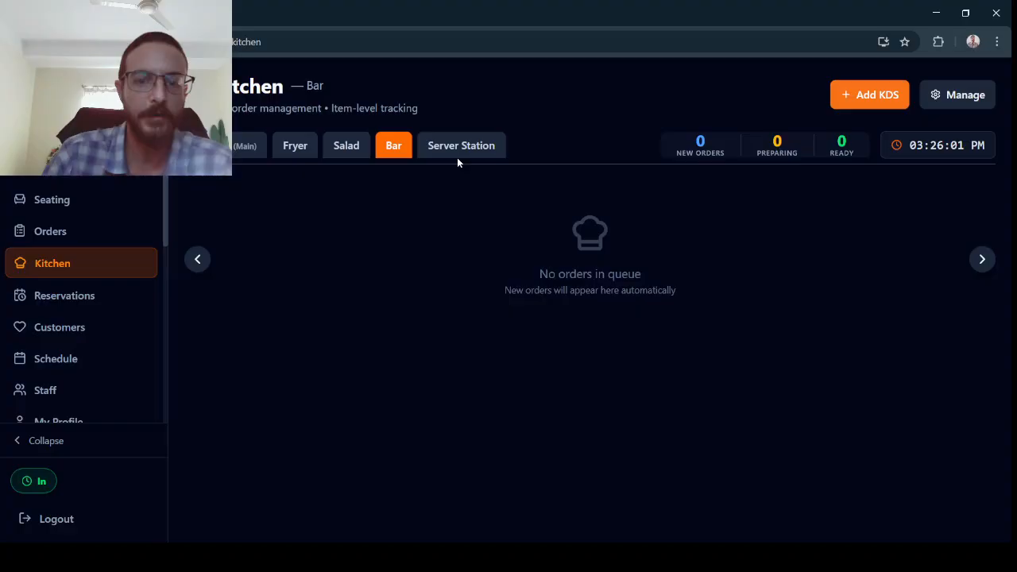
View the order tickets on the Server Station kitchen screen.
left_click(457, 151)
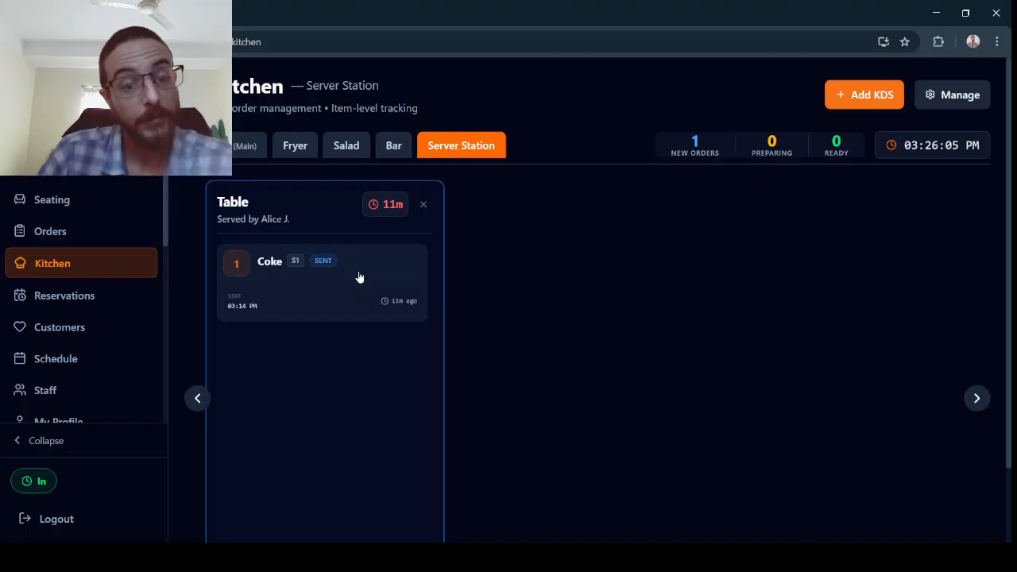
scroll(71, 266, "down", 3)
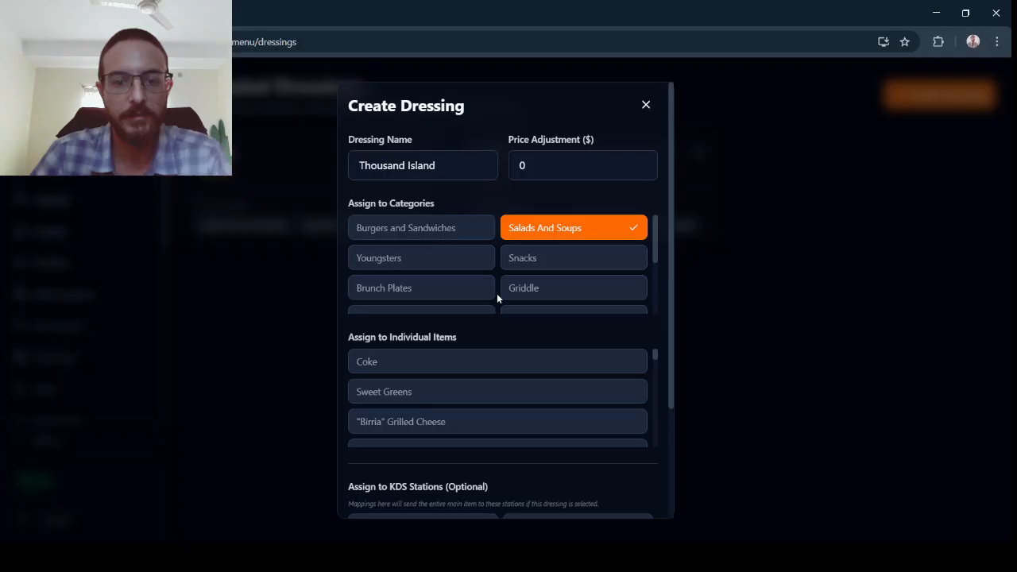
Browse the individual items list in the Thousand Island dressing creation dialog.
scroll(497, 293, "down", 8)
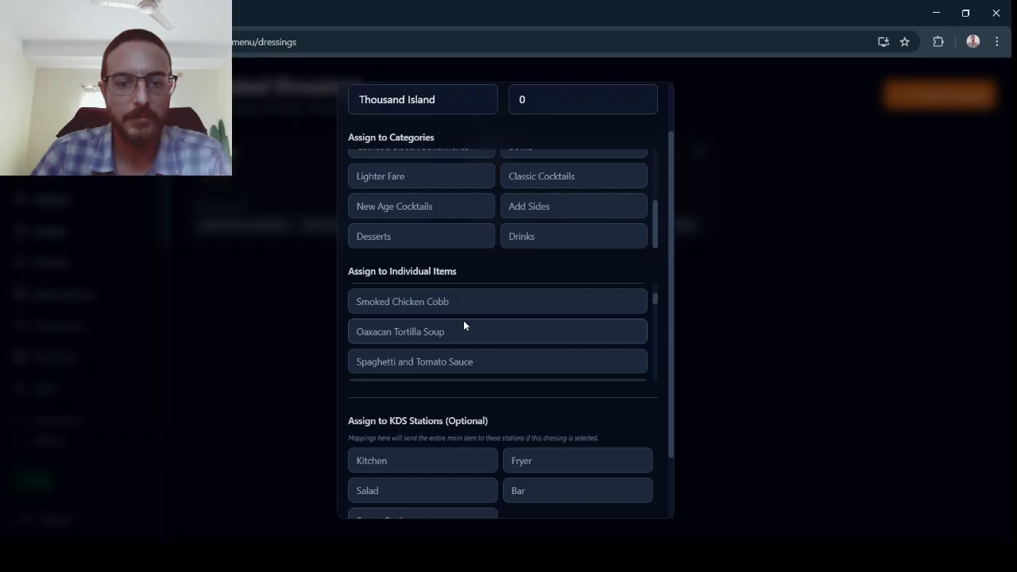
scroll(466, 334, "down", 3)
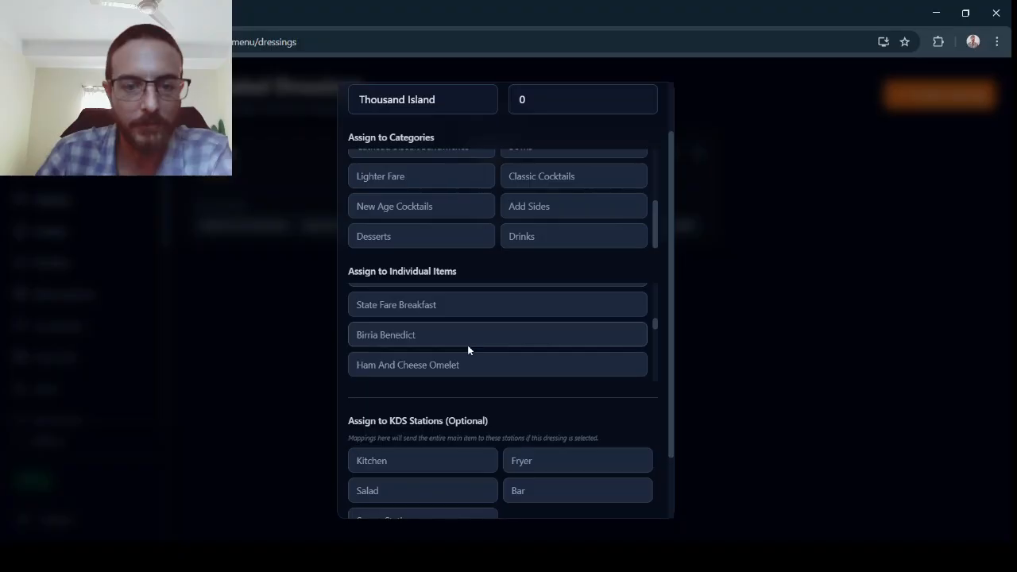
scroll(468, 350, "down", 2)
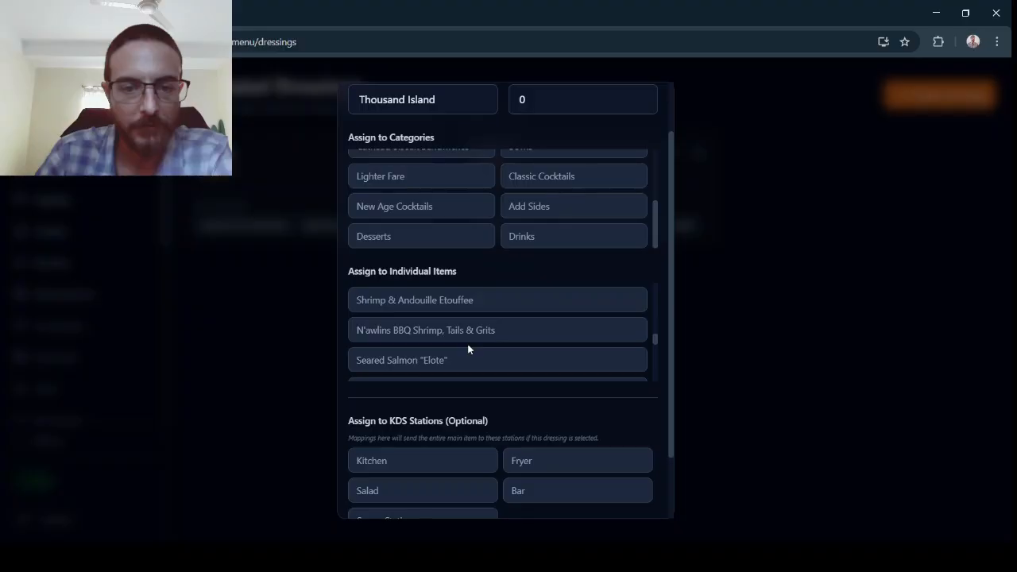
scroll(468, 349, "down", 5)
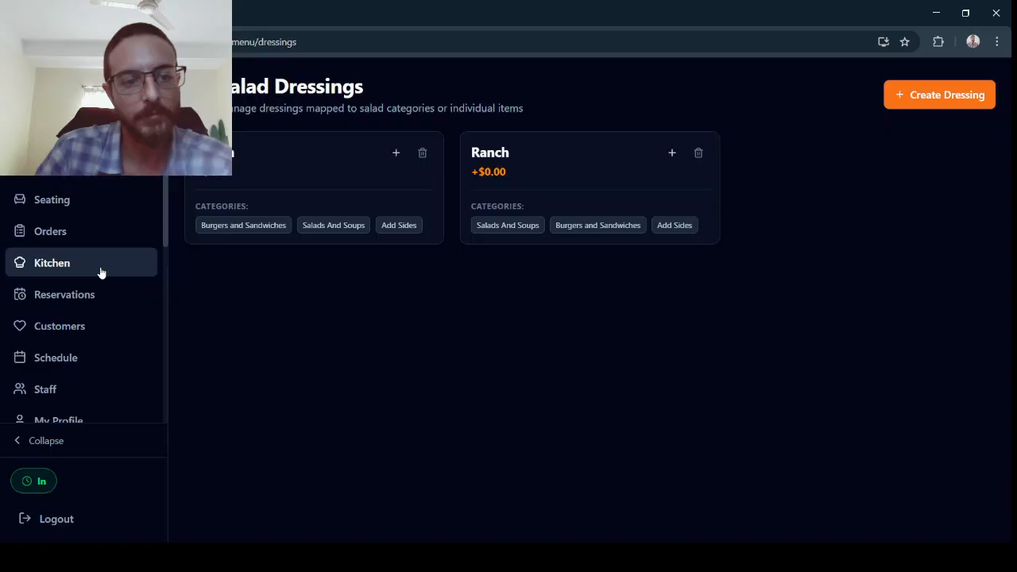
Choose Ranch dressing for the Double Steak CheeseBurger and confirm it into the order.
left_click(72, 231)
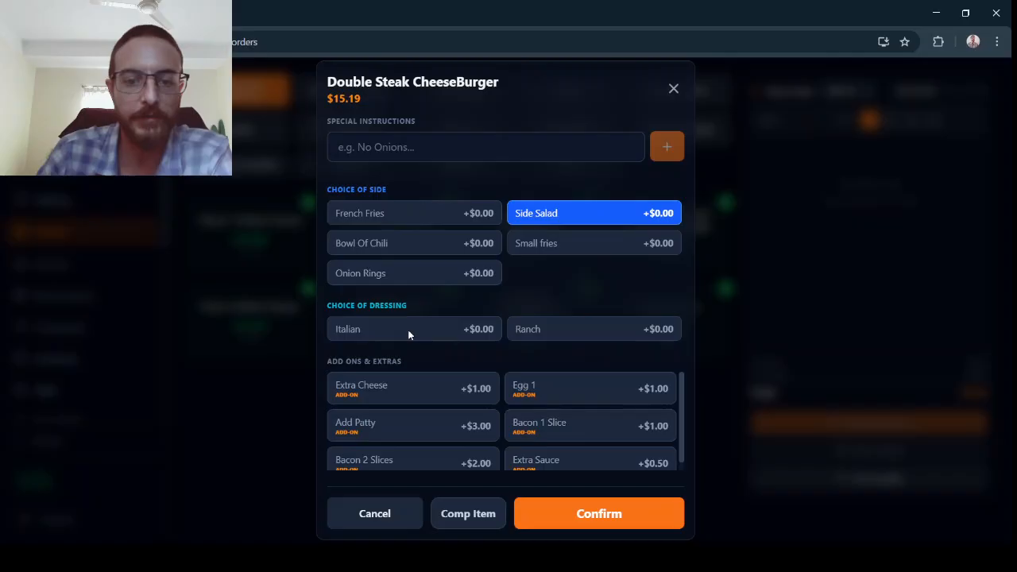
left_click(510, 334)
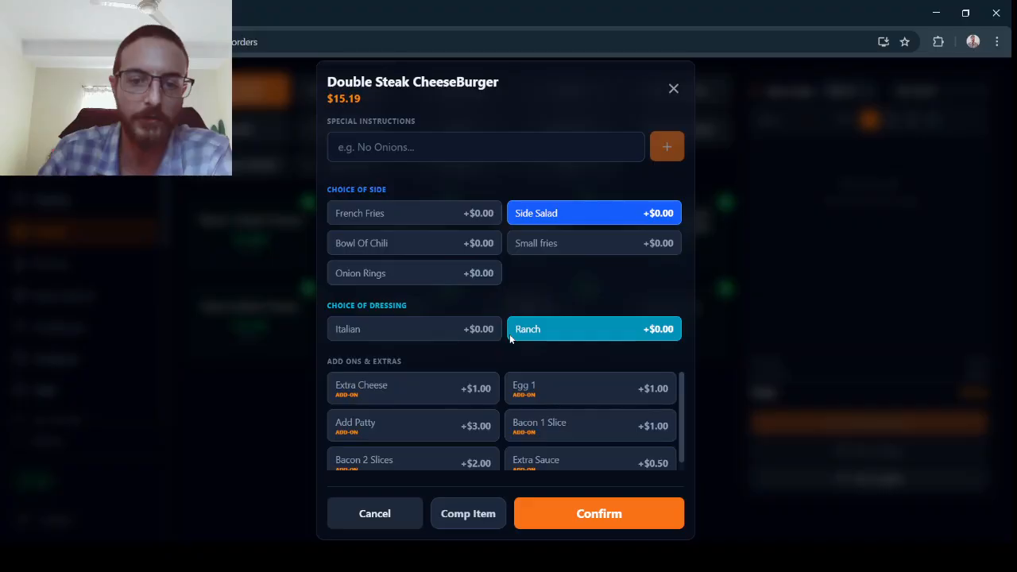
left_click(598, 512)
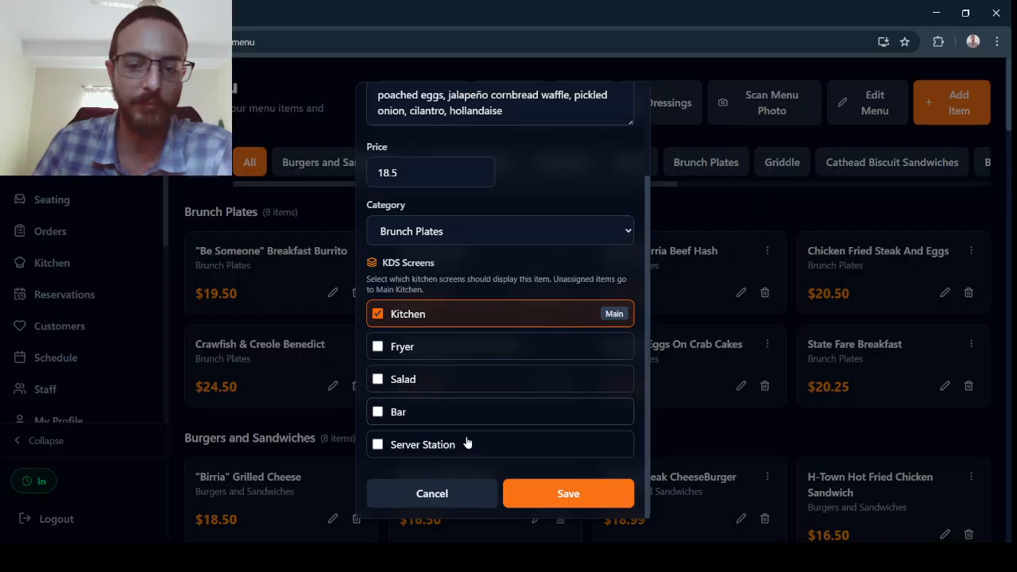
Map the 11 selected New Age Cocktails to the Bar KDS station and exit menu edit mode.
left_click(461, 493)
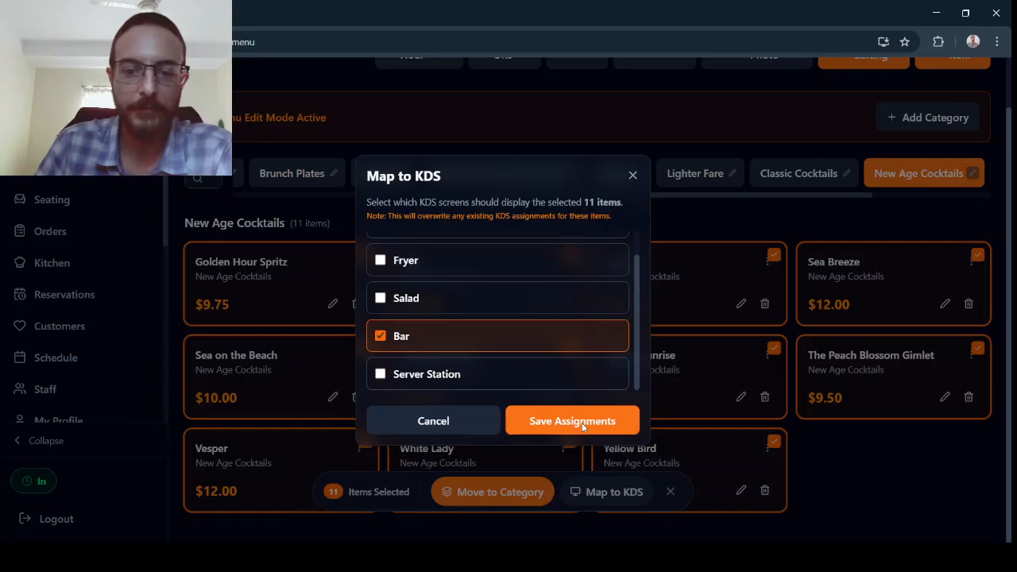
left_click(582, 426)
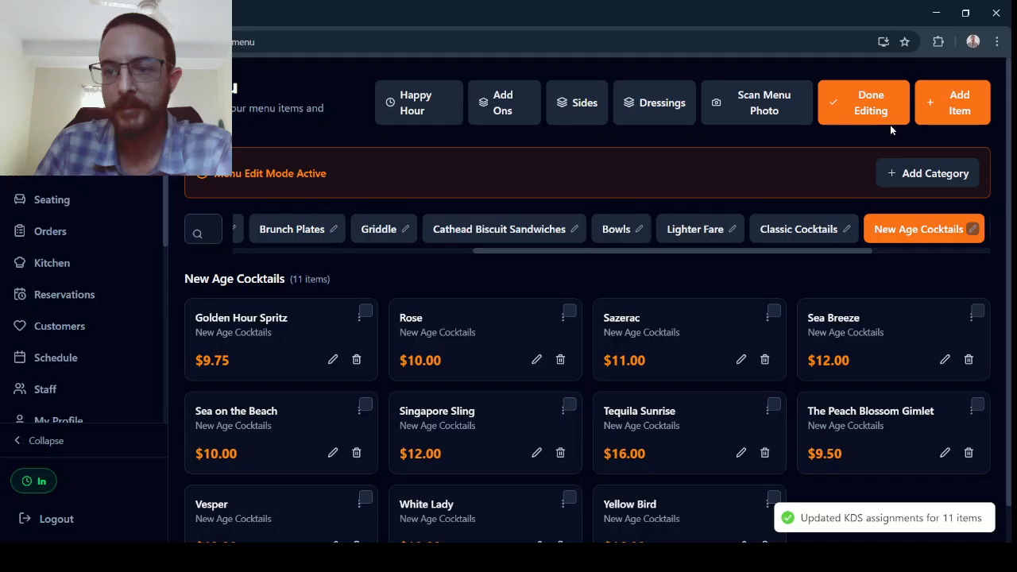
left_click(890, 123)
Mark the Rose cocktail as 86'd.
left_click(565, 250)
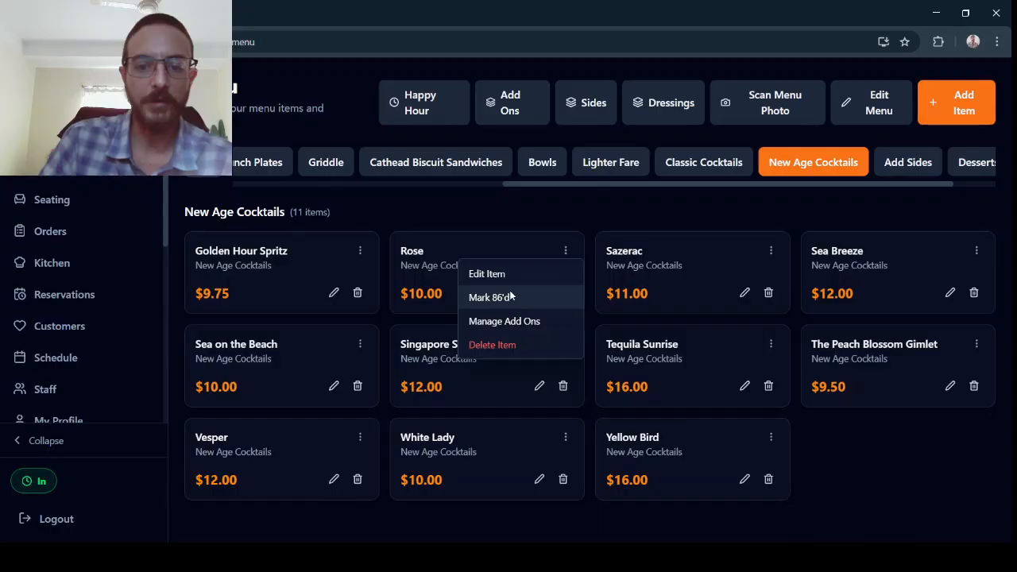
left_click(510, 297)
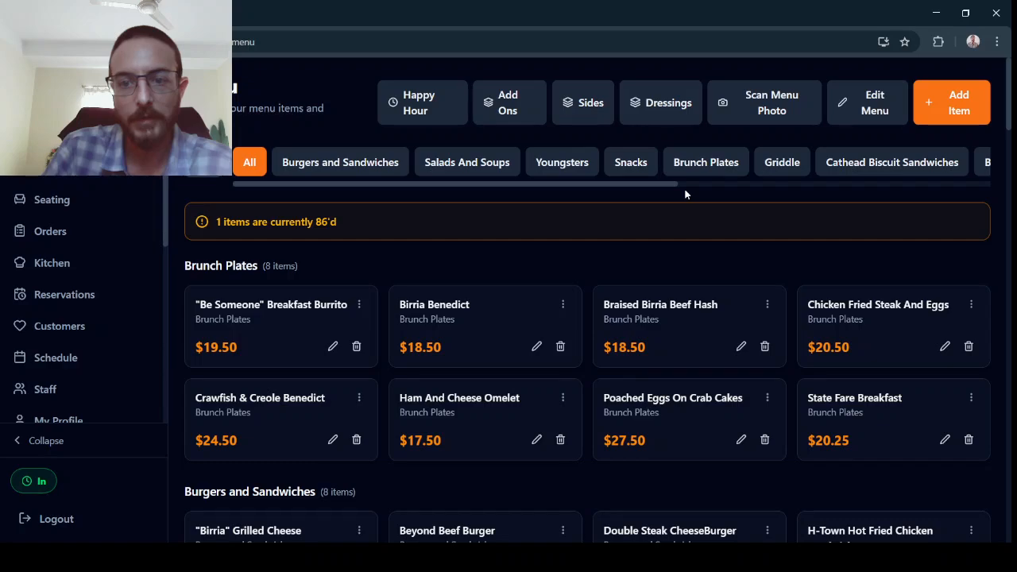
Create an Add Sides item "Side Onion RIngs", description "Additional Side Onion Rings", price 4.99, cost 1.25, sent to the Fryer station.
scroll(686, 183, "right", 5)
left_click(837, 162)
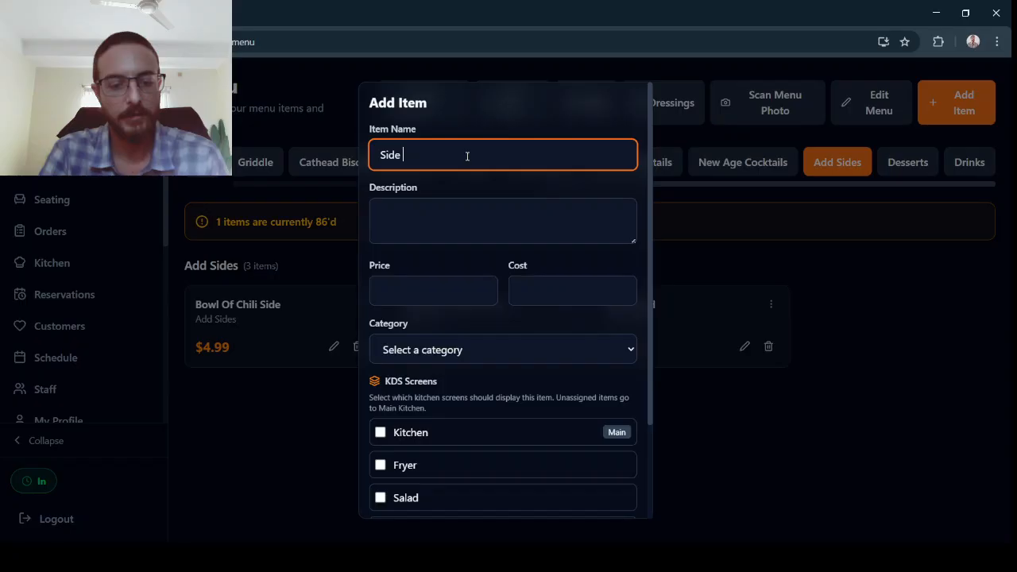
type("Onion RIngs")
left_click(460, 221)
type("Additional Side")
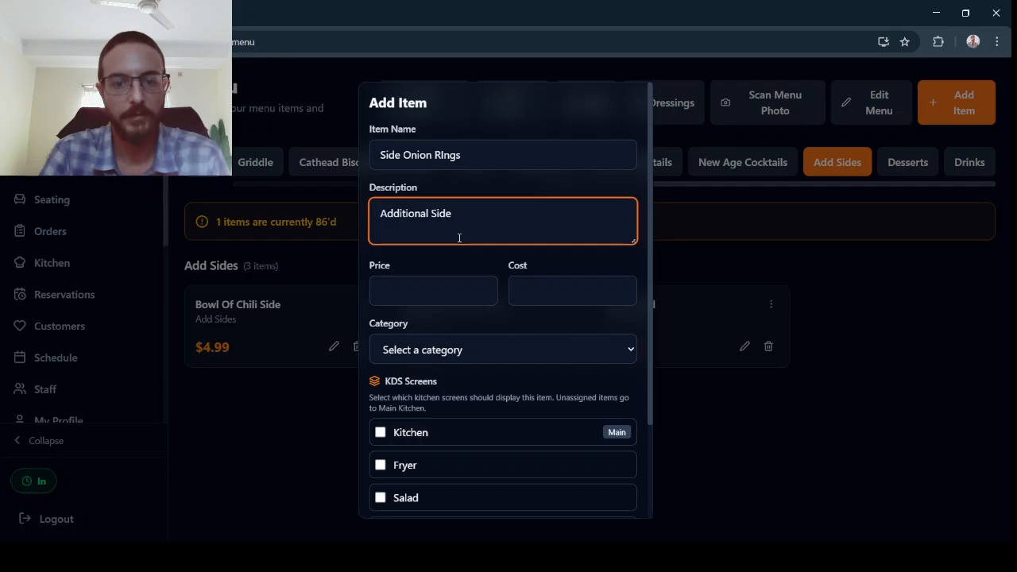
type("Onion Rings")
left_click(433, 291)
type("4.99")
left_click(525, 301)
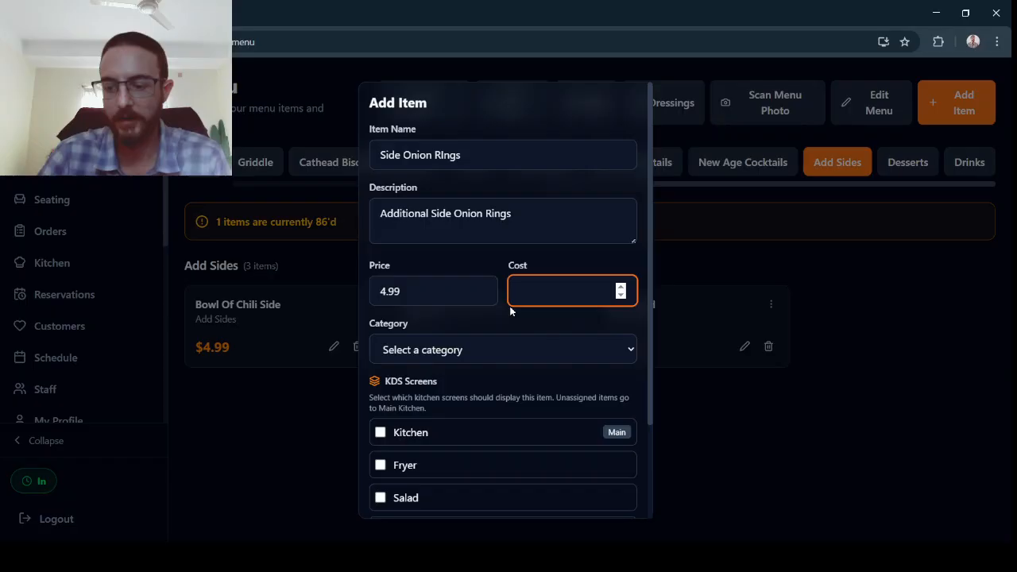
type("1.25")
key("Tab")
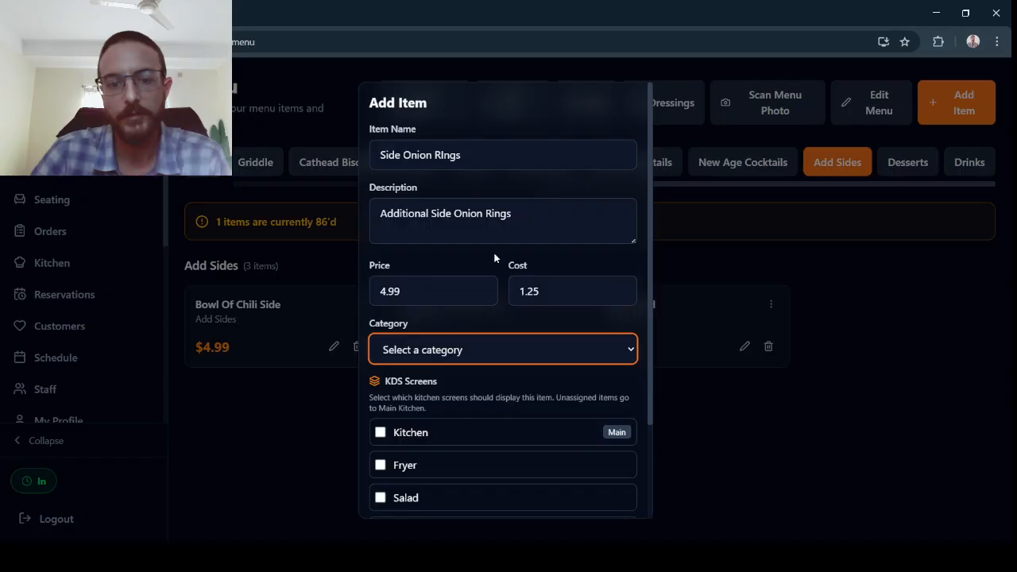
left_click(380, 400)
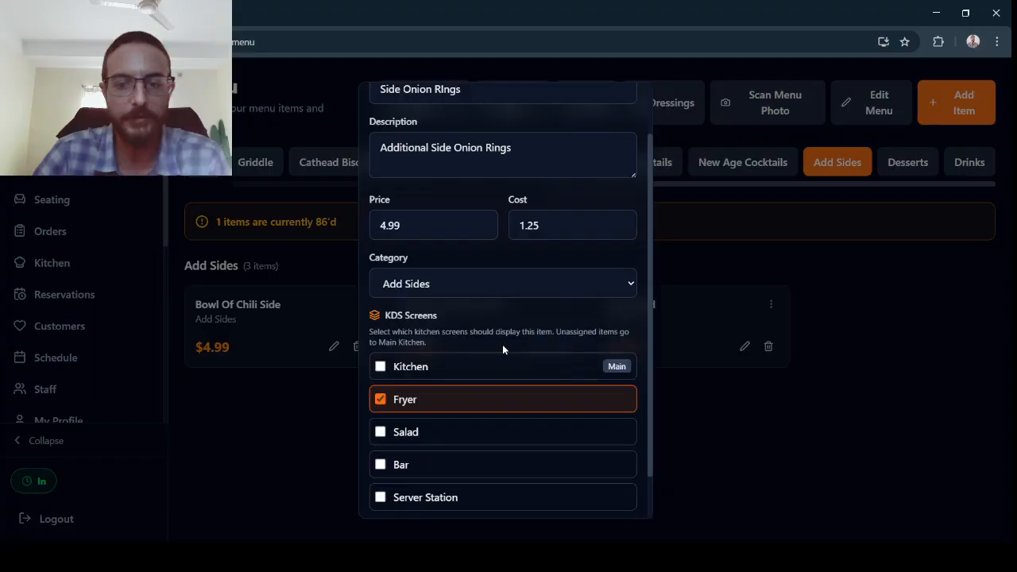
scroll(502, 348, "down", 1)
left_click(571, 493)
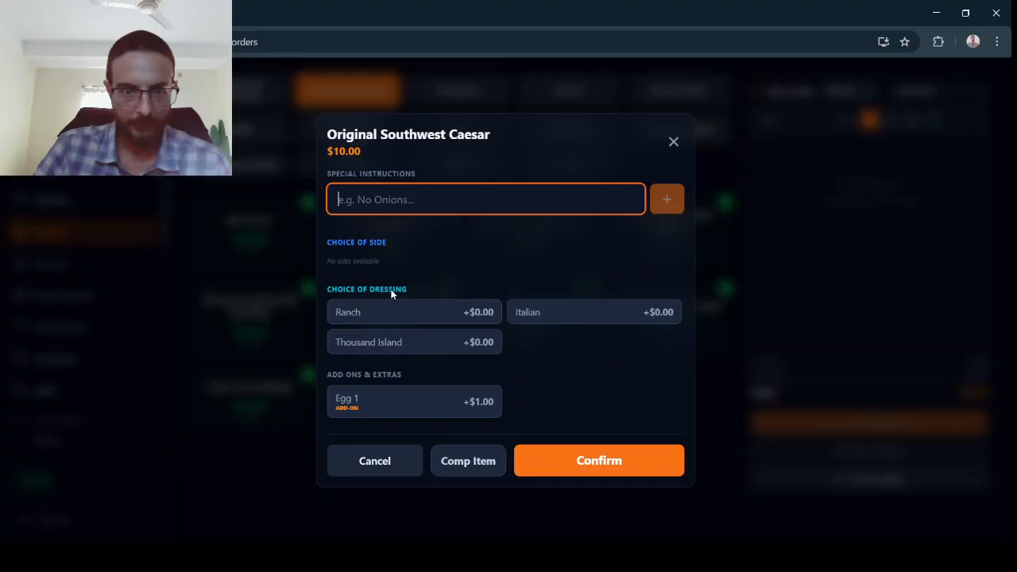
Add the Original Southwest Caesar with Thousand Island dressing to the order.
left_click(397, 342)
left_click(575, 463)
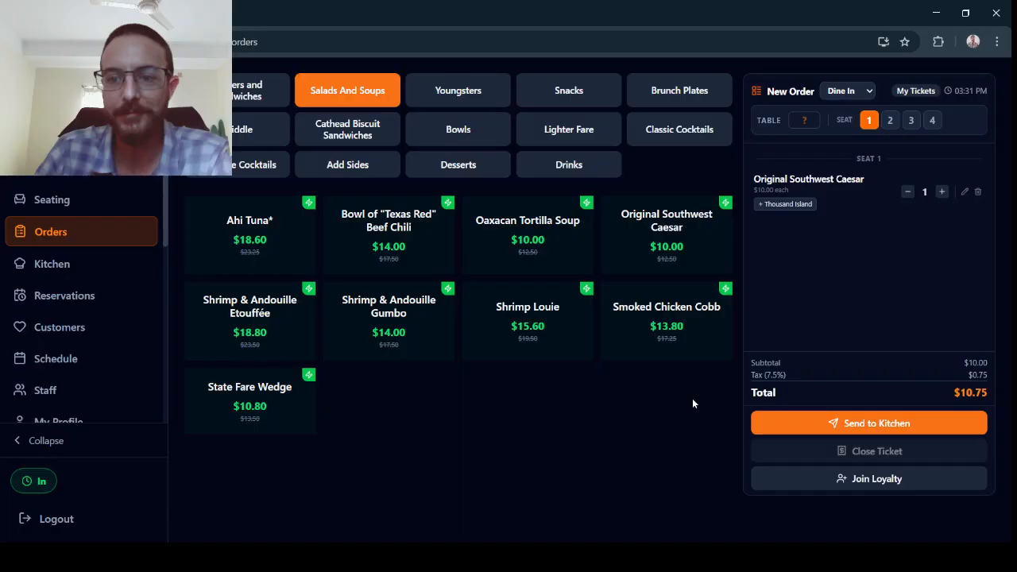
Add the Side Onion RIngs from the Add Sides category to the order.
left_click(347, 165)
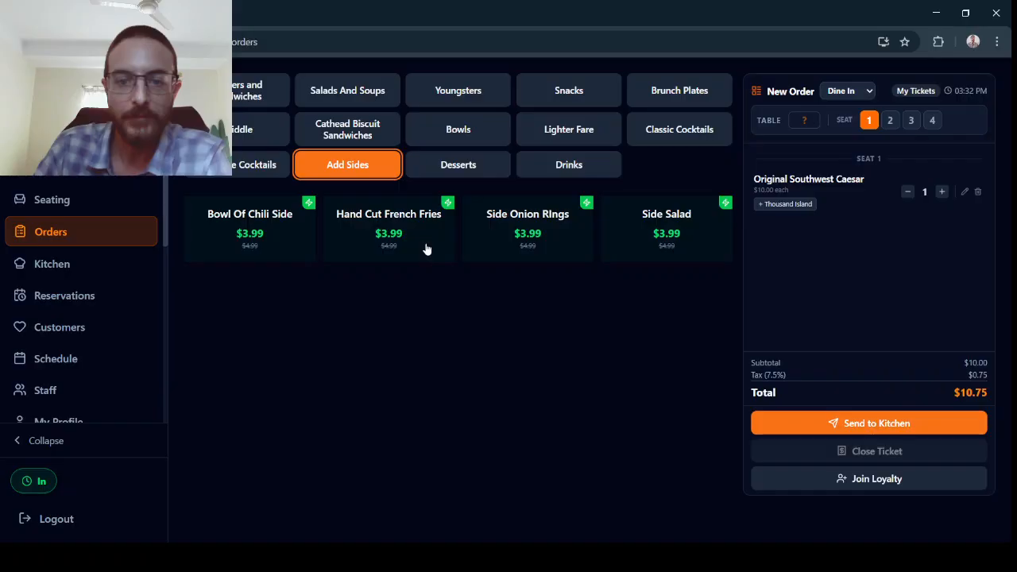
left_click(527, 227)
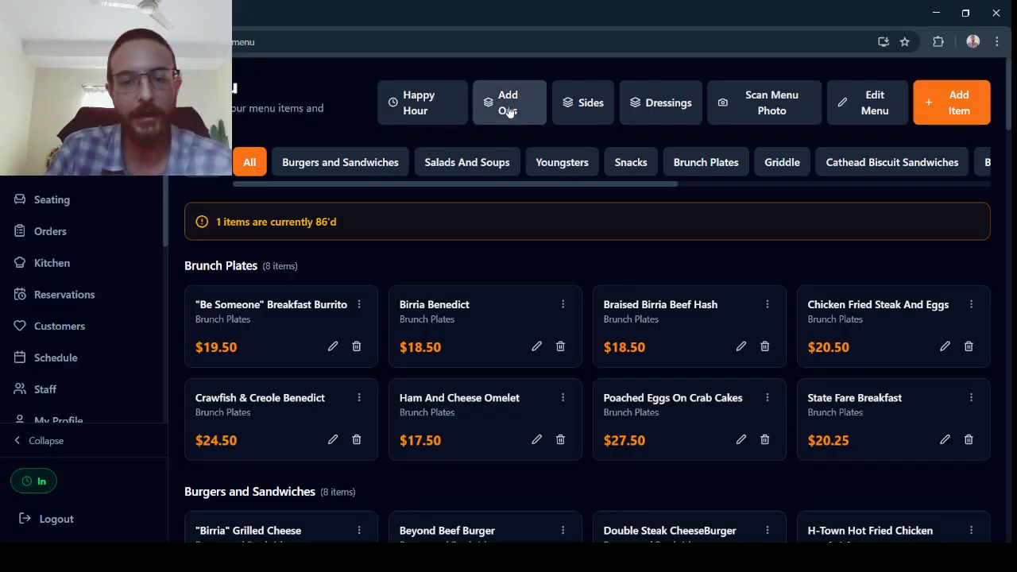
Review the Sides and Salad Dressings management pages and the menu category list.
left_click(582, 102)
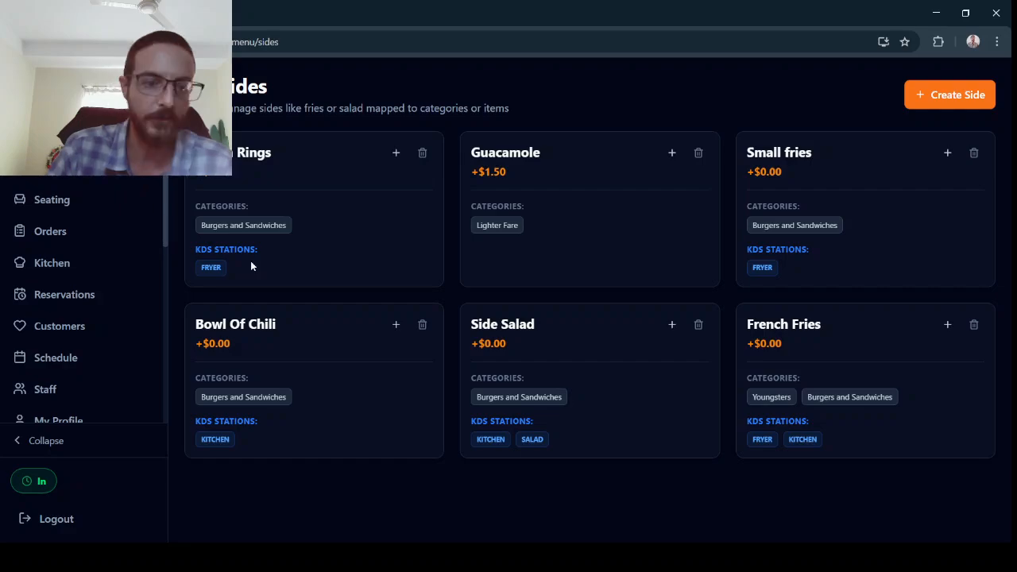
key("alt+Left")
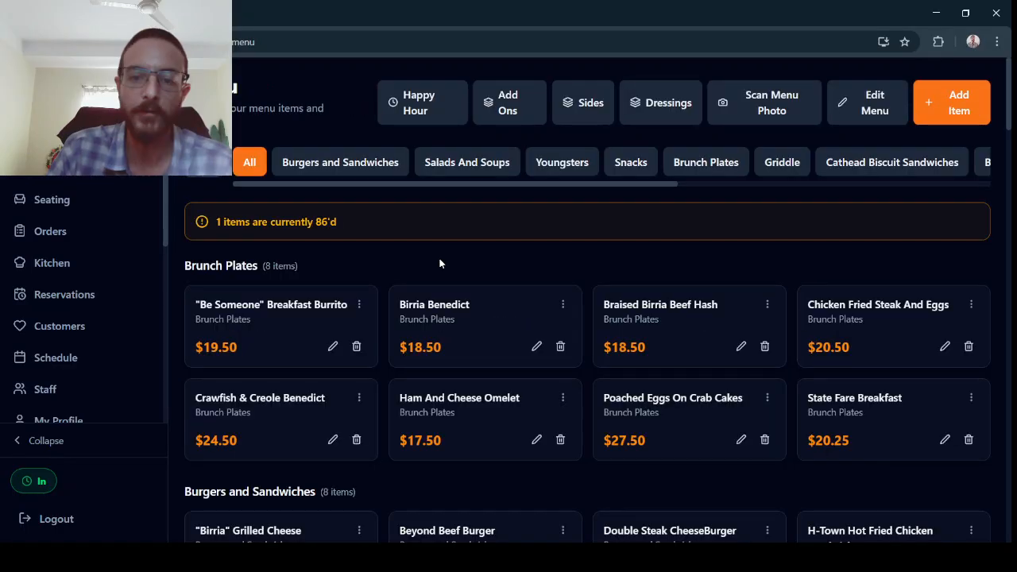
left_click(650, 106)
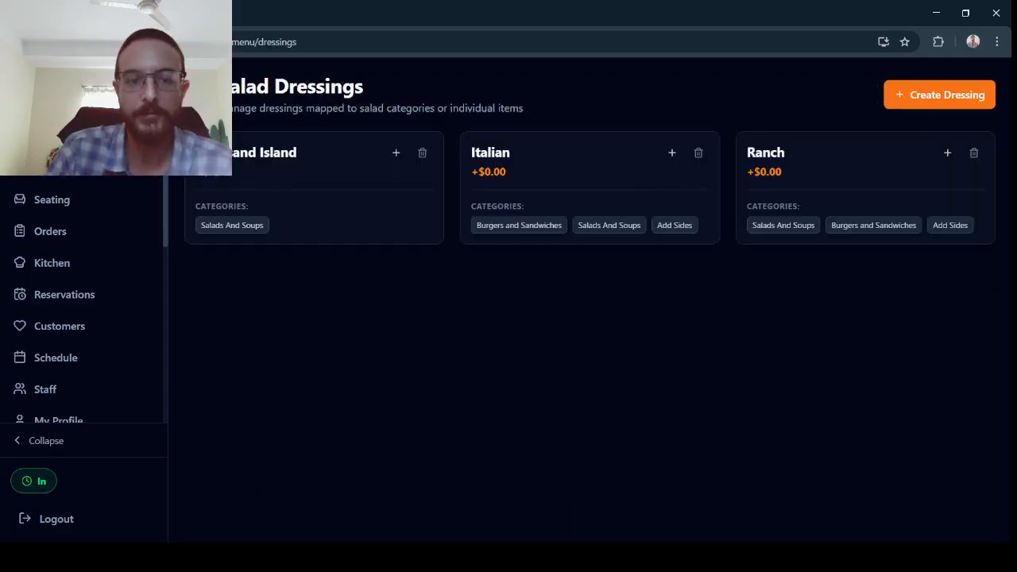
key("alt+Left")
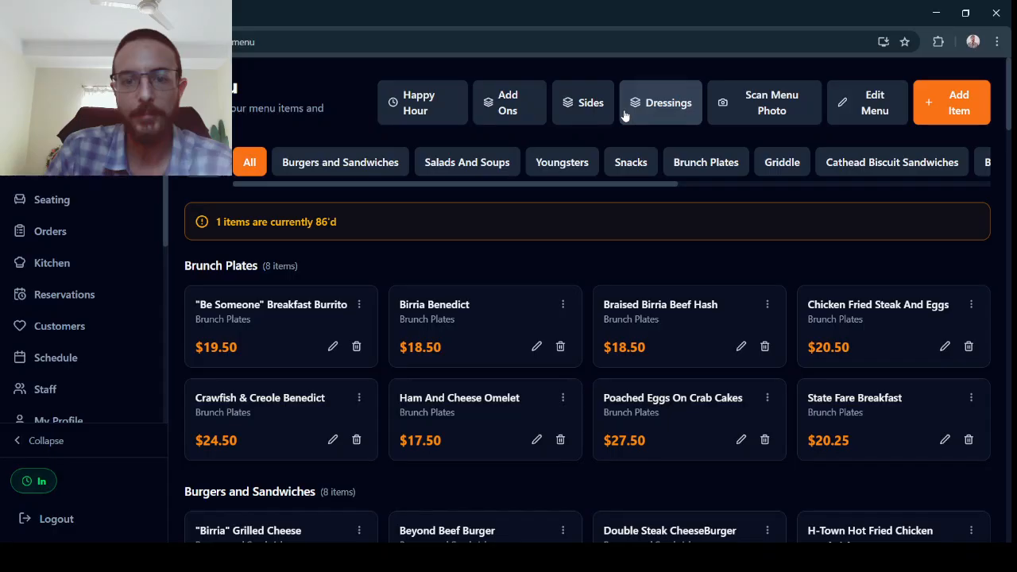
left_click(588, 105)
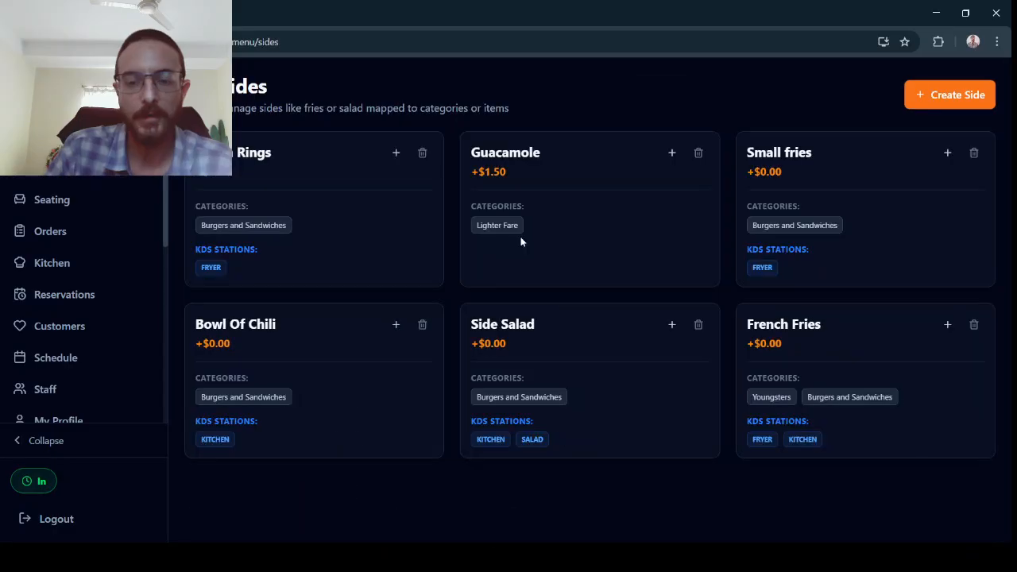
key("alt+Left")
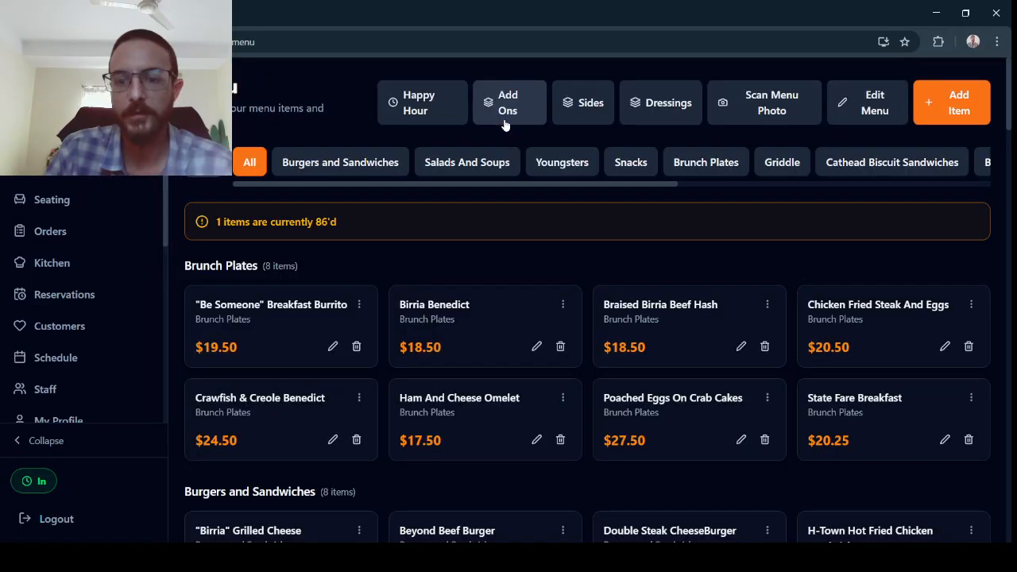
left_click_drag(562, 162, 883, 191)
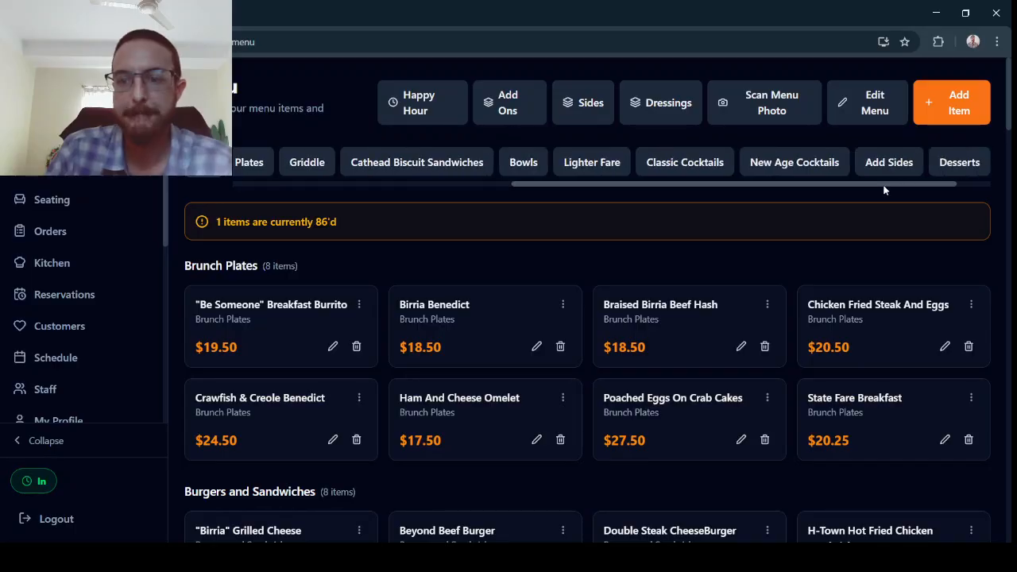